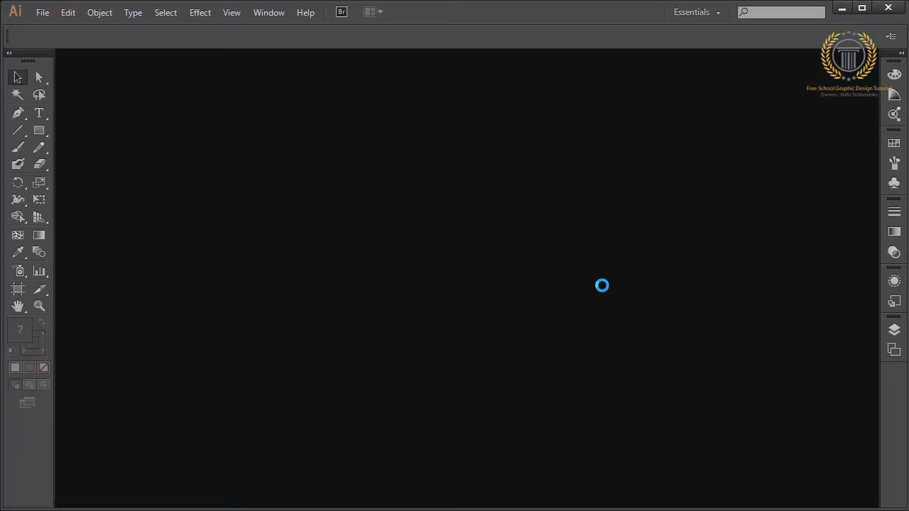
Start a new document, dismiss the trial notice and leave the A4 page size.
left_click(43, 13)
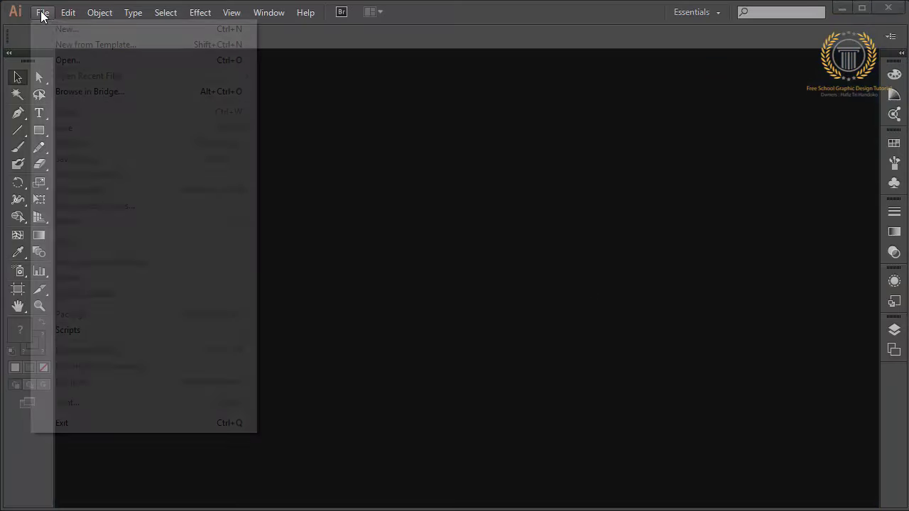
left_click(55, 29)
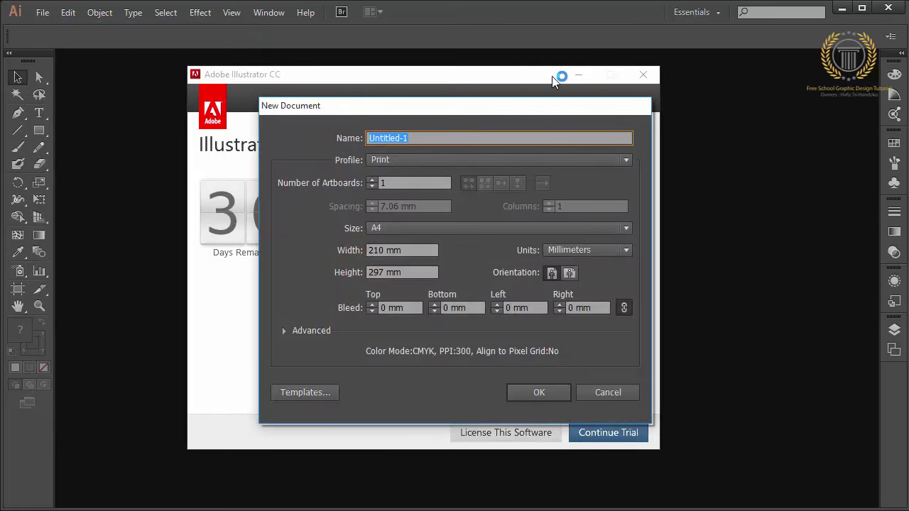
left_click(643, 75)
type("Training Logo Design Part 1")
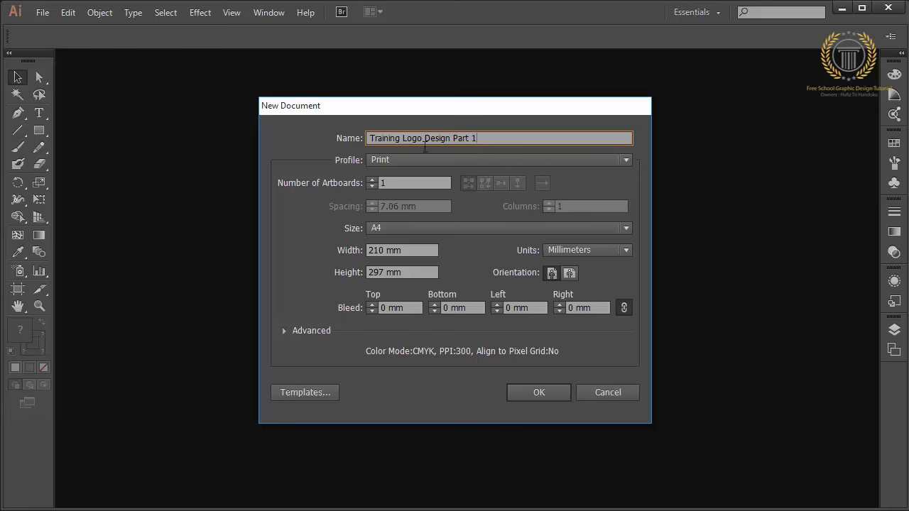
left_click(409, 228)
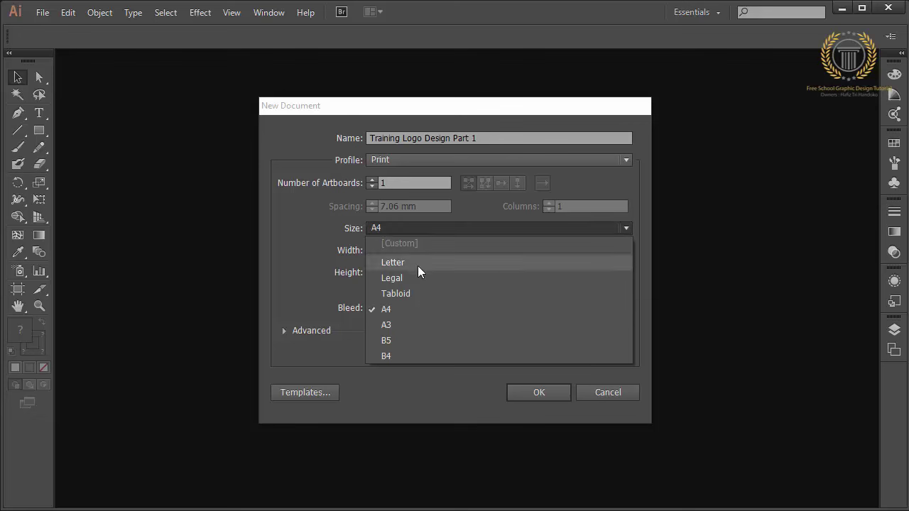
left_click(347, 257)
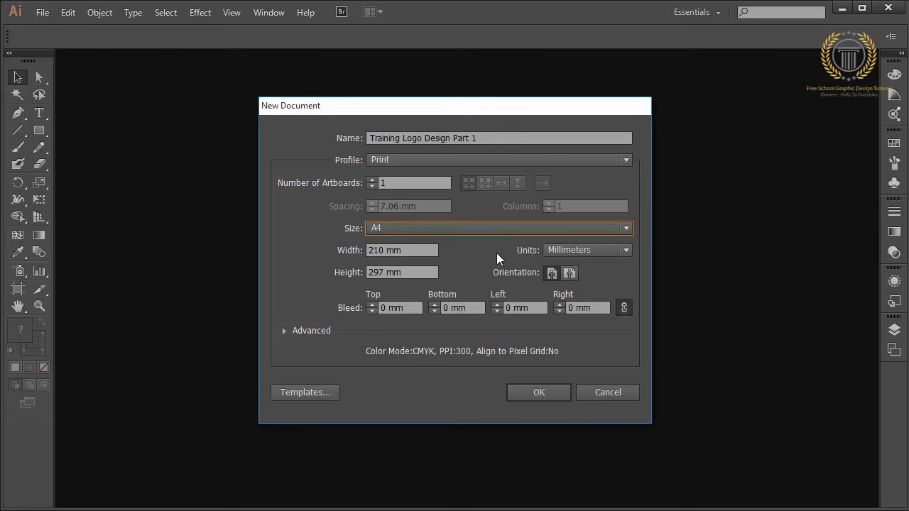
Set the document units to Pixels, 500 px wide by 500 px high, and expand Advanced.
left_click(559, 249)
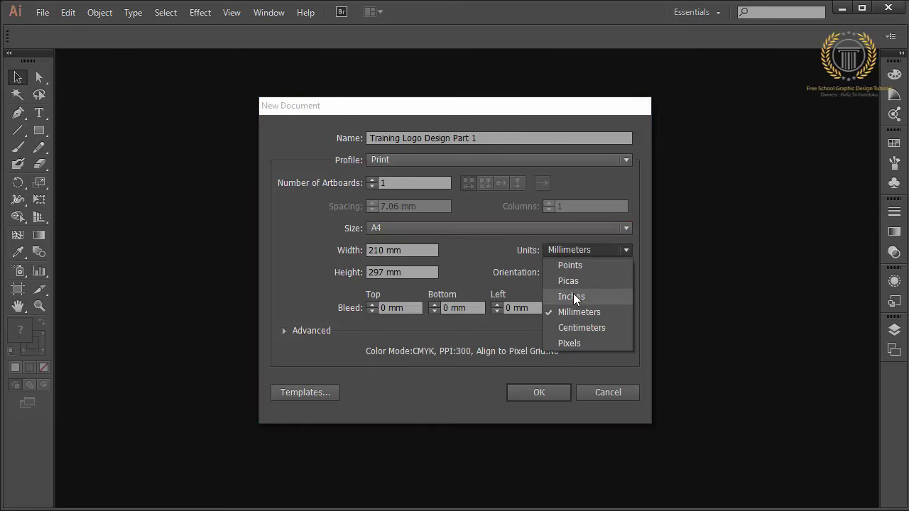
left_click(576, 343)
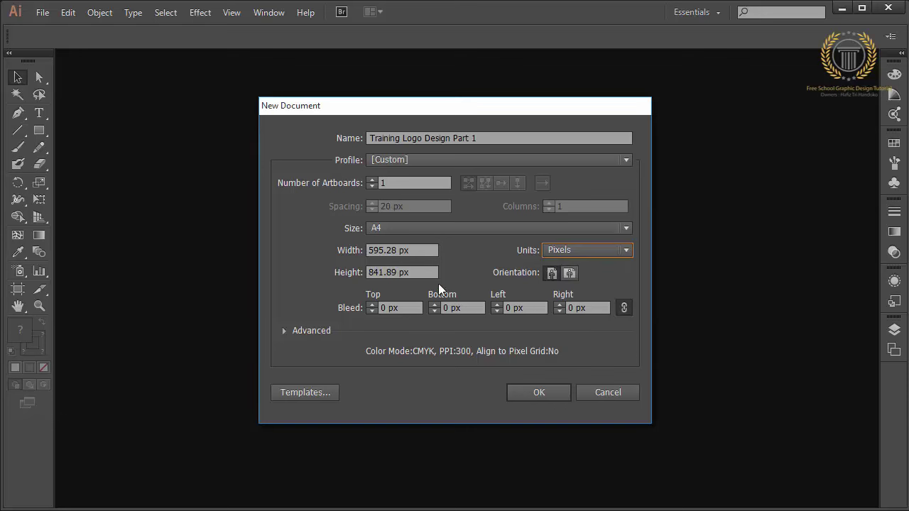
left_click_drag(418, 249, 300, 250)
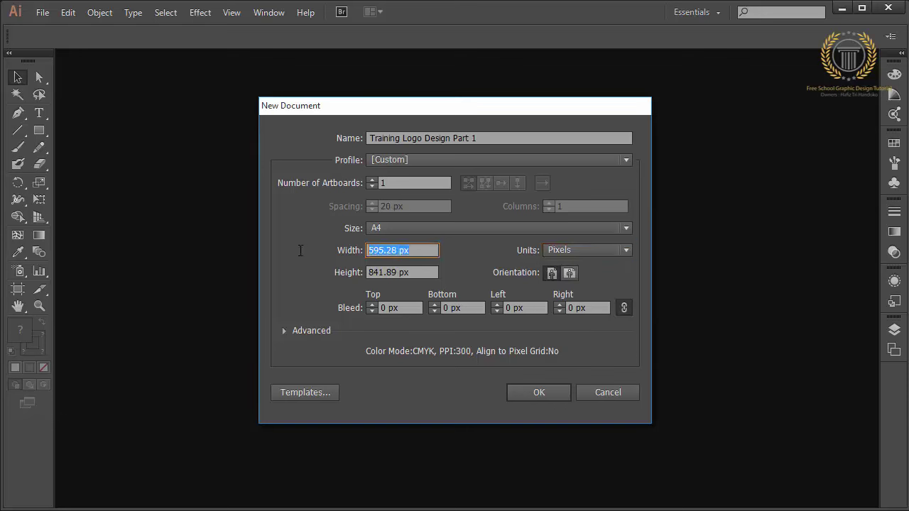
type("500")
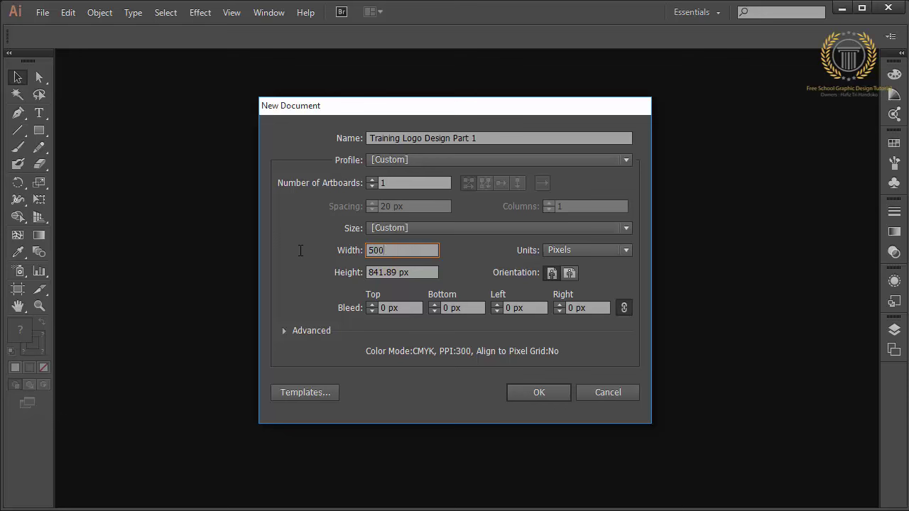
key("Tab")
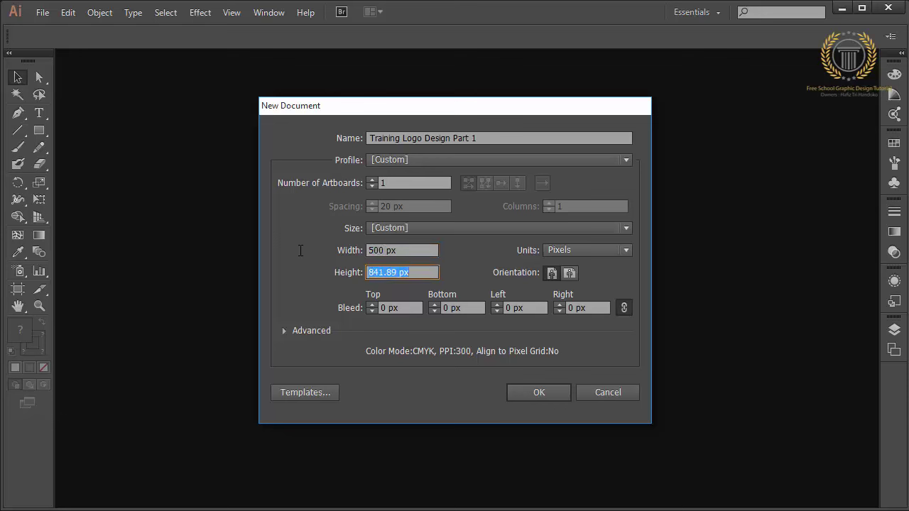
type("500")
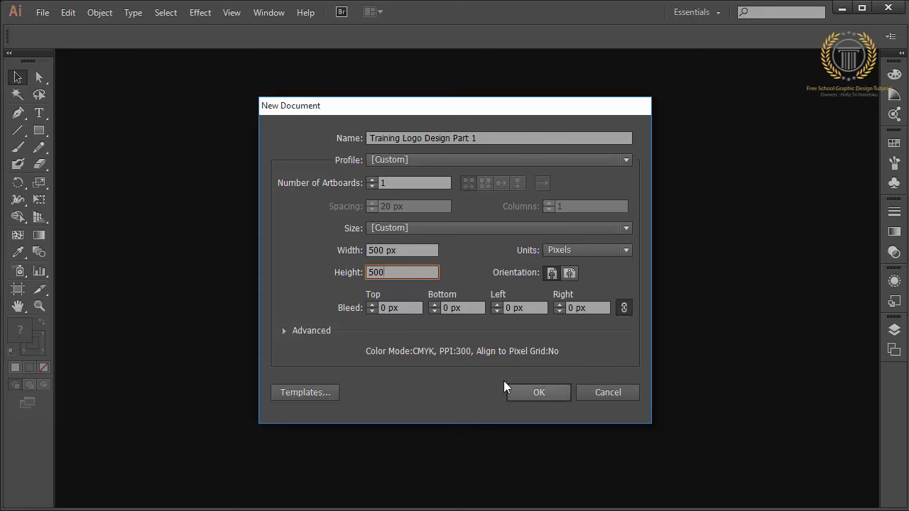
left_click(281, 331)
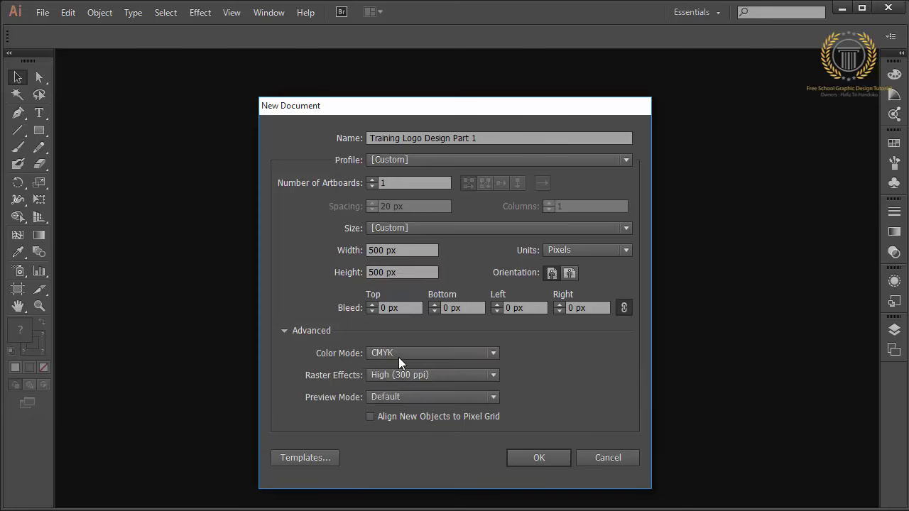
Create the 500 × 500 px document and zoom in on the blank artboard.
left_click(546, 458)
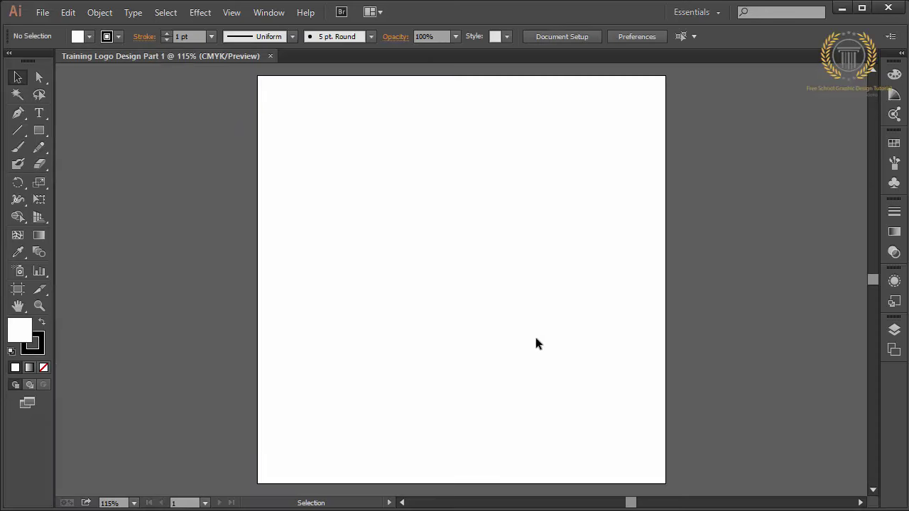
key("ctrl+plus")
key("ctrl+plus")
key("ctrl+plus")
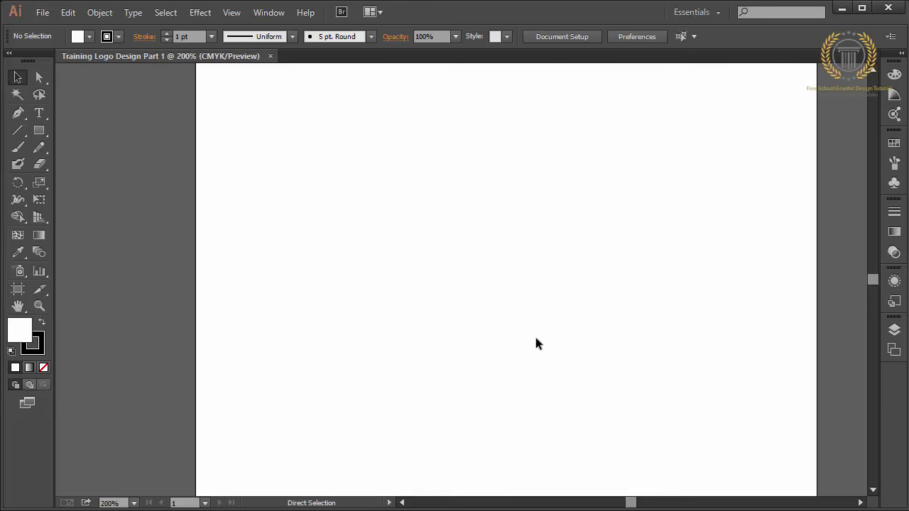
key("ctrl+minus")
key("ctrl+minus")
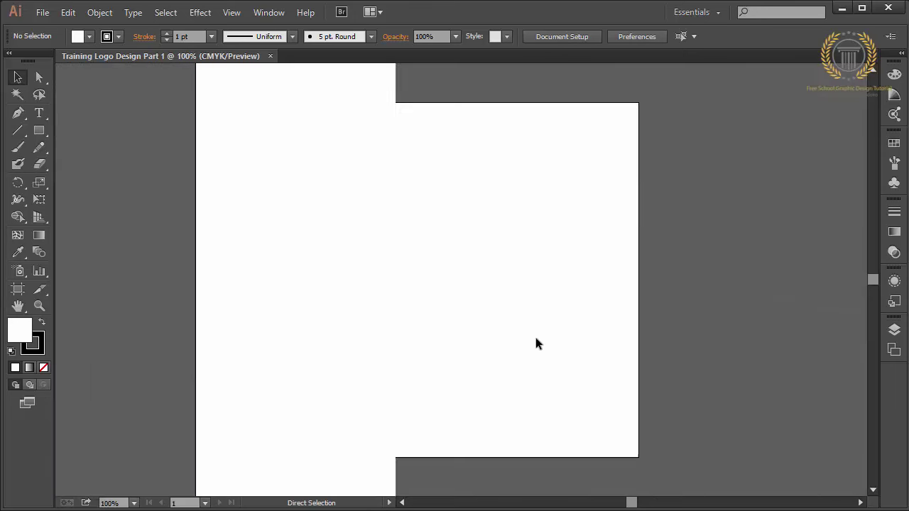
key("ctrl+minus")
key("ctrl+minus")
key("ctrl+plus")
key("ctrl+plus")
key("ctrl+plus")
key("ctrl+plus")
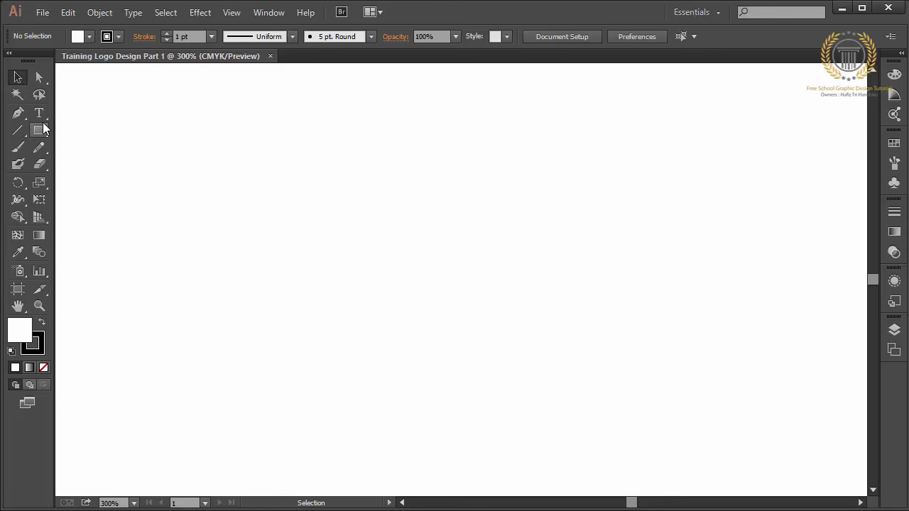
Draw a large circle on the artboard's left with the Ellipse tool and fill it grey #AAAAAA.
left_click_drag(41, 131, 68, 150)
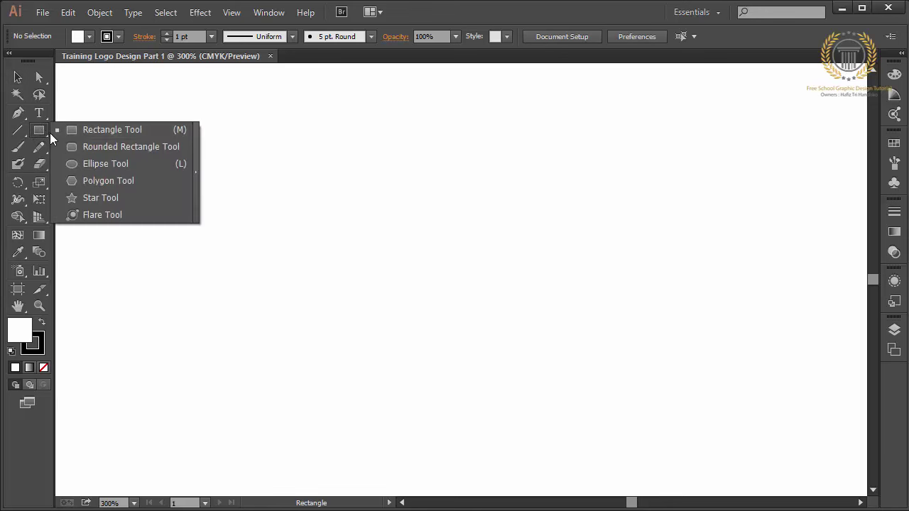
left_click(79, 164)
left_click_drag(173, 120, 433, 378)
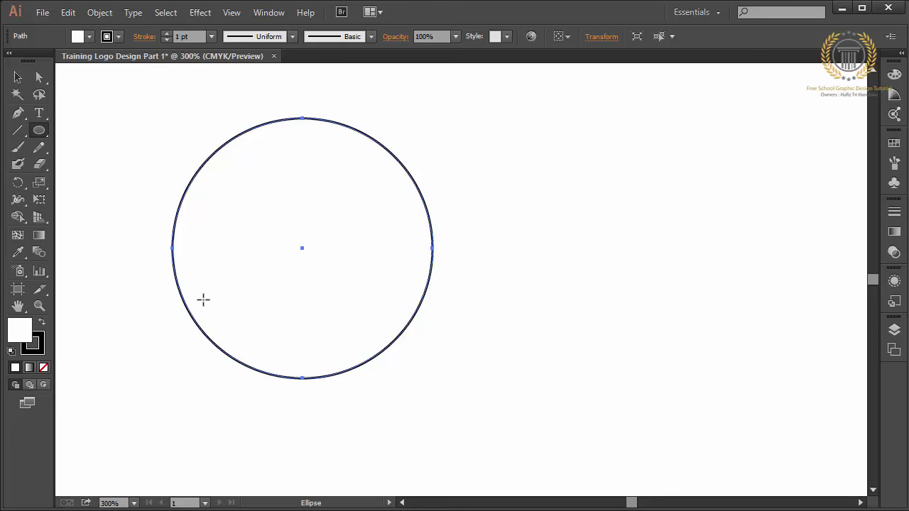
double_click(15, 338)
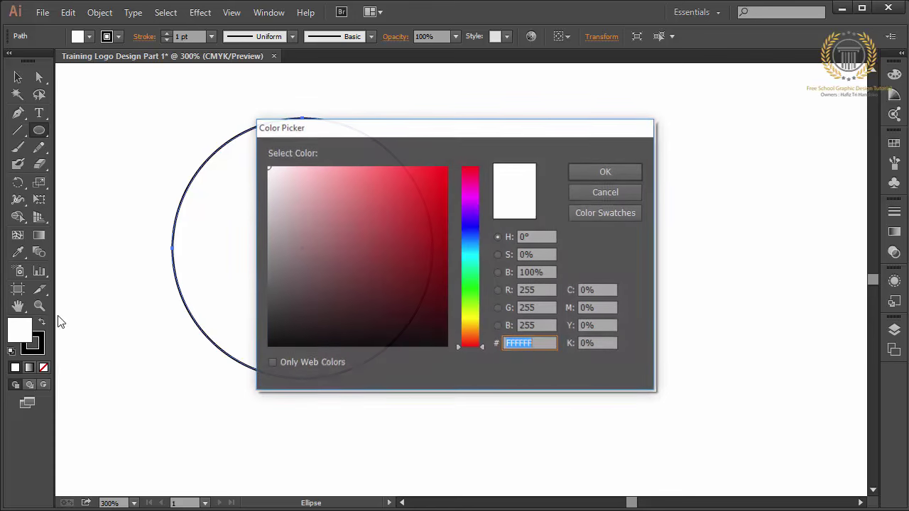
left_click(282, 220)
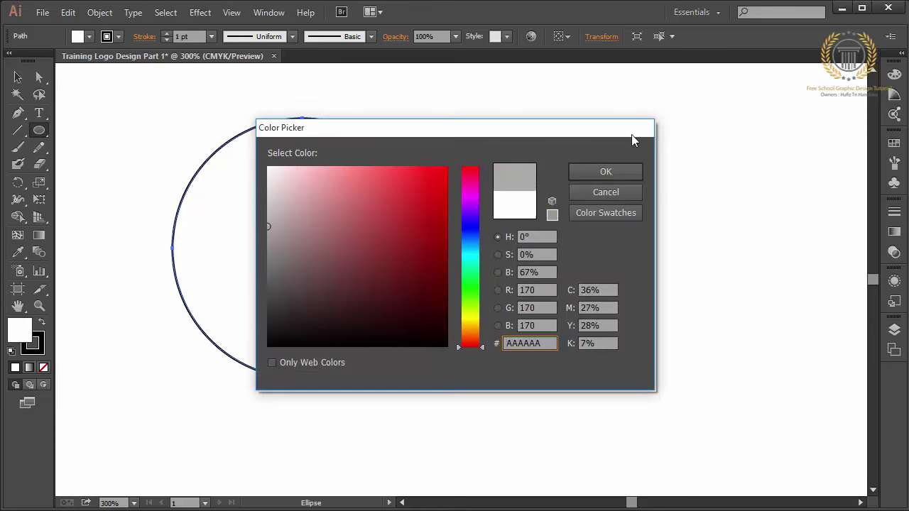
left_click(617, 172)
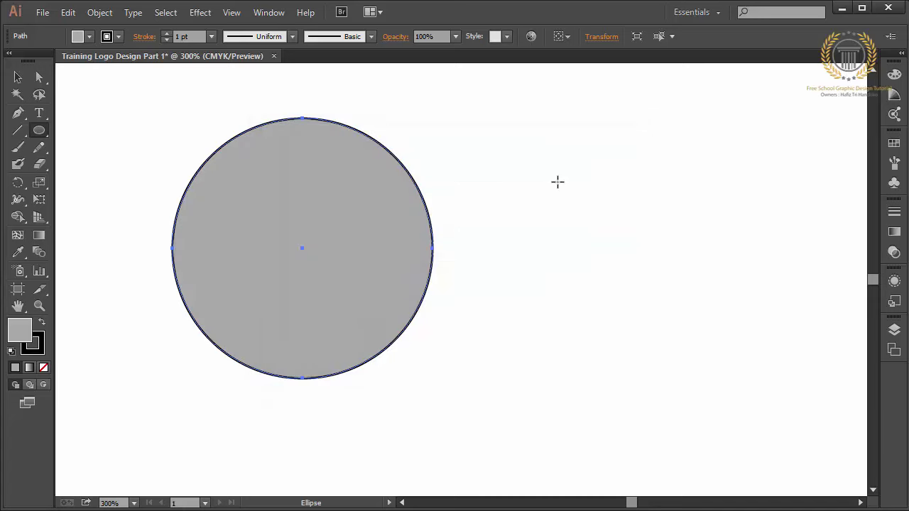
Set the circle's stroke to None and check it by selecting then deselecting it.
left_click(44, 367)
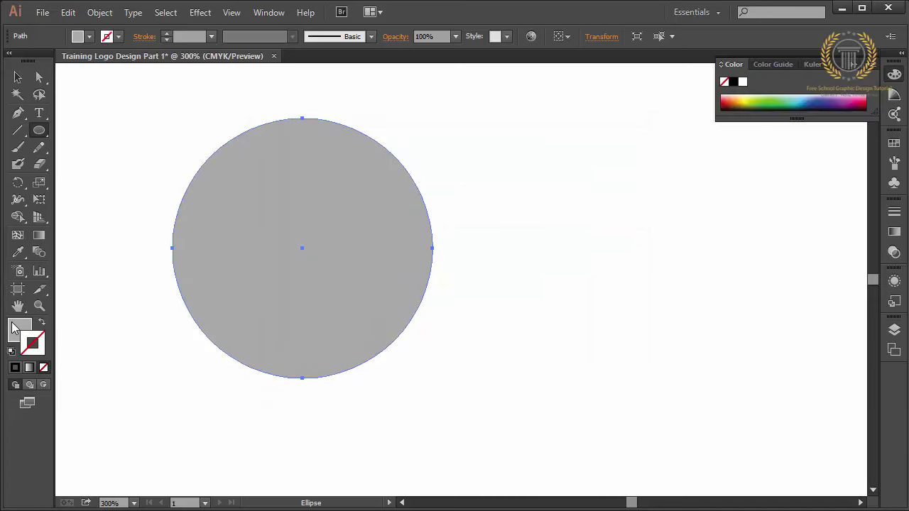
left_click(18, 77)
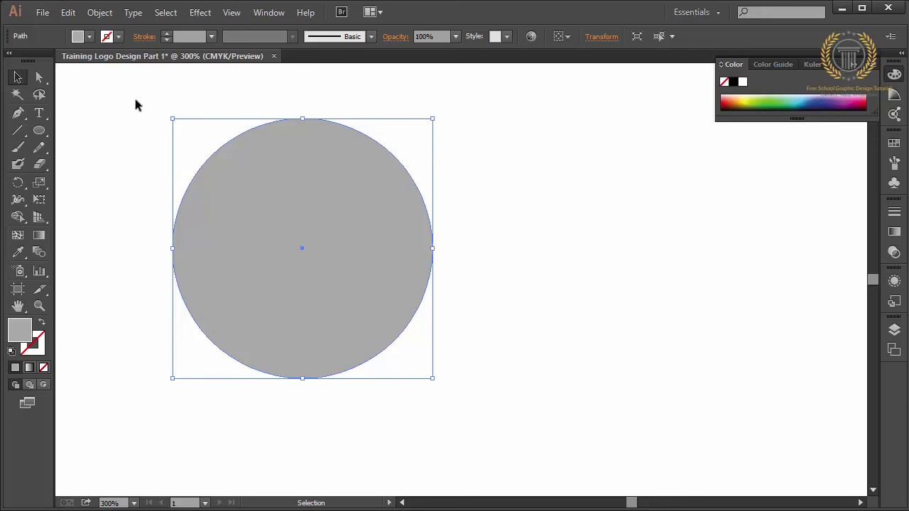
left_click_drag(142, 107, 473, 357)
left_click(472, 357)
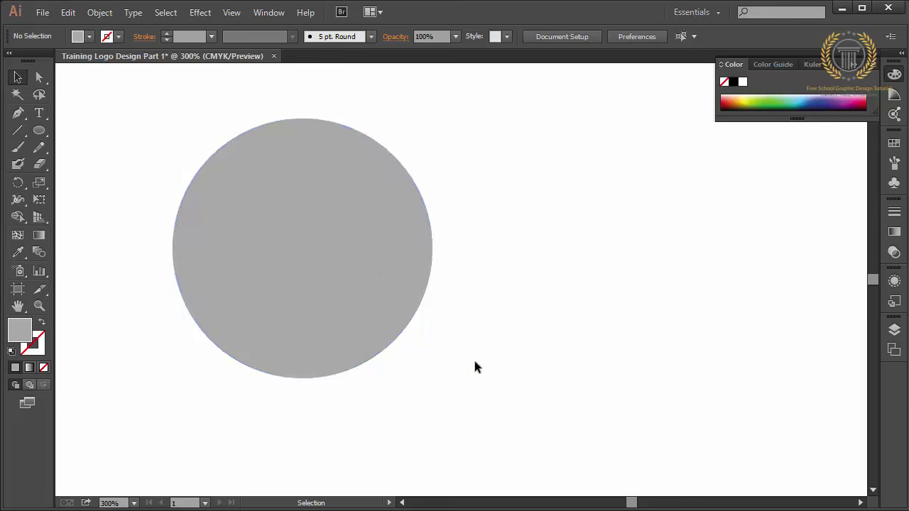
left_click(213, 211)
left_click(123, 165)
left_click(21, 115)
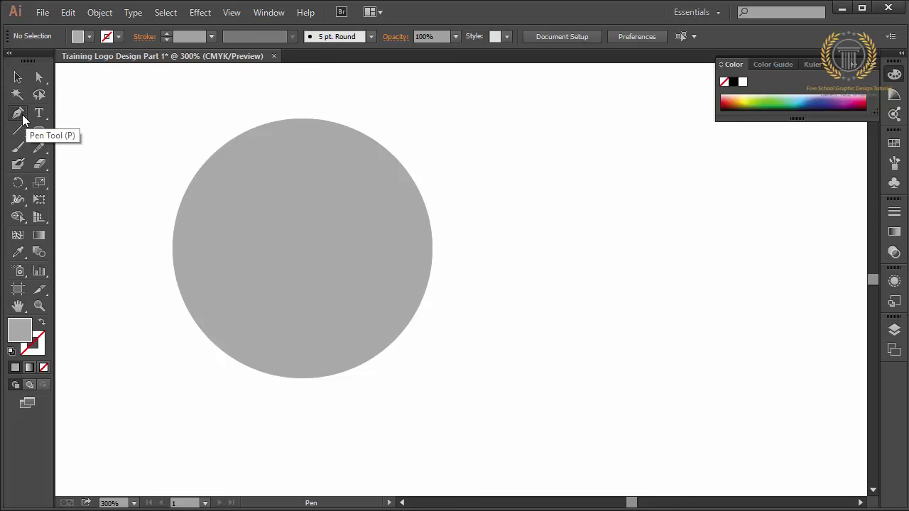
Start the S path with Pen points across the circle and set its fill to light grey #E5E5E5.
left_click(268, 123)
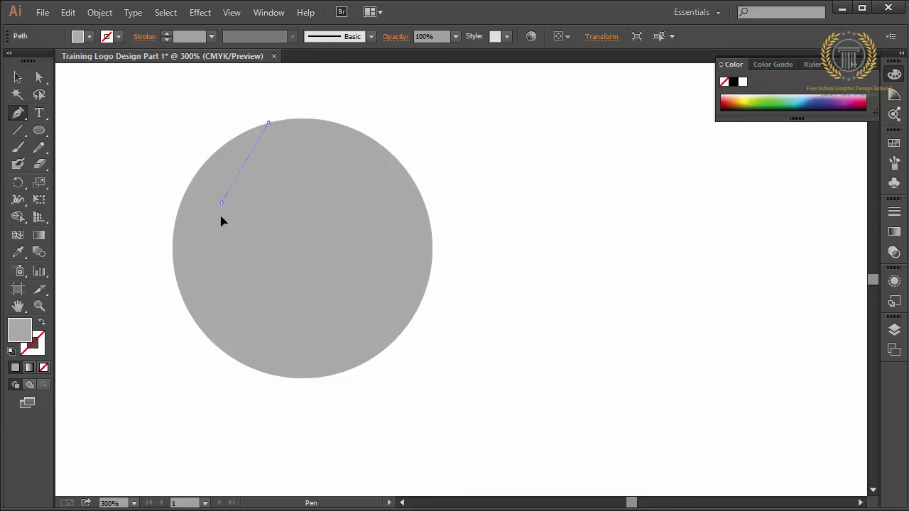
left_click_drag(220, 203, 225, 270)
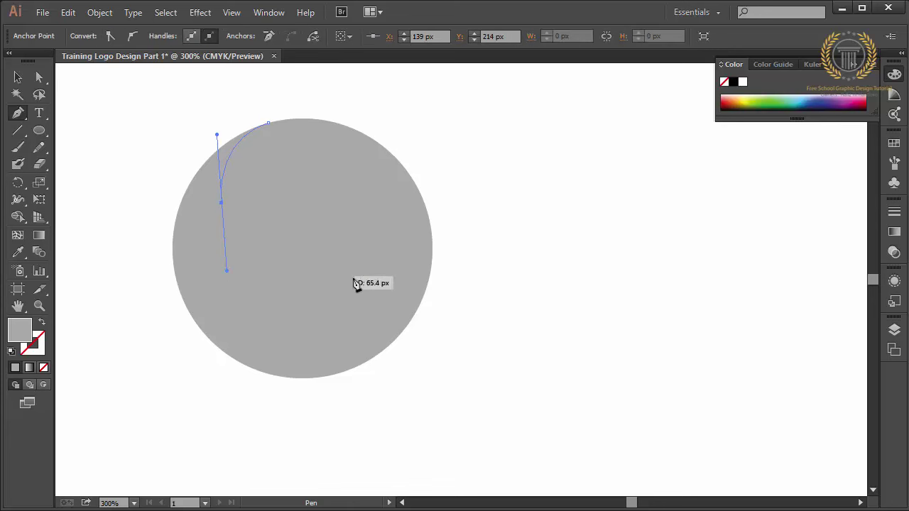
left_click_drag(327, 329, 327, 340)
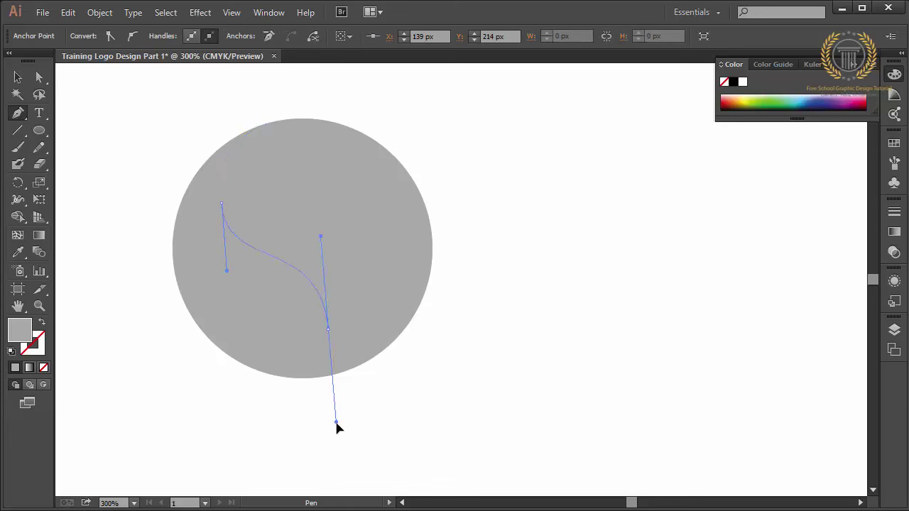
left_click_drag(336, 422, 333, 386)
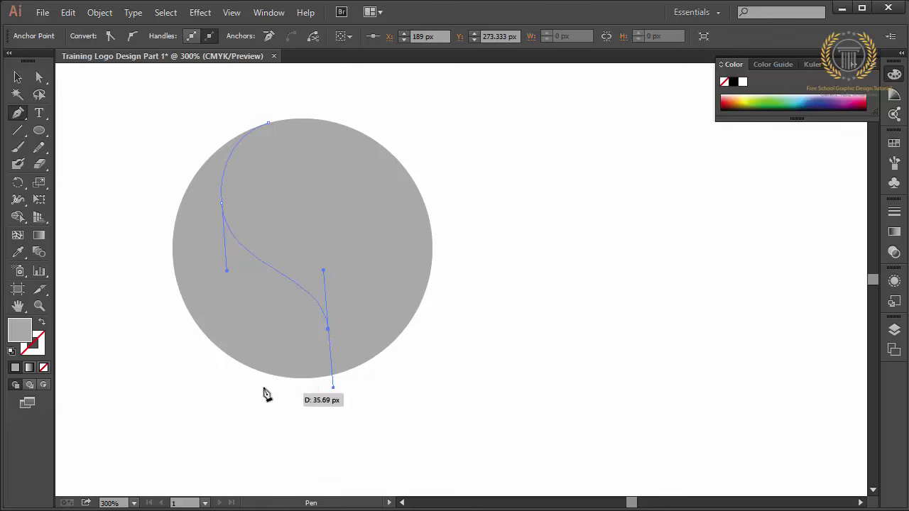
mouse_move(245, 365)
left_mouse_down()
mouse_move(214, 354)
mouse_move(280, 403)
mouse_move(367, 412)
left_mouse_up()
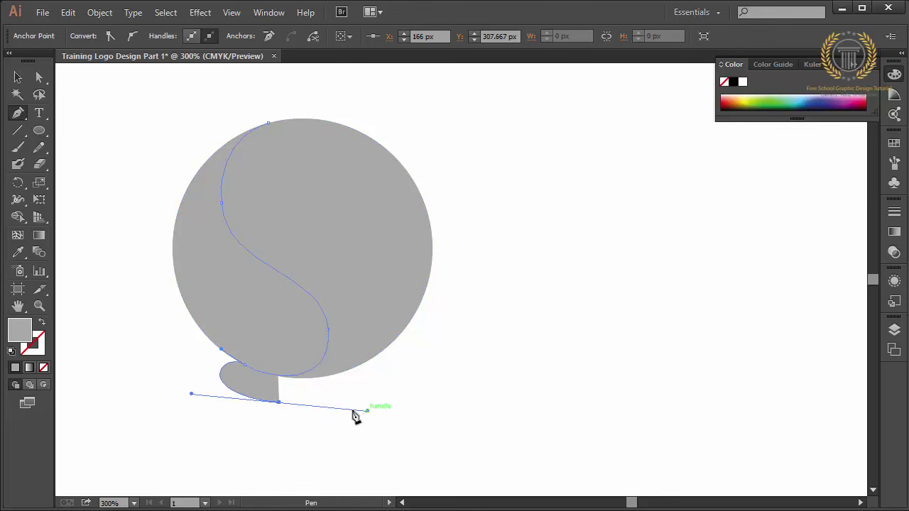
double_click(26, 330)
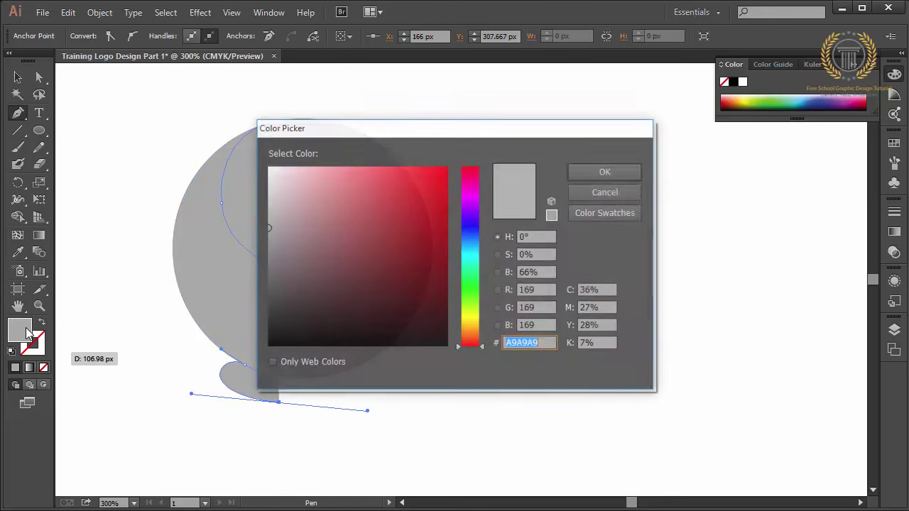
left_click_drag(355, 180, 256, 184)
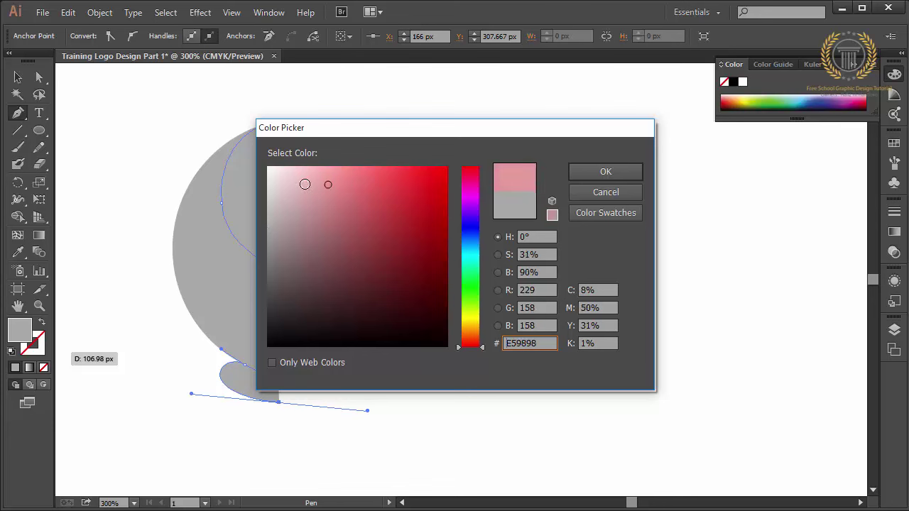
left_click(587, 172)
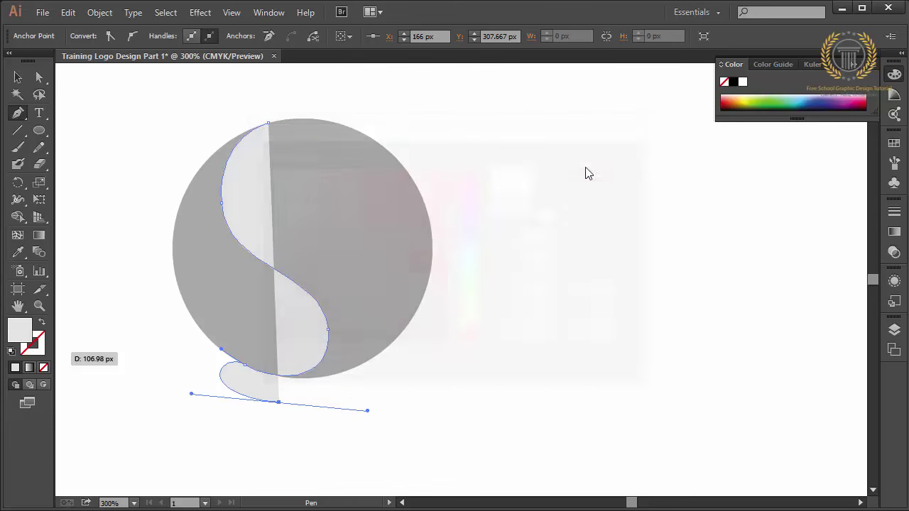
Complete the S outline with curved points, undoing misplaced ones, and close it at the start.
mouse_move(366, 364)
left_mouse_down()
mouse_move(367, 289)
mouse_move(355, 311)
left_mouse_up()
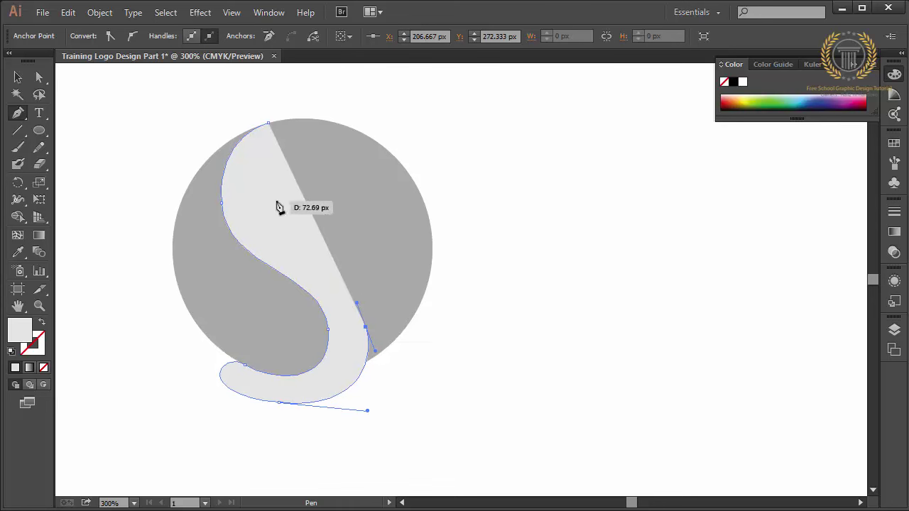
left_click_drag(276, 201, 289, 157)
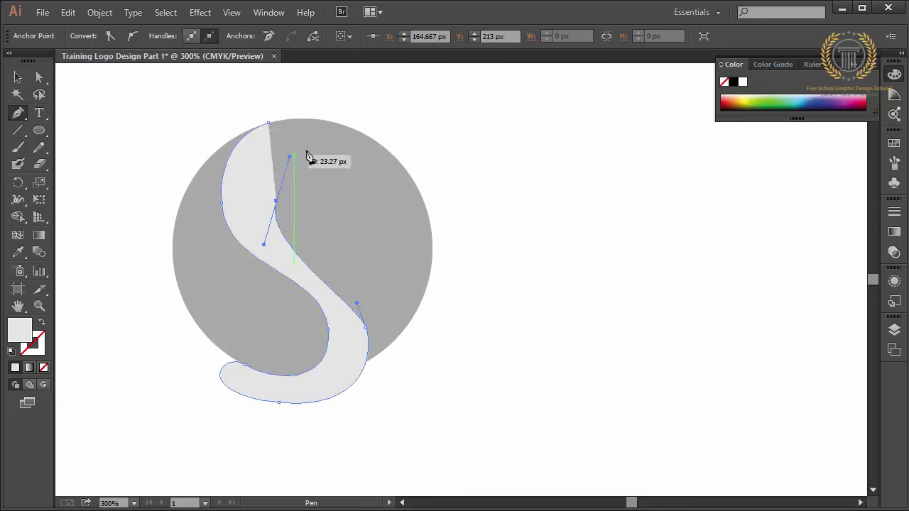
key("ctrl+z")
key("ctrl+z")
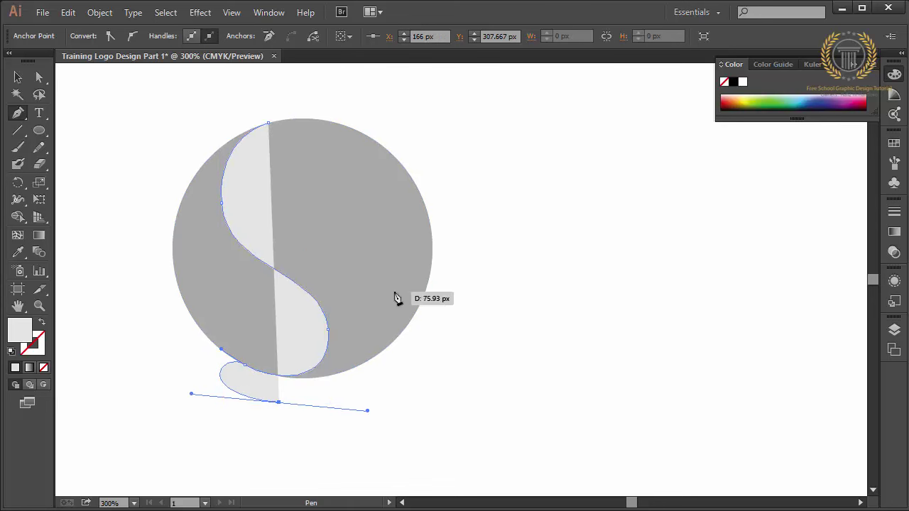
left_click_drag(350, 292, 310, 248)
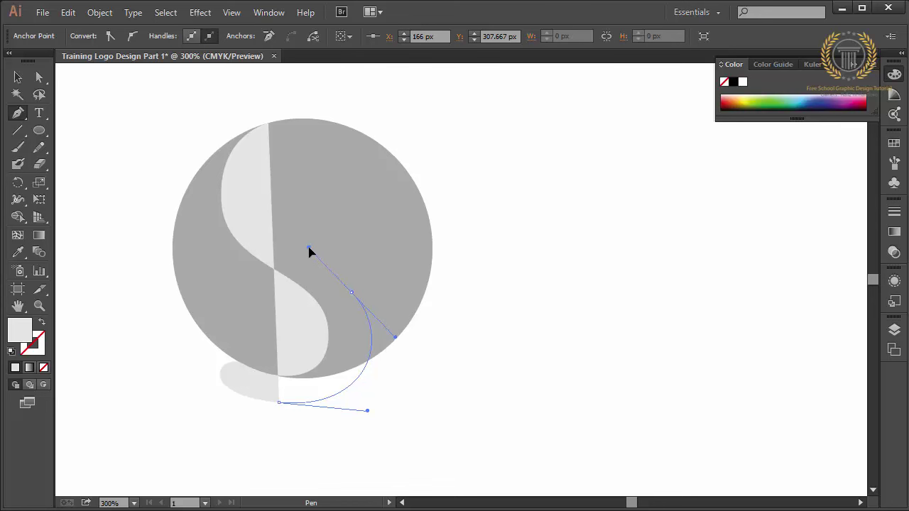
mouse_move(264, 170)
left_mouse_down()
mouse_move(282, 112)
mouse_move(440, 188)
mouse_move(426, 177)
left_mouse_up()
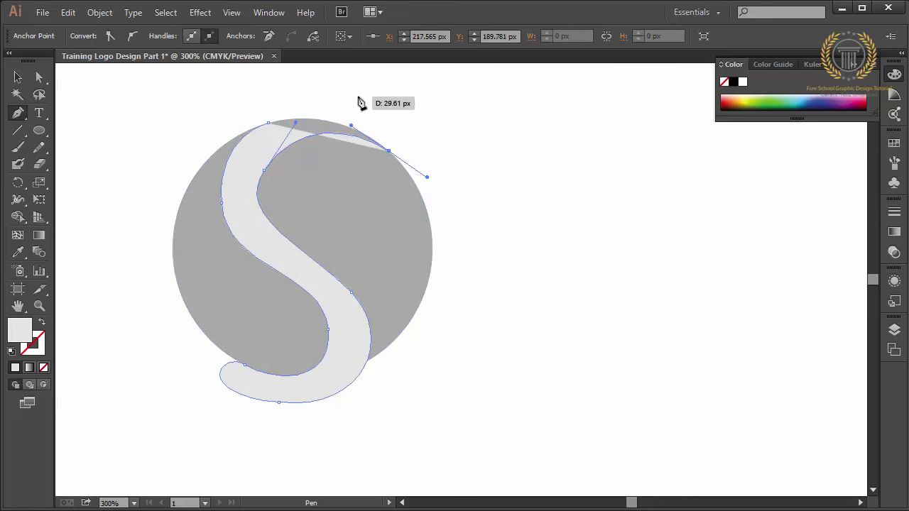
left_click_drag(357, 97, 296, 89)
left_click_drag(269, 123, 251, 130)
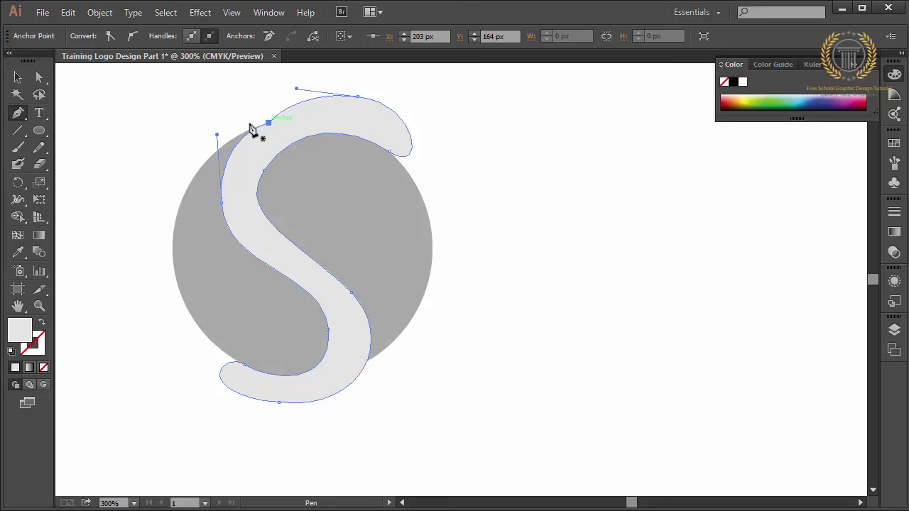
Refine the S's top-left and top anchors and handles with Direct Selection.
left_click(39, 77)
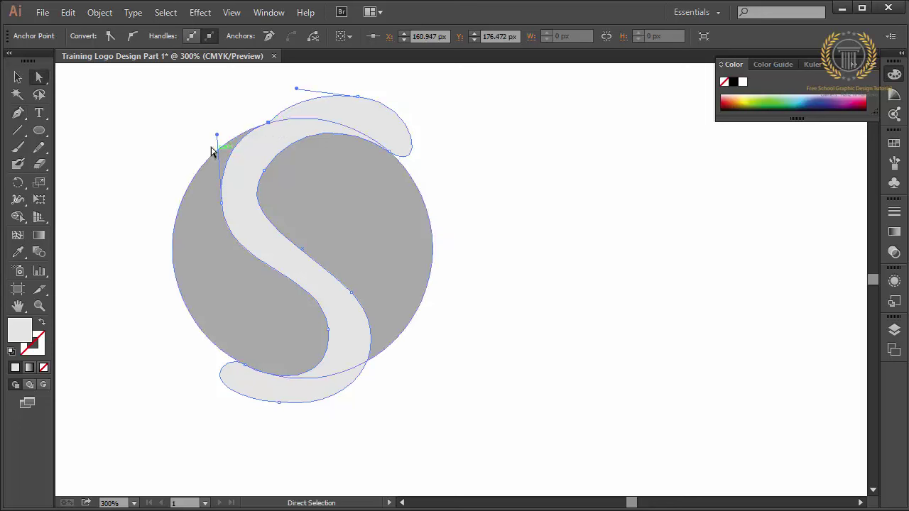
left_click_drag(217, 135, 208, 140)
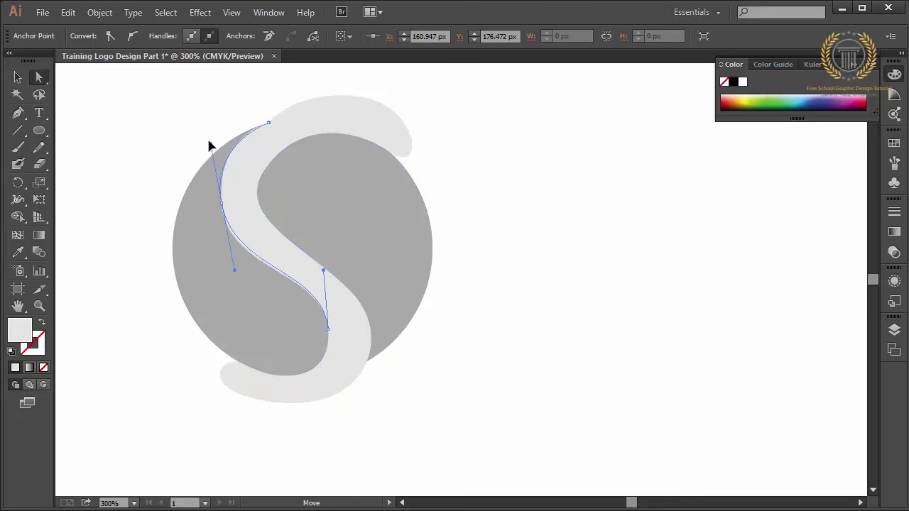
left_click_drag(268, 125, 267, 126)
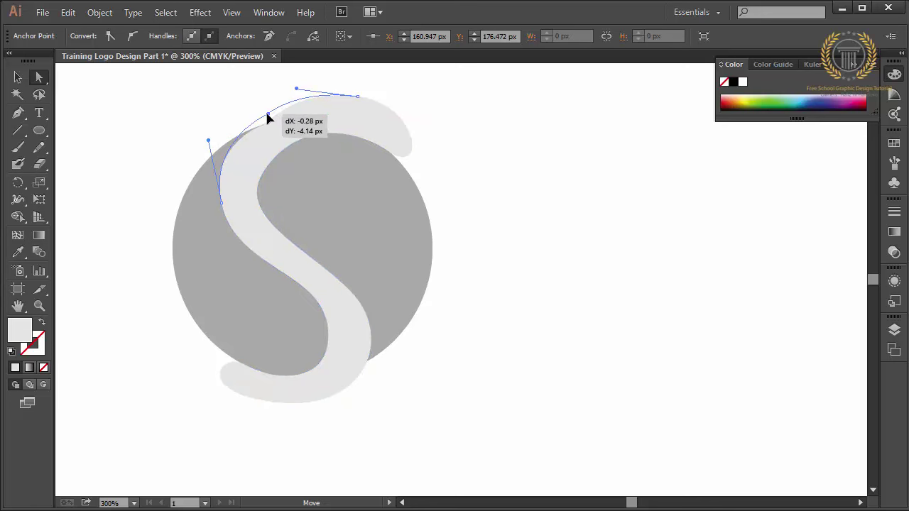
left_click_drag(268, 127, 266, 115)
left_click(265, 171)
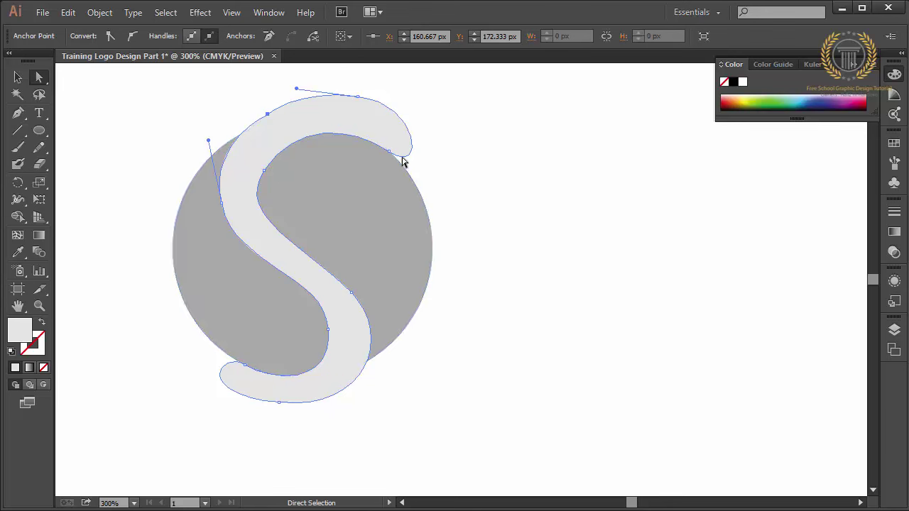
left_click(357, 97)
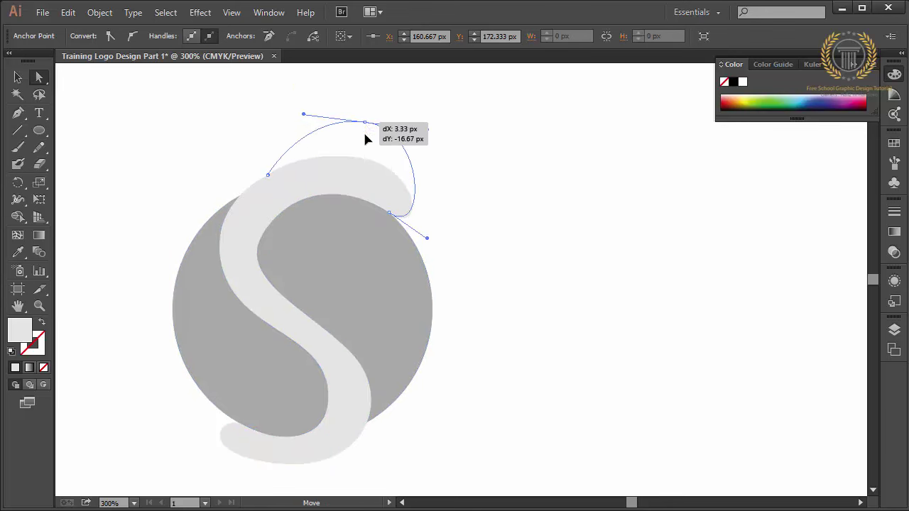
left_click_drag(358, 97, 362, 136)
scroll(483, 210, "down", 3)
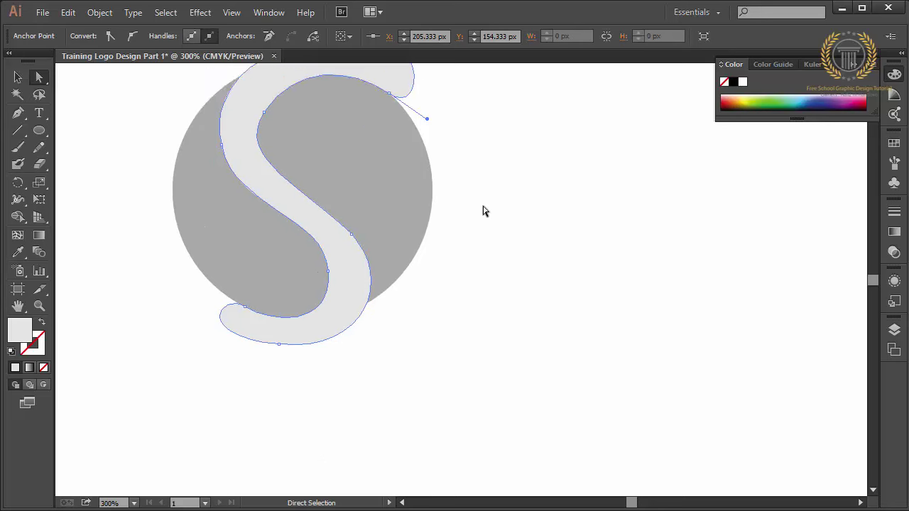
scroll(482, 211, "up", 6)
scroll(482, 211, "down", 7)
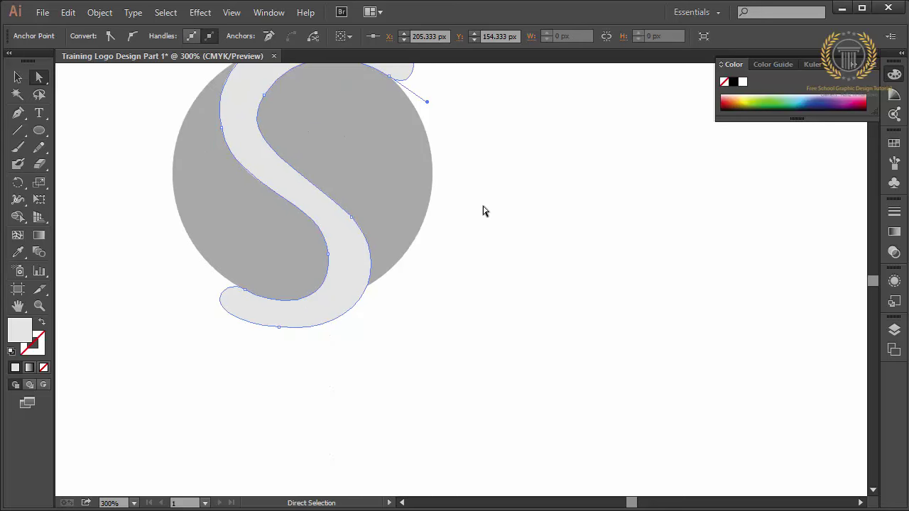
scroll(482, 211, "up", 3)
Pen a closed light grey shape from inside the circle around its right edge to the upper right.
left_click(121, 144)
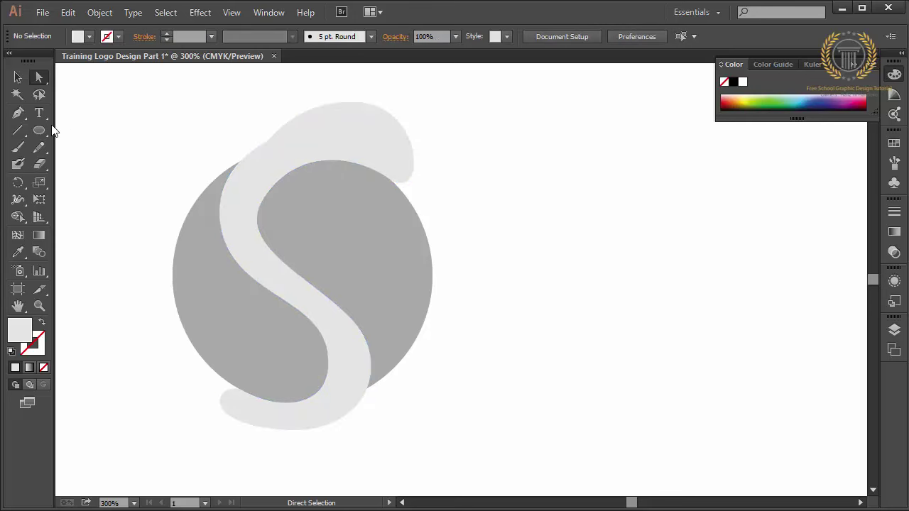
left_click(17, 113)
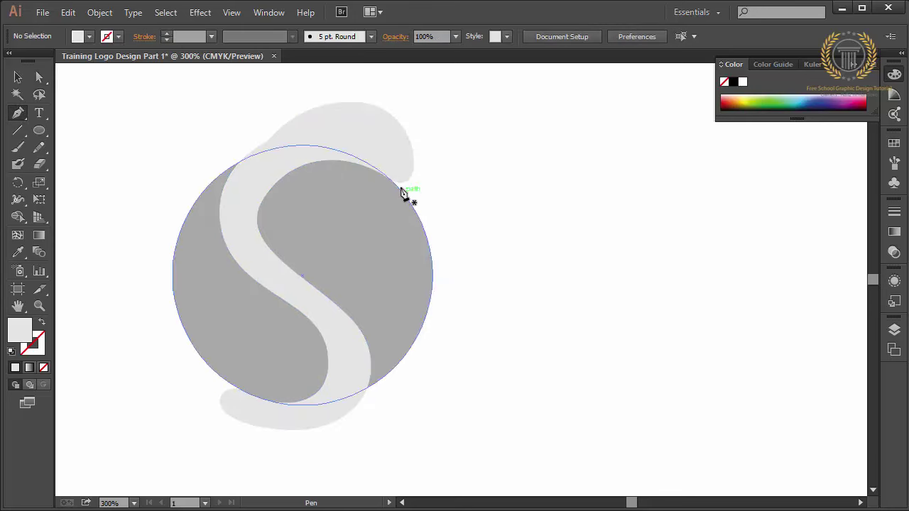
mouse_move(391, 181)
left_mouse_down()
mouse_move(323, 206)
mouse_move(296, 272)
left_mouse_up()
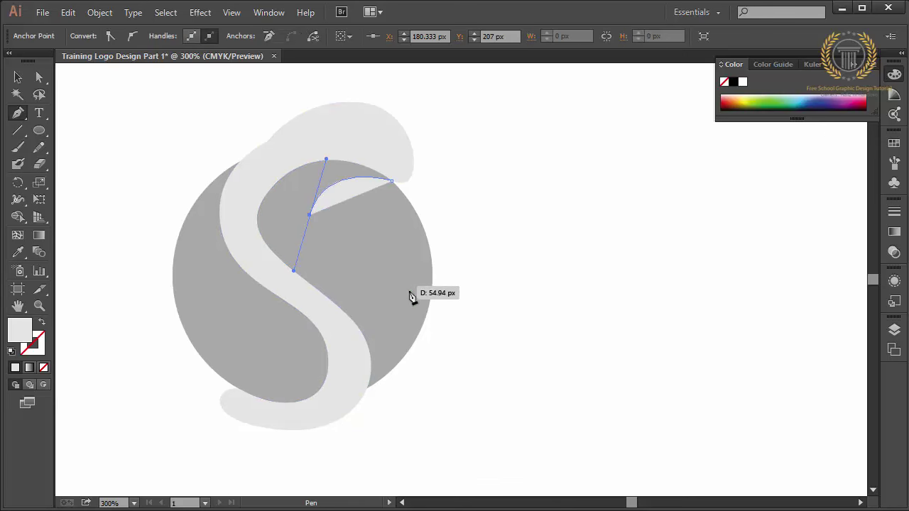
left_click_drag(404, 306, 417, 362)
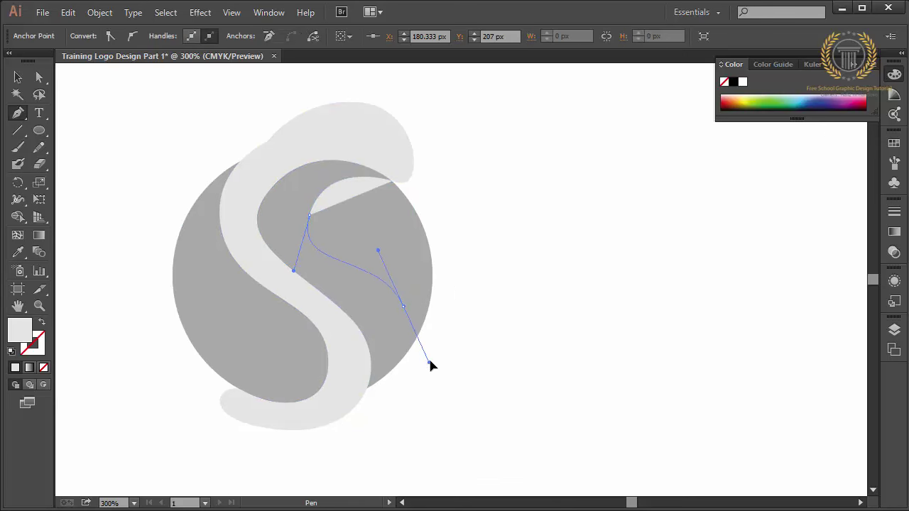
key("ctrl+z")
key("ctrl+z")
key("ctrl+z")
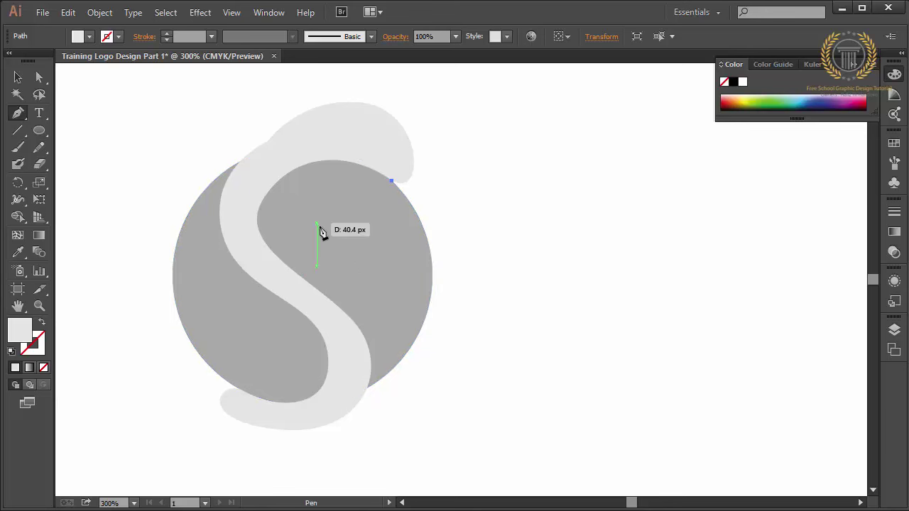
mouse_move(319, 229)
left_mouse_down()
mouse_move(327, 256)
mouse_move(318, 244)
mouse_move(319, 275)
left_mouse_up()
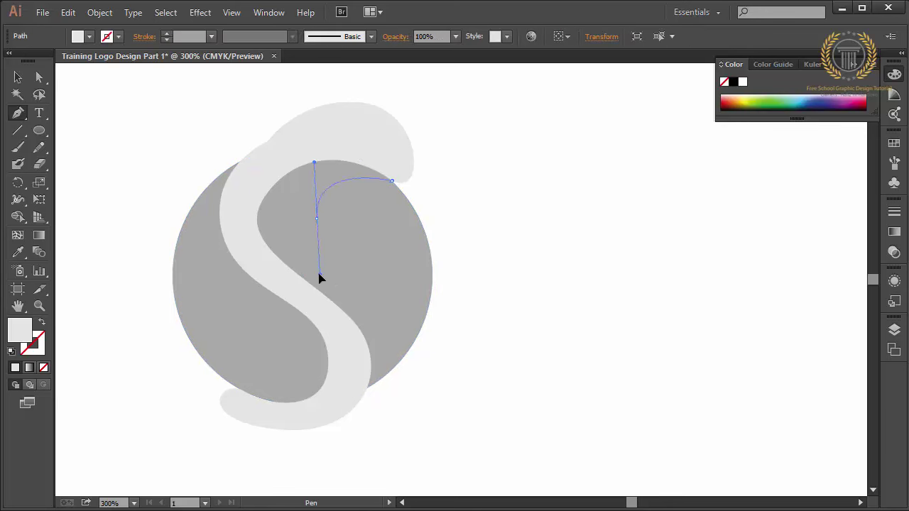
mouse_move(410, 346)
left_mouse_down()
mouse_move(385, 418)
mouse_move(377, 416)
mouse_move(490, 334)
left_mouse_up()
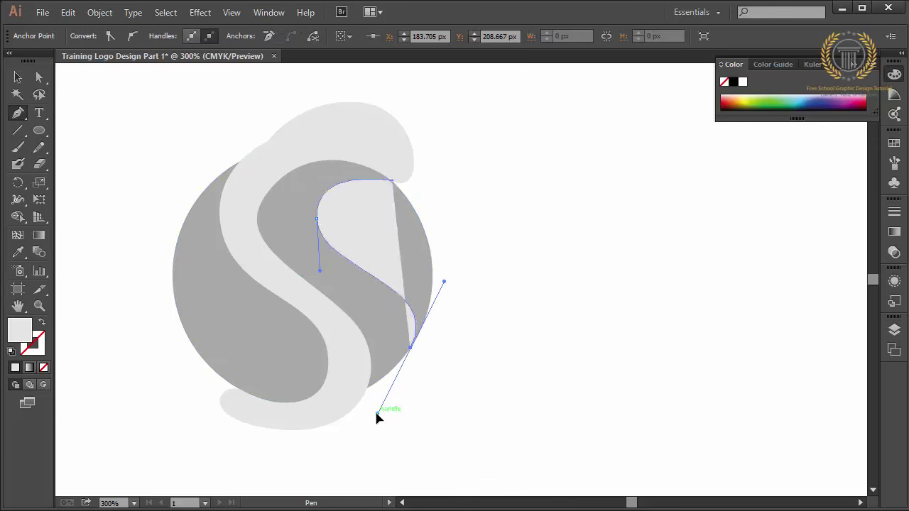
left_click(462, 199)
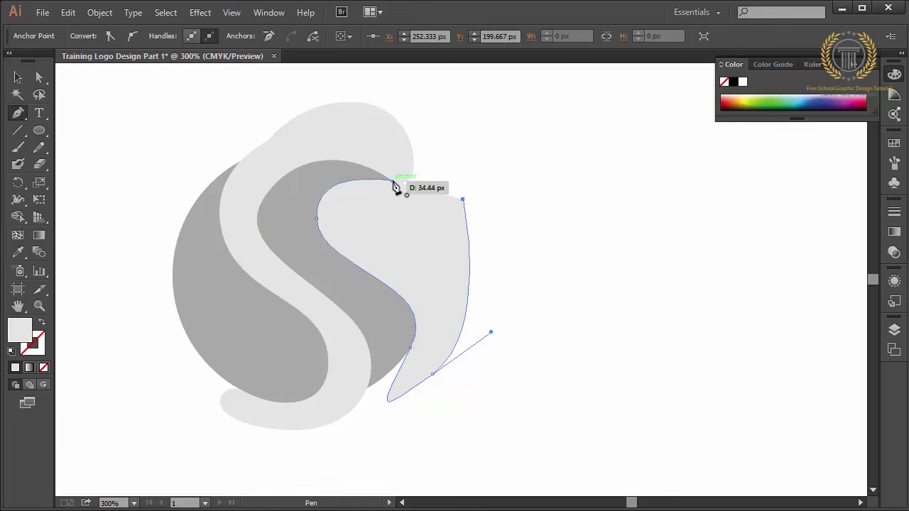
left_click(392, 182)
Drag the S's inner top anchor handle with Direct Selection into a smoother bend, undoing a stray move.
left_click(39, 77)
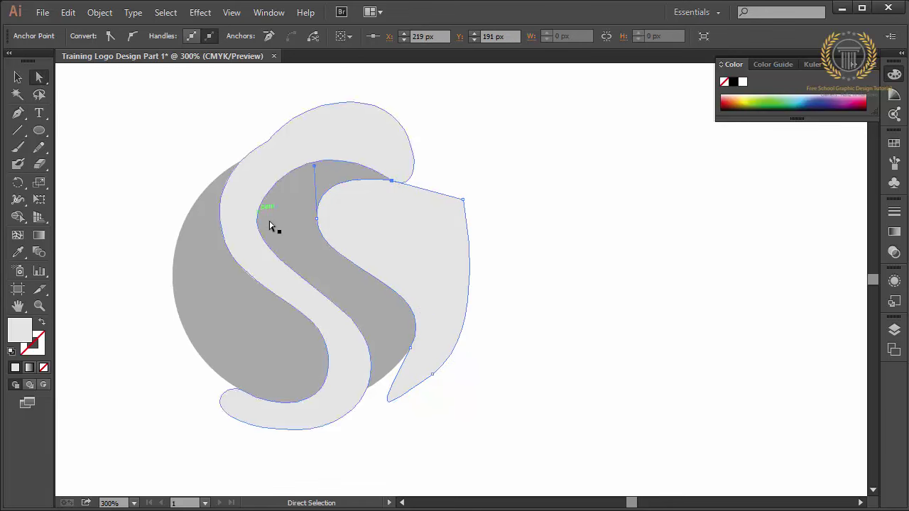
left_click(262, 216)
left_click(264, 197)
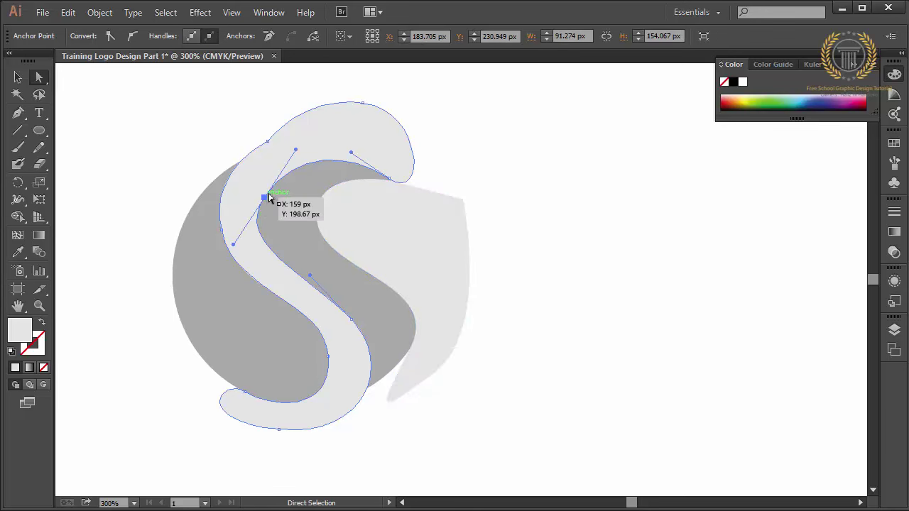
left_click_drag(288, 149, 291, 150)
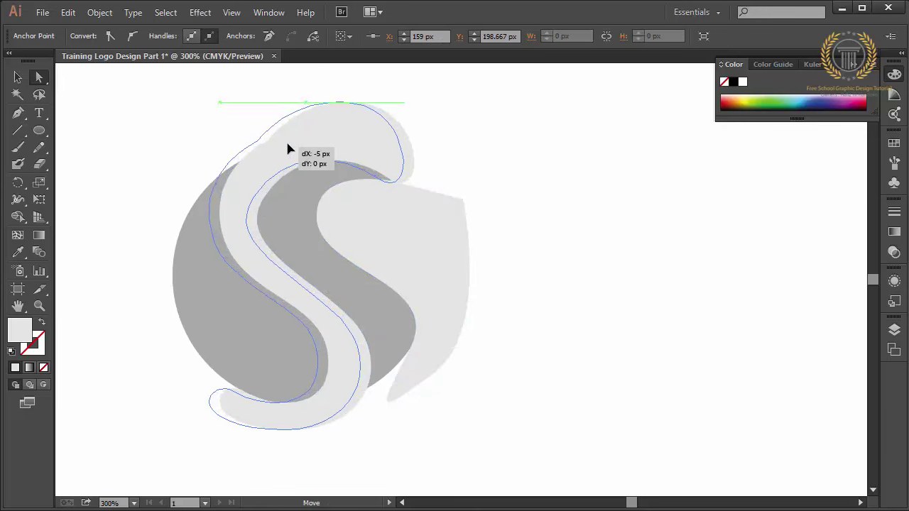
key("v")
key("ctrl+z")
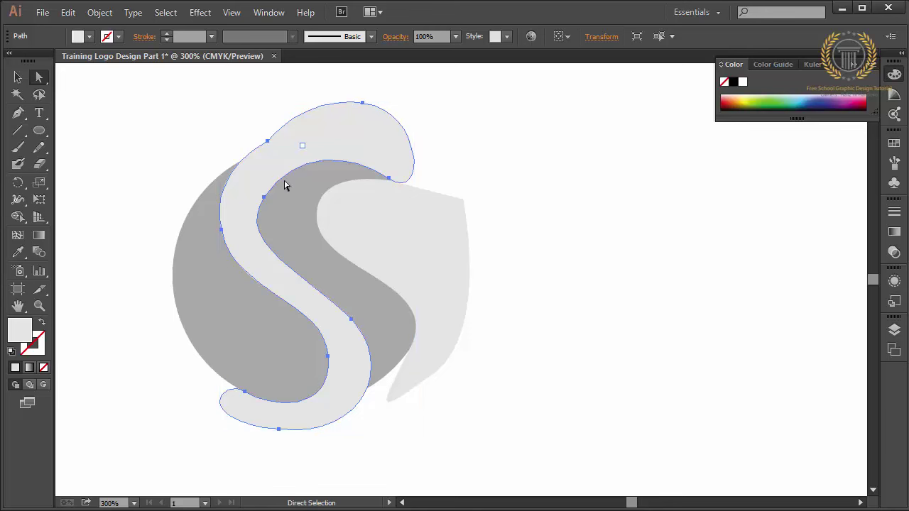
right_click(268, 202)
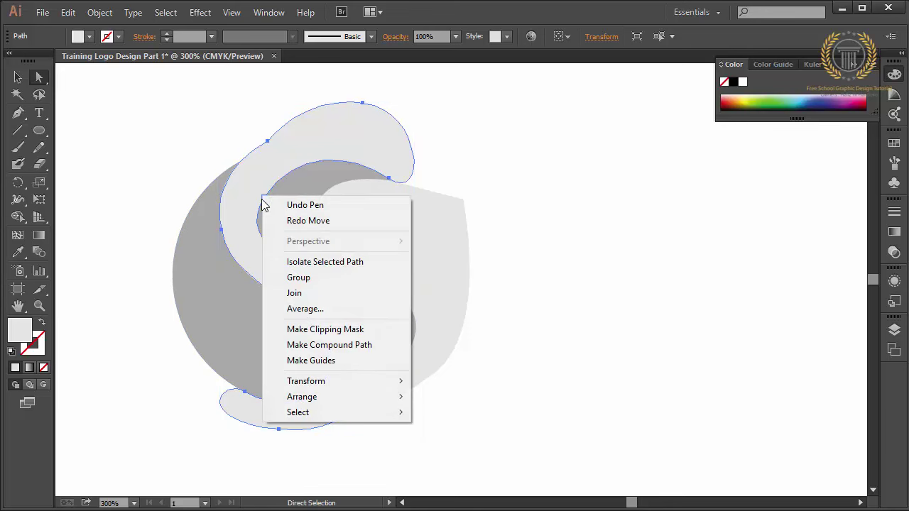
left_click(262, 197)
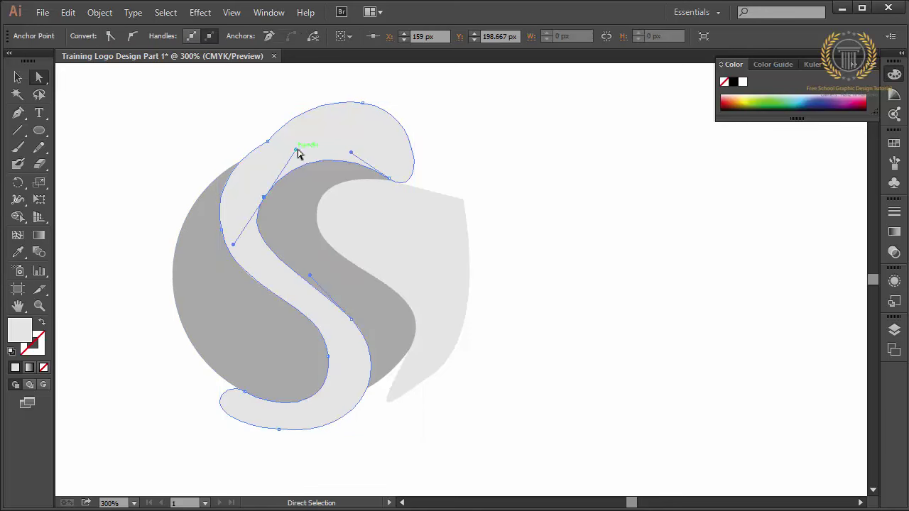
left_click_drag(299, 153, 278, 146)
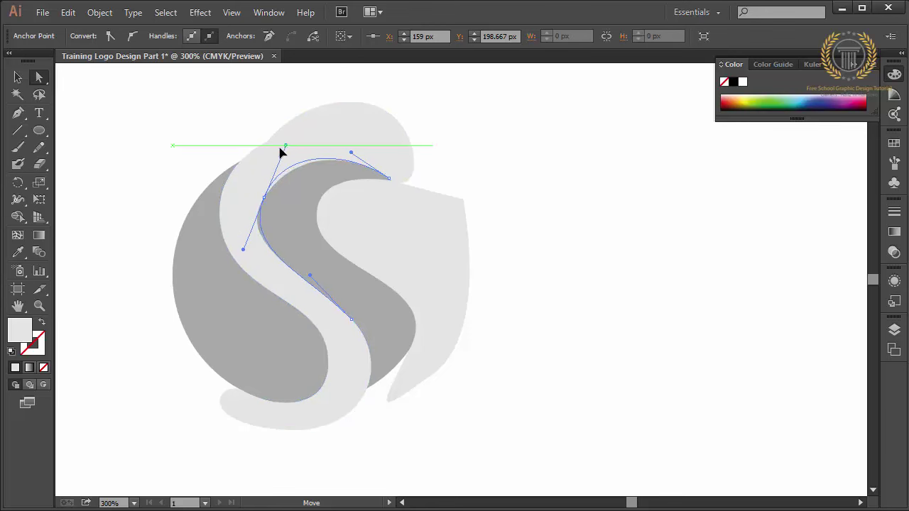
left_click(198, 158)
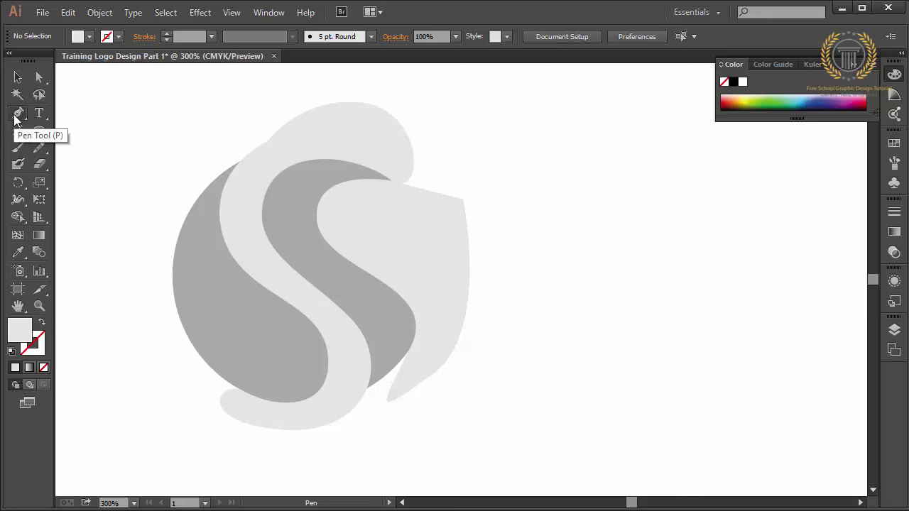
Pen a closed light grey shape down the circle's left edge toward the S's lower bend.
left_click(16, 116)
left_click(194, 205)
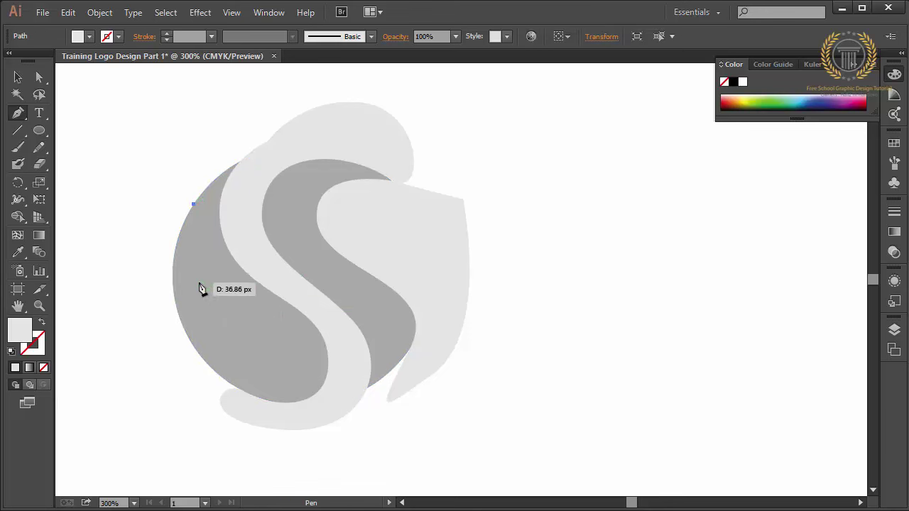
left_click_drag(198, 282, 230, 325)
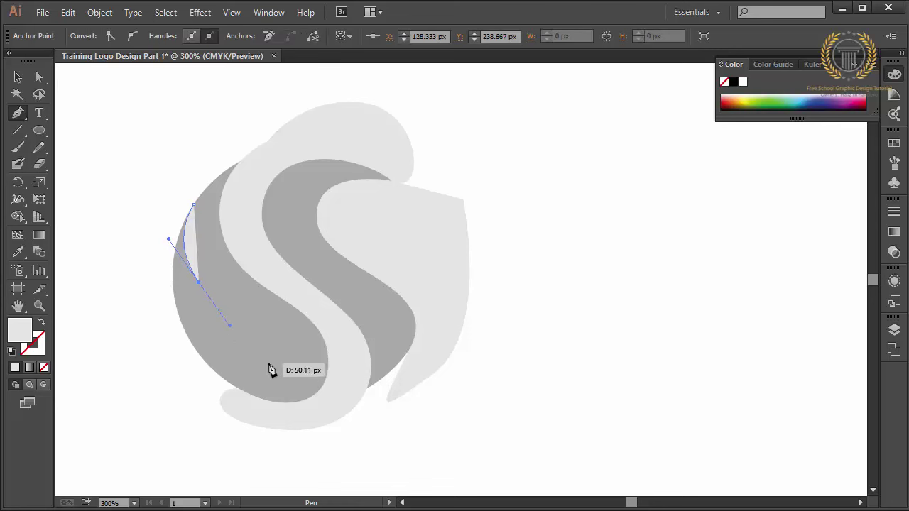
left_click_drag(269, 362, 265, 389)
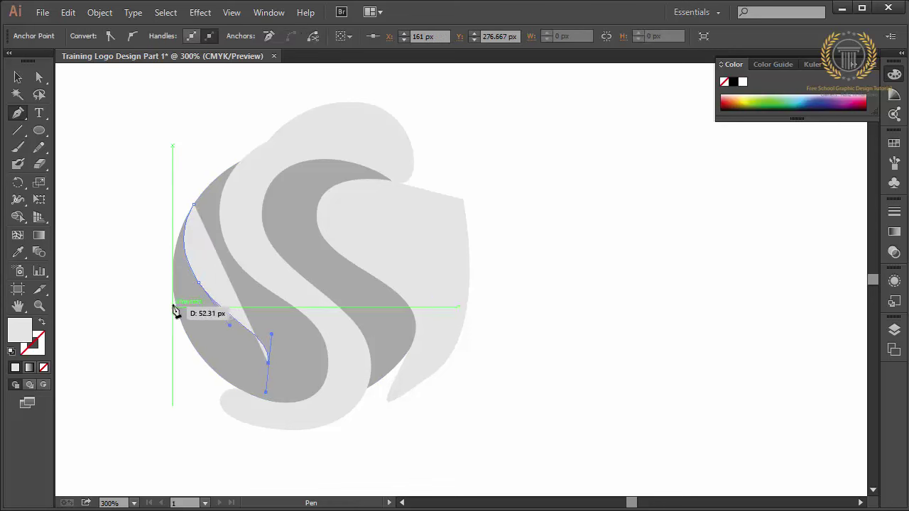
left_click_drag(177, 311, 161, 239)
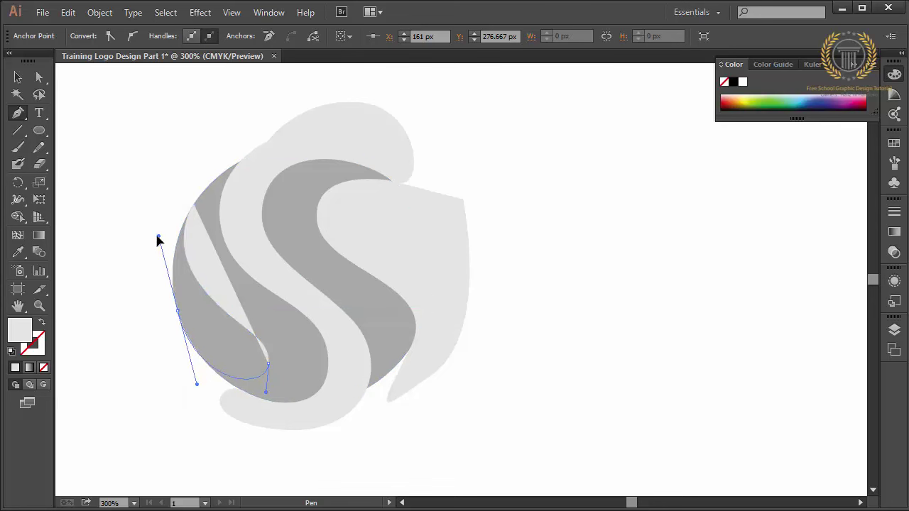
left_click_drag(159, 237, 158, 236)
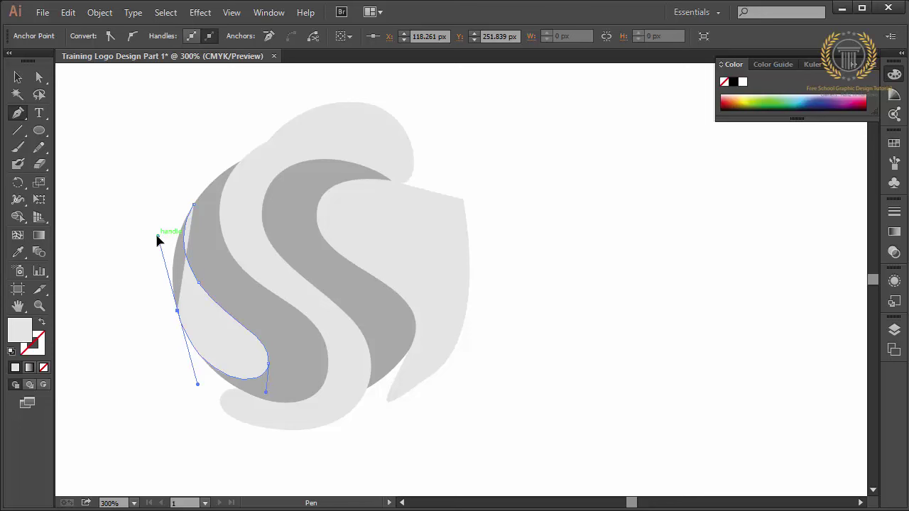
key("Left")
key("Left")
key("Left")
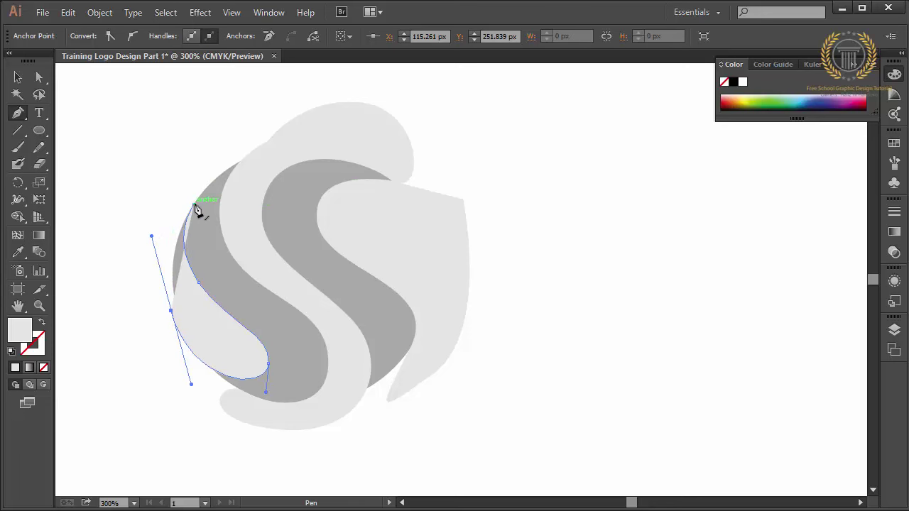
left_click_drag(193, 204, 207, 207)
left_click_drag(207, 207, 156, 205)
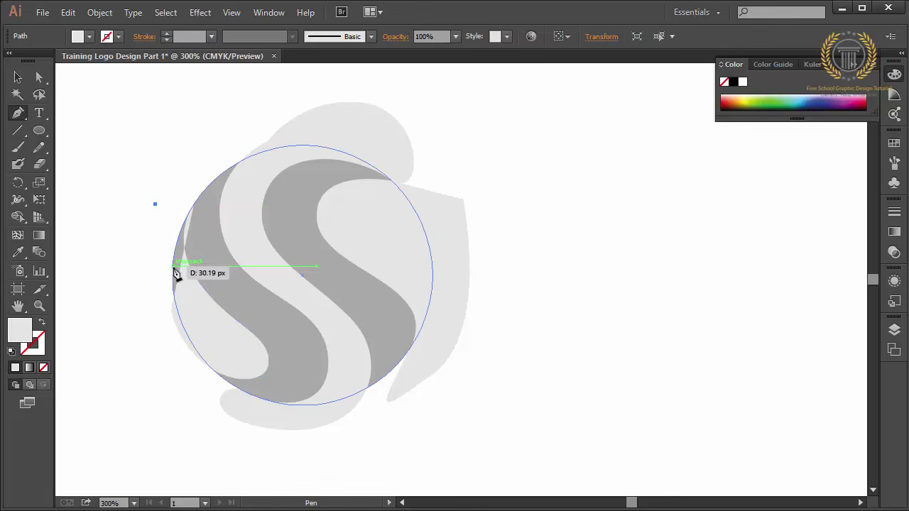
Extend the new shape with a corner point left of the circle, close it, and deselect.
left_click(173, 306, "ctrl")
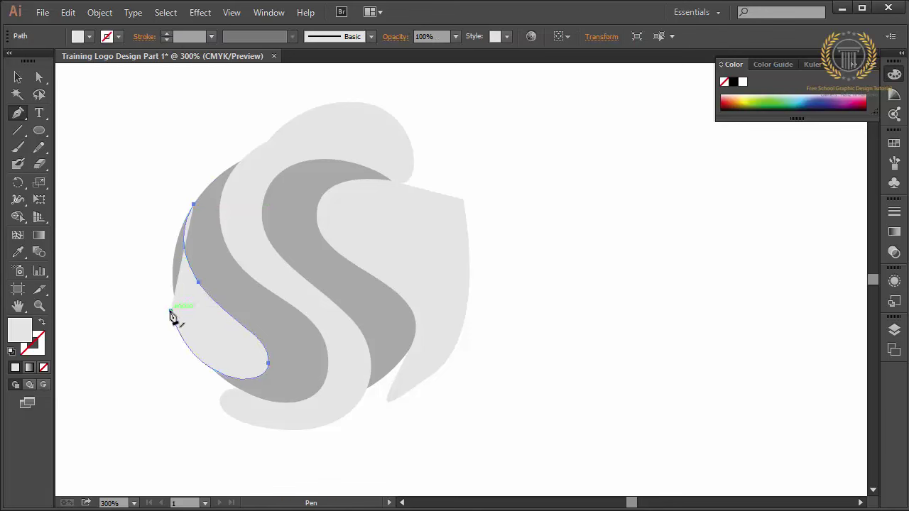
left_click(171, 311)
left_click(146, 221)
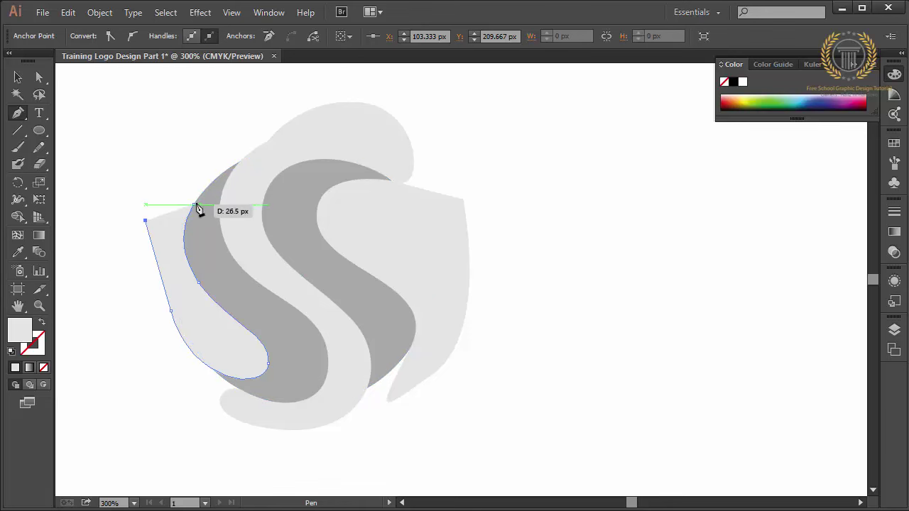
left_click(195, 205)
left_click(19, 78)
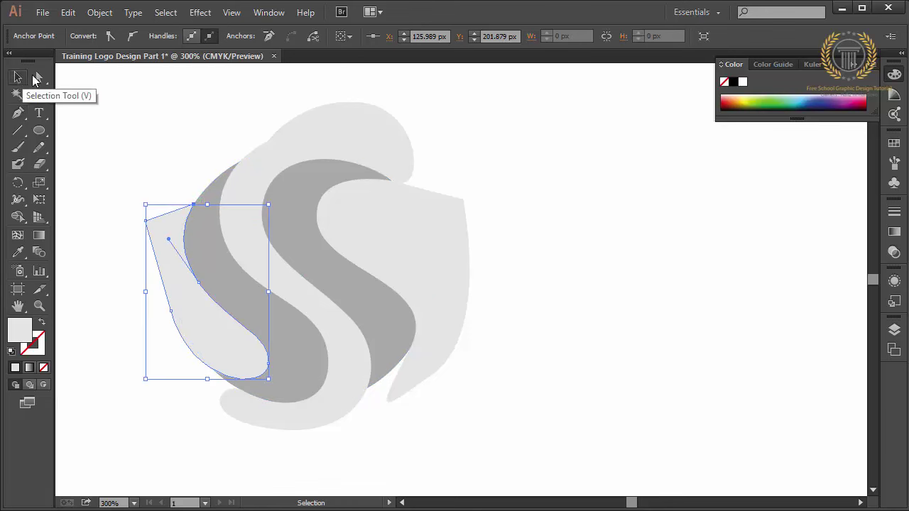
left_click(98, 86)
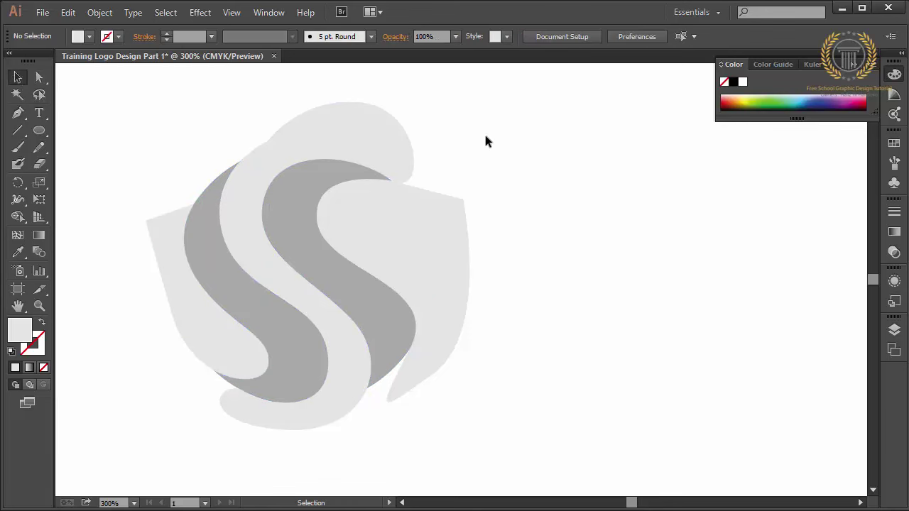
Marquee-select all the overlapping logo shapes.
left_click_drag(498, 136, 162, 374)
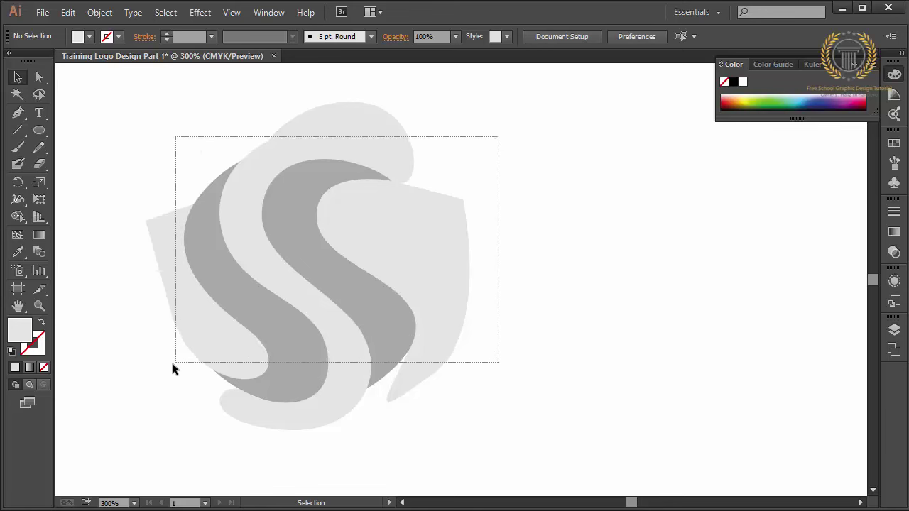
left_click(481, 160)
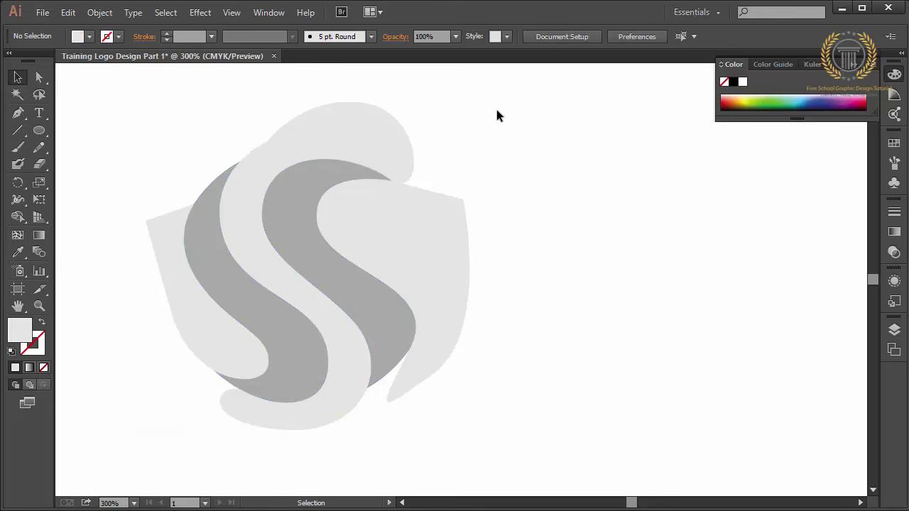
left_click_drag(497, 111, 171, 356)
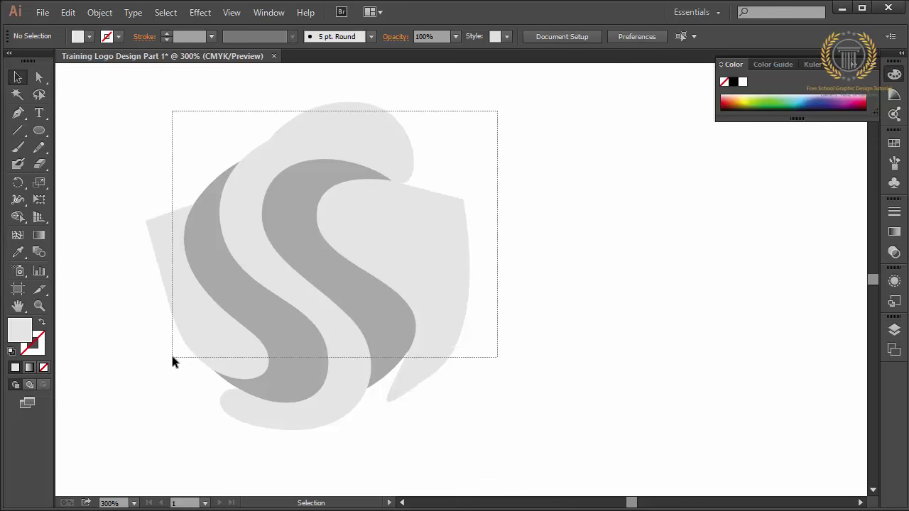
left_click_drag(171, 356, 171, 357)
left_click(140, 387)
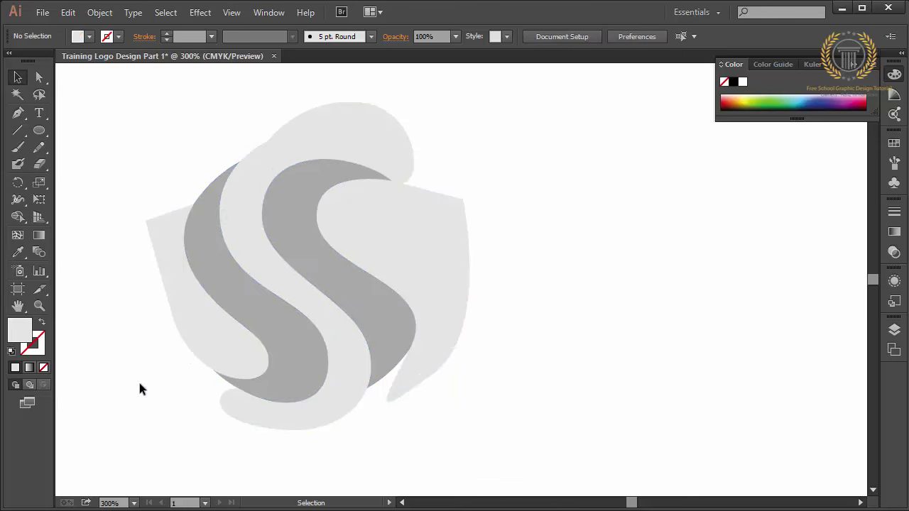
right_click(484, 121)
left_click(470, 124)
left_click_drag(470, 124, 202, 394)
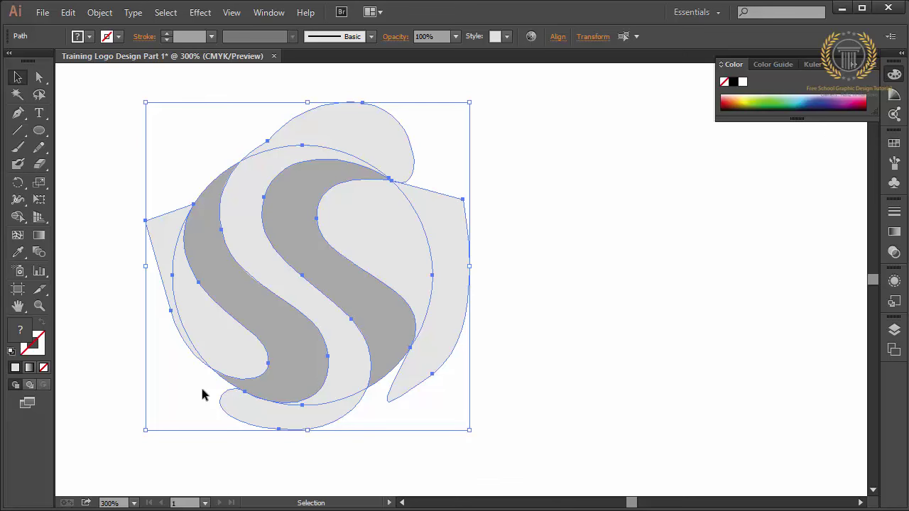
Show the Pathfinder panel from the Window menu and dock it in the expanded right dock.
left_click(269, 12)
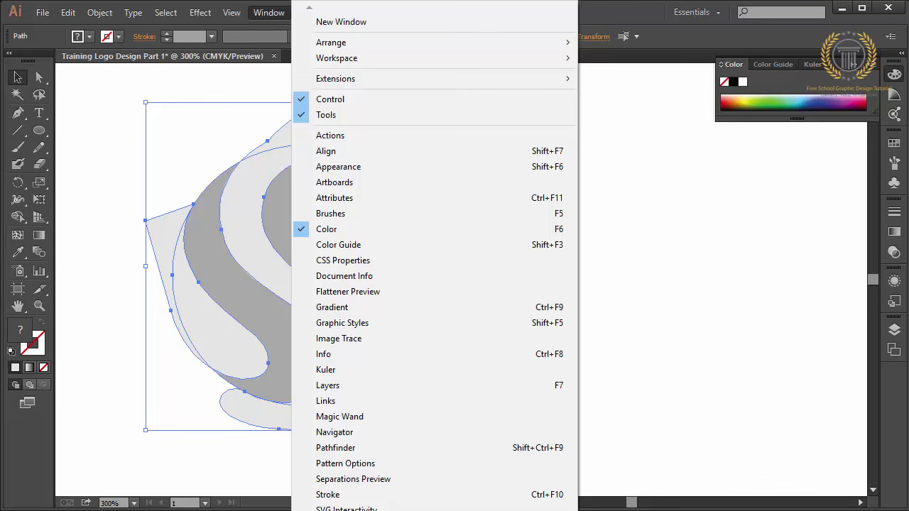
left_click(335, 448)
left_click_drag(90, 311, 889, 376)
left_click(896, 53)
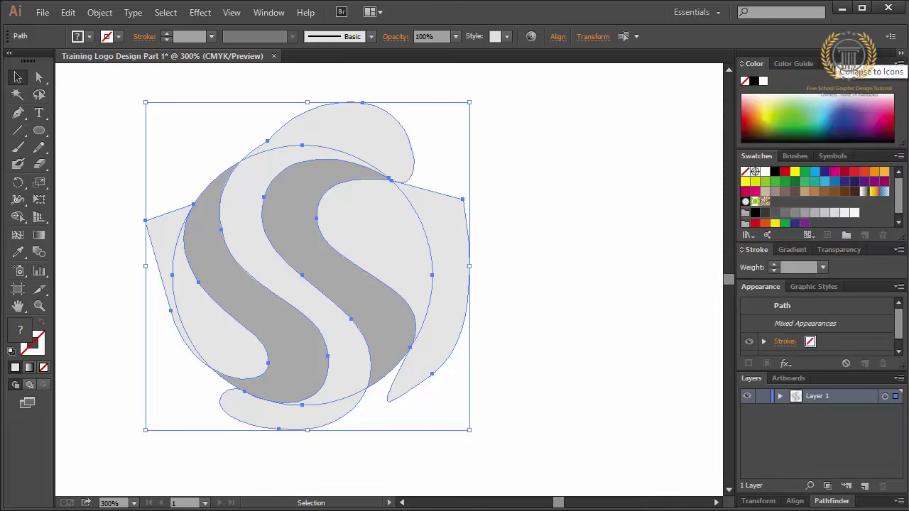
Apply Pathfinder Minus Front to subtract the light grey shapes from the circle.
left_click(831, 501)
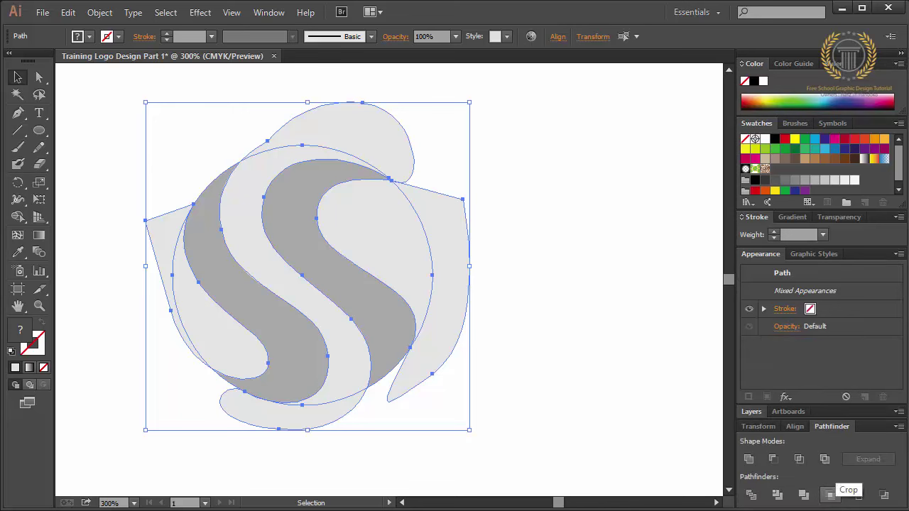
left_click(773, 459)
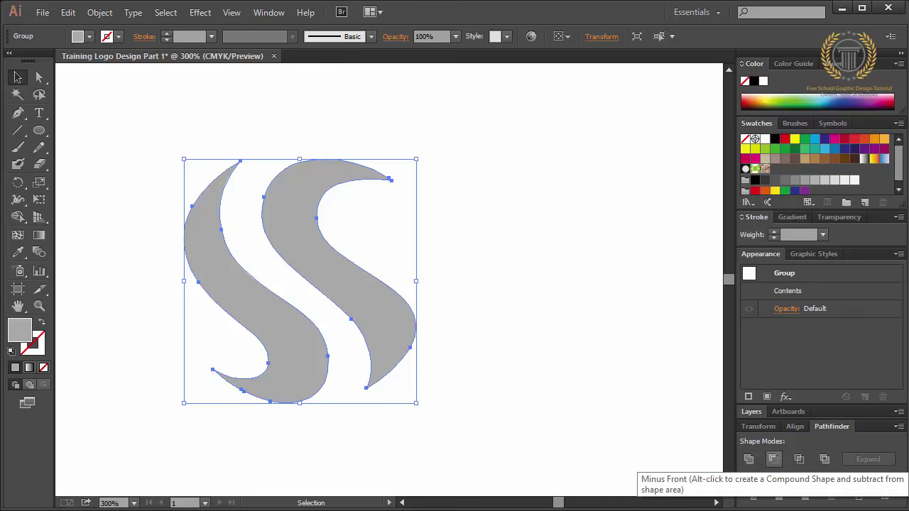
left_click(513, 304)
Ungroup the resulting pair of grey S shapes and select the left S.
double_click(375, 322)
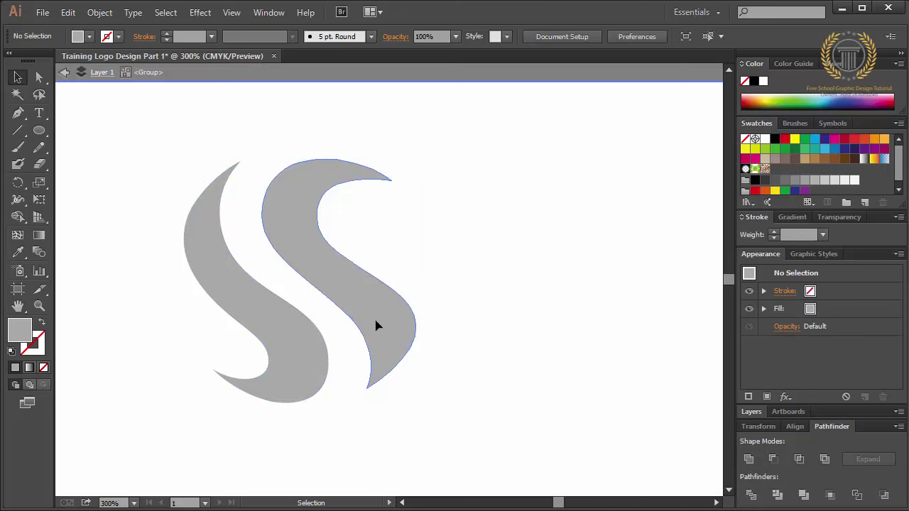
left_click(380, 318)
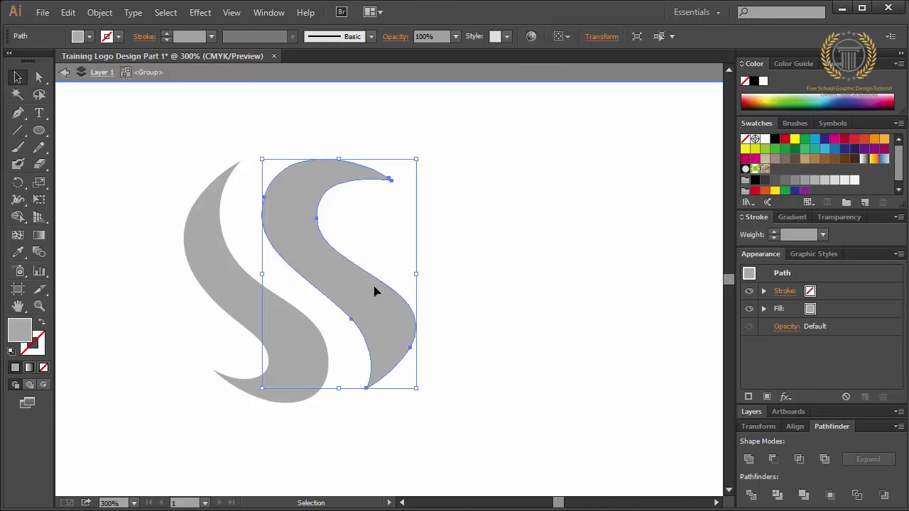
left_click(314, 81)
right_click(337, 213)
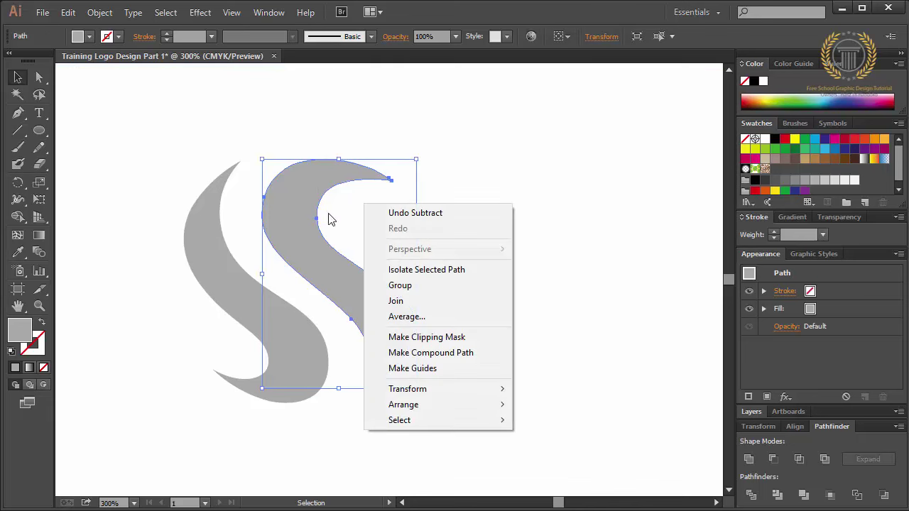
left_click(329, 219)
left_click(294, 231)
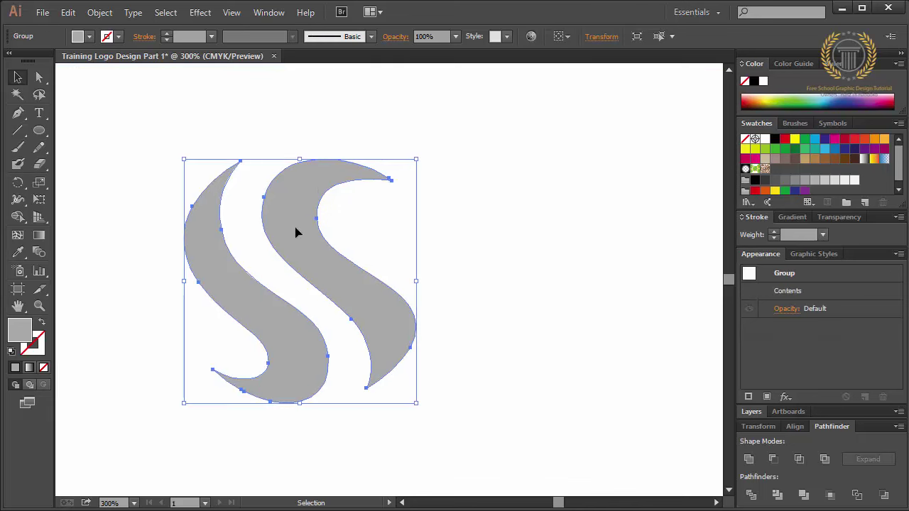
right_click(499, 224)
left_click(533, 301)
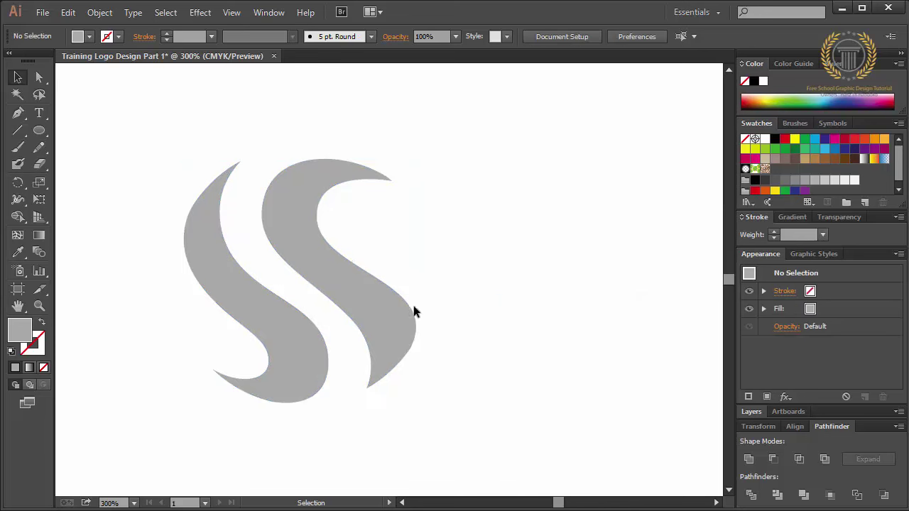
left_click(367, 312)
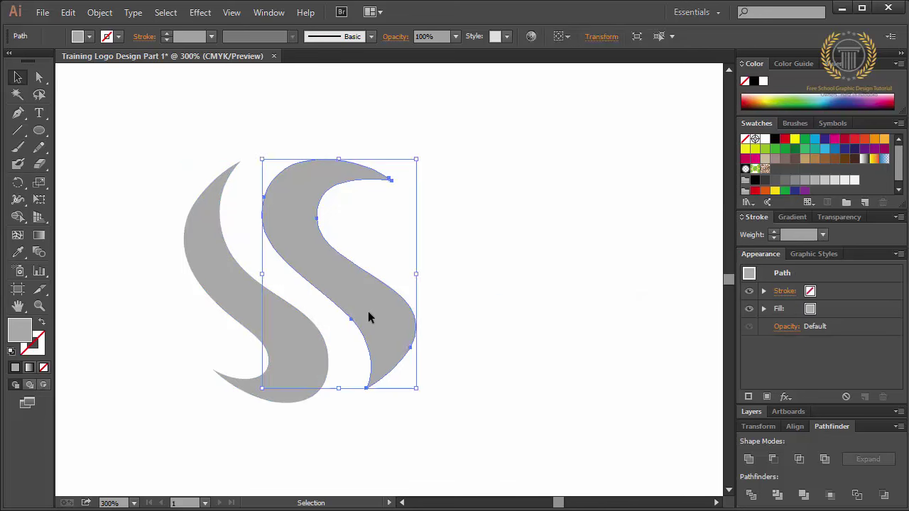
left_click(280, 329)
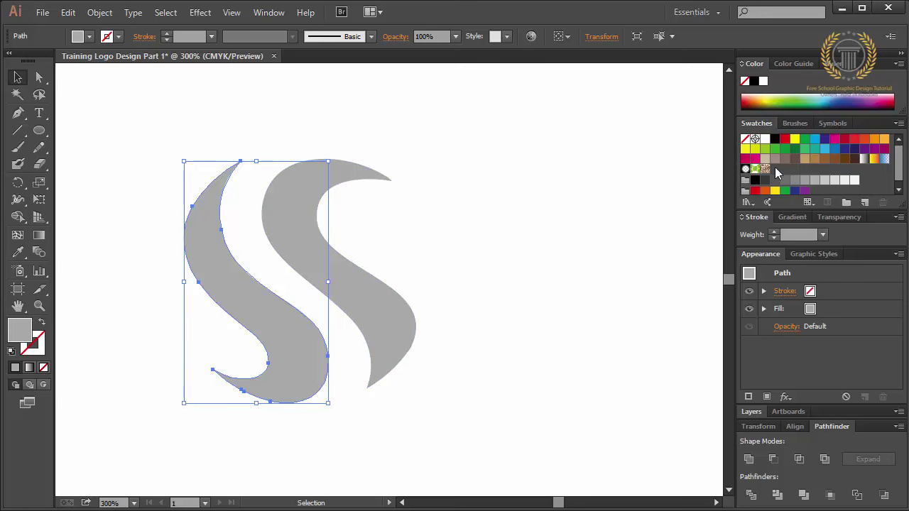
Fill both S shapes with the yellow-orange-red gradient swatch.
left_click(874, 149)
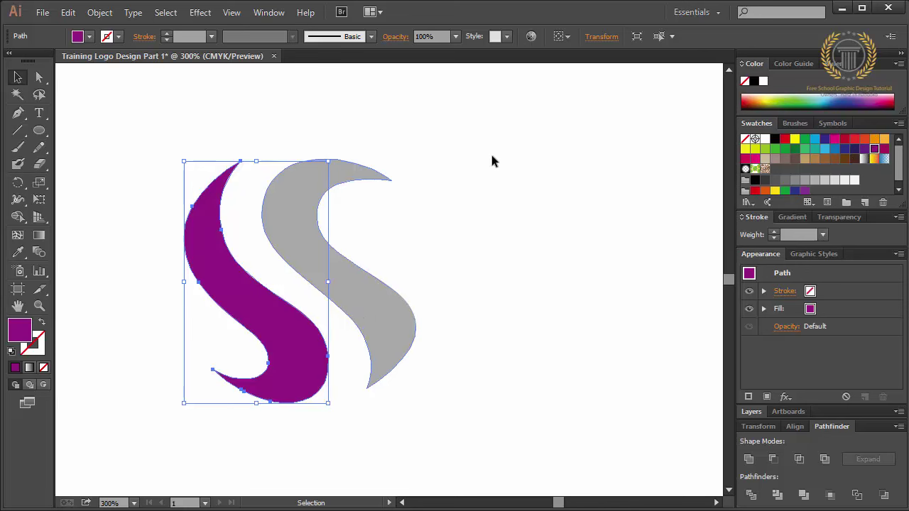
left_click_drag(477, 193, 231, 382)
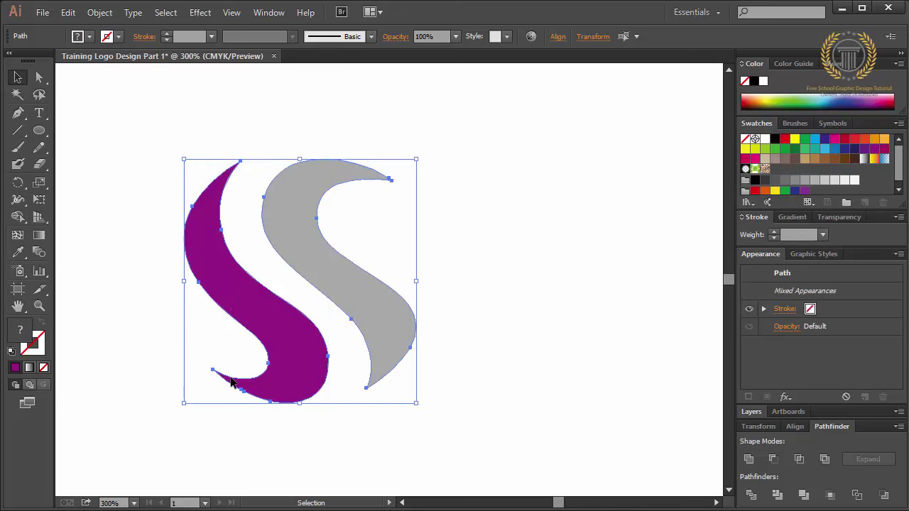
left_click(873, 159)
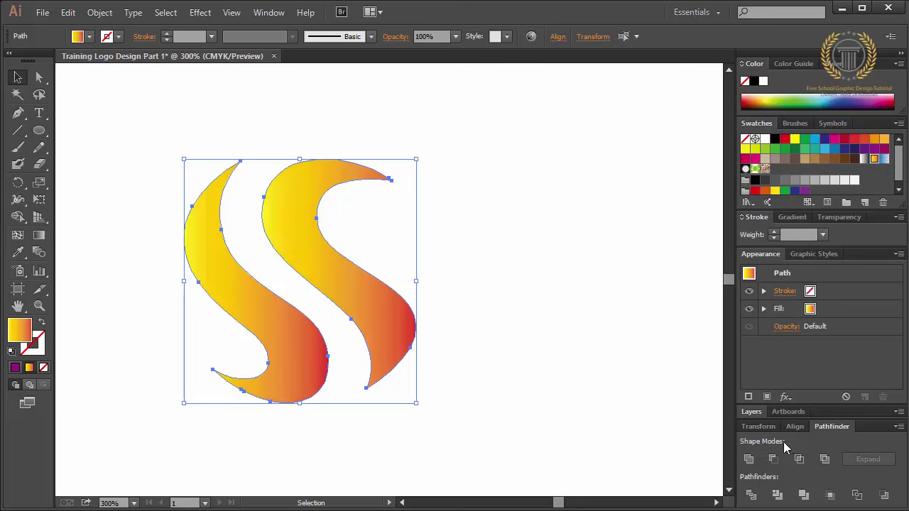
left_click(899, 53)
Remove the extra gradient stops and make the left stop yellow for a yellow-to-red gradient.
left_click(894, 232)
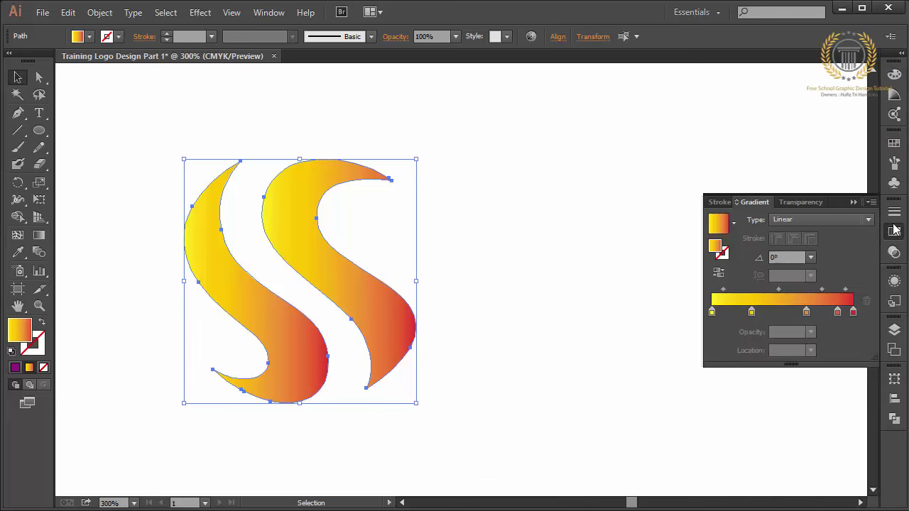
left_click_drag(751, 311, 751, 410)
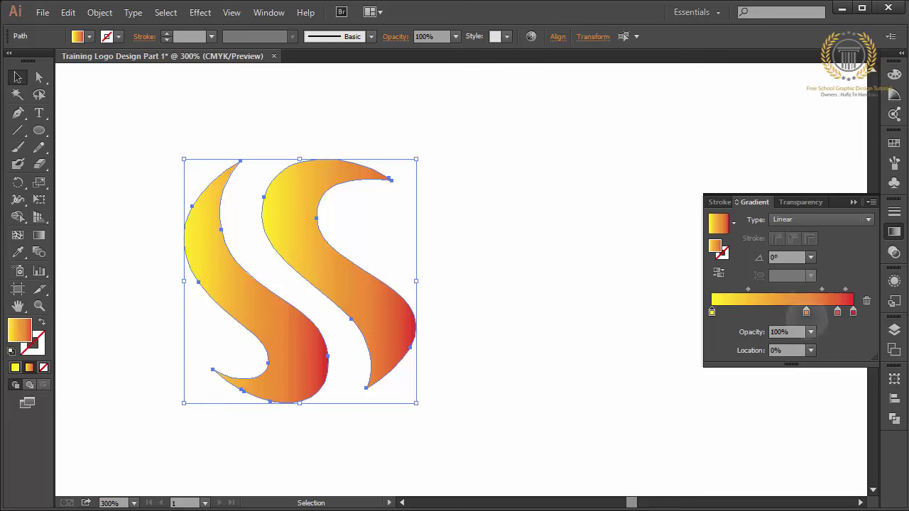
left_click_drag(711, 312, 713, 376)
left_click_drag(806, 311, 809, 355)
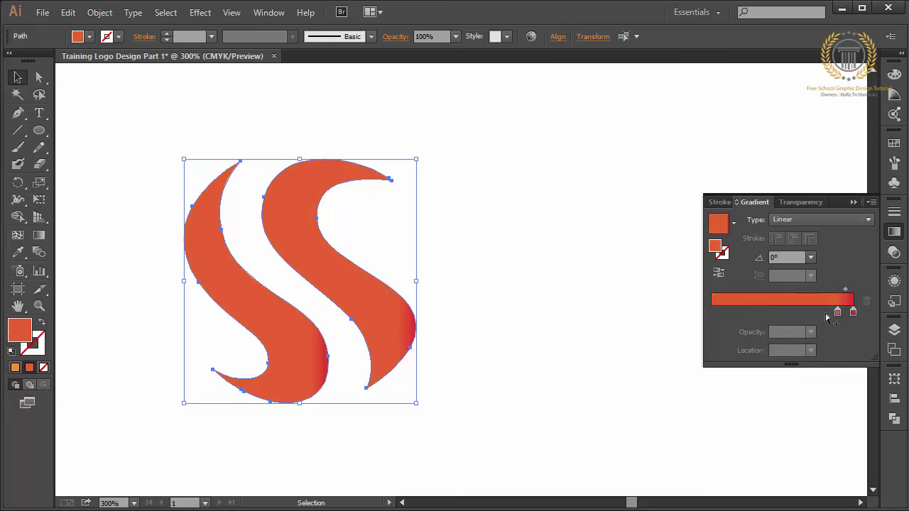
left_click_drag(837, 311, 712, 311)
double_click(712, 311)
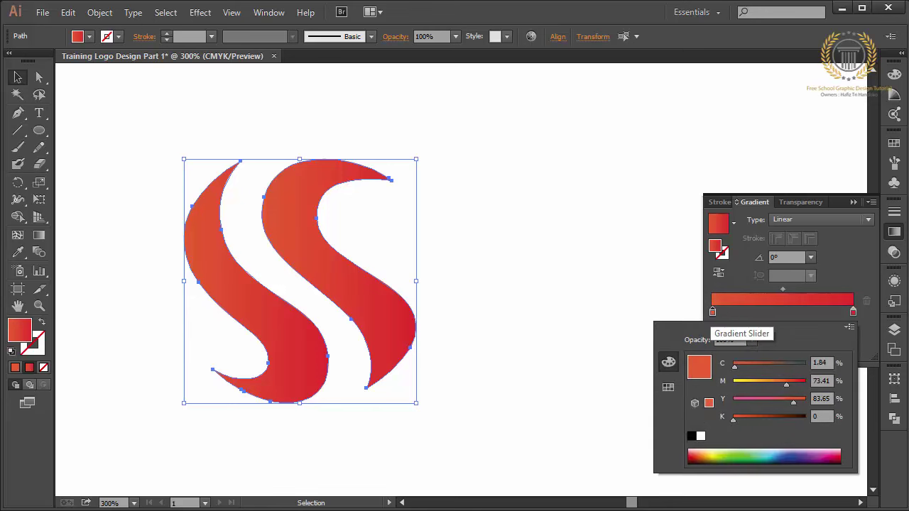
left_click(700, 455)
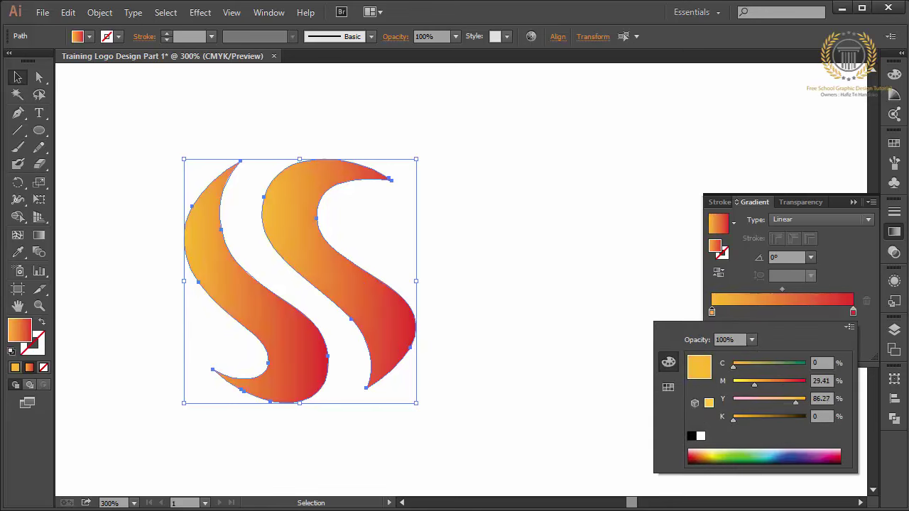
left_click(703, 455)
type("5")
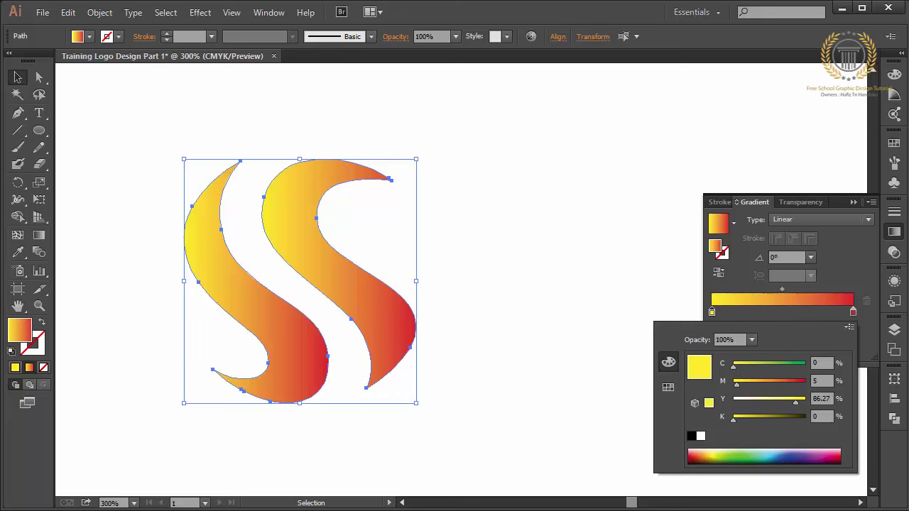
key("Escape")
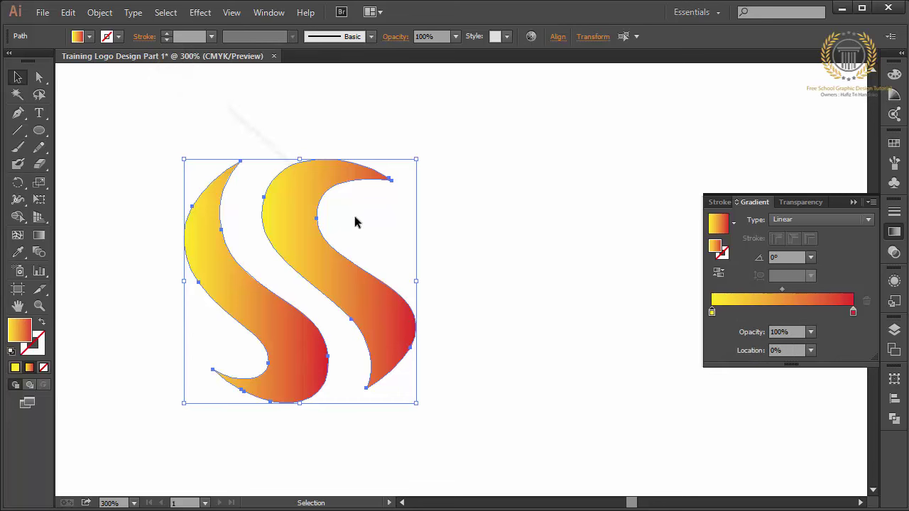
left_click_drag(484, 336, 501, 349)
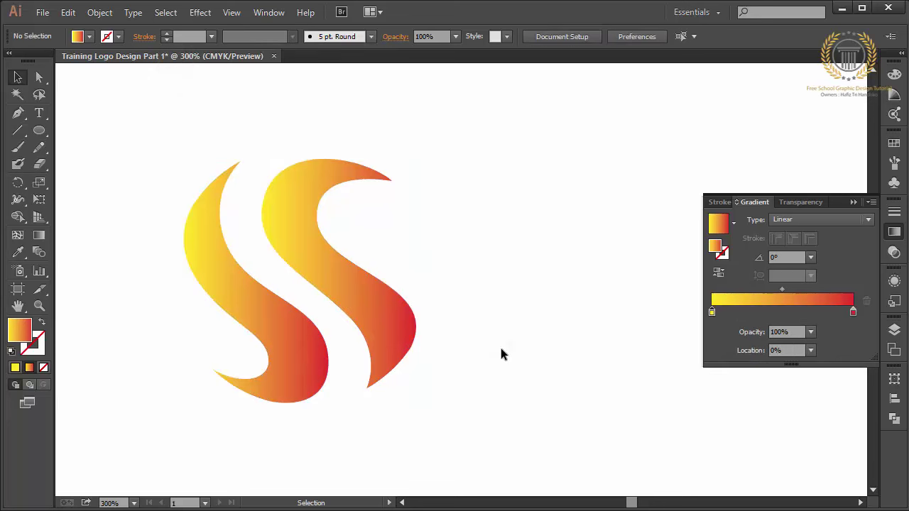
Switch the S shapes' gradient type to Radial.
left_click(867, 220)
left_click(792, 250)
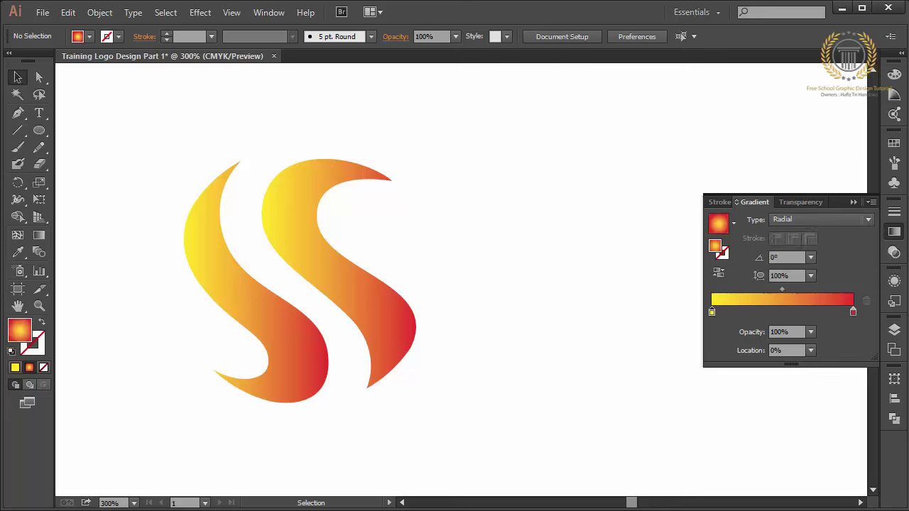
left_click(240, 336)
left_click(797, 220)
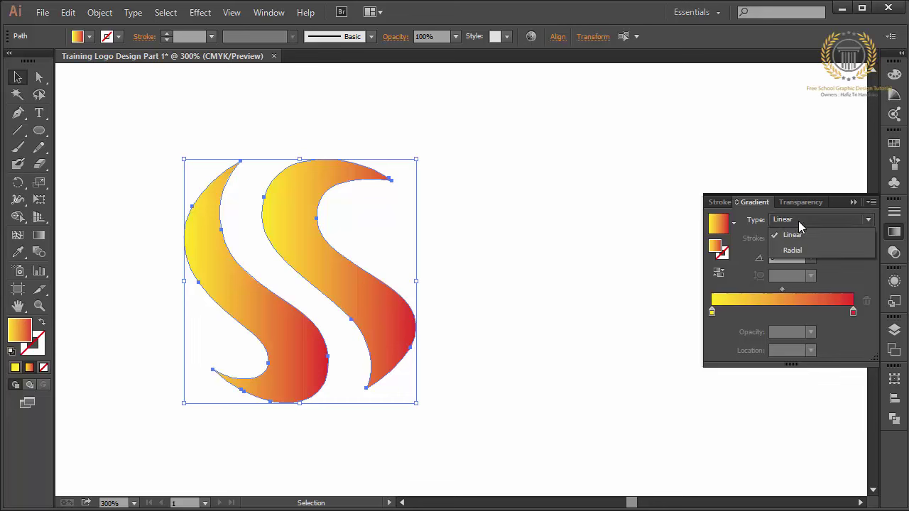
left_click(798, 250)
left_click(853, 202)
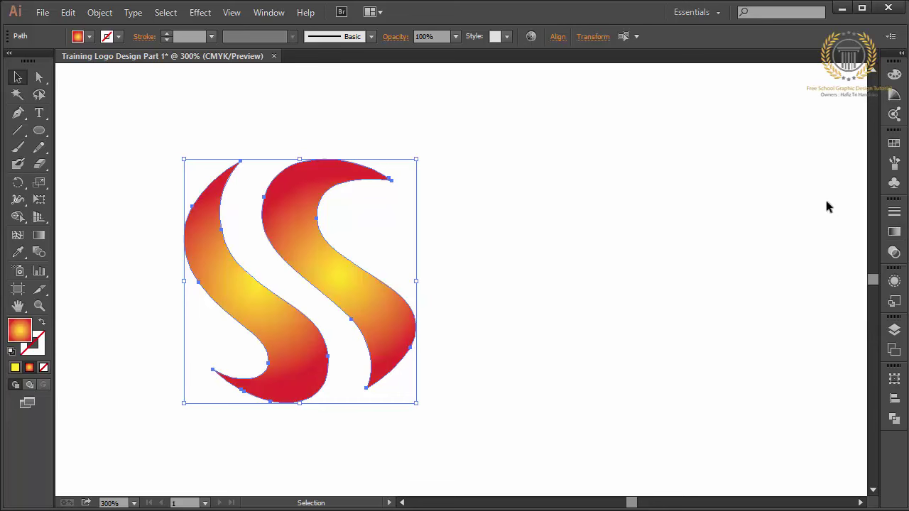
Drag the radial gradient diagonally across the S shapes, then reselect both S paths.
left_click(527, 206)
left_click(213, 375)
left_click(39, 235)
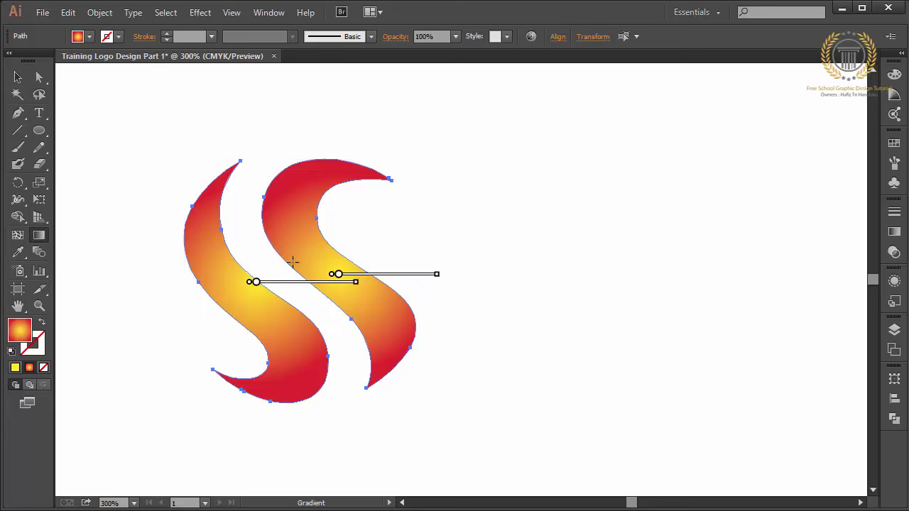
left_click_drag(279, 271, 428, 388)
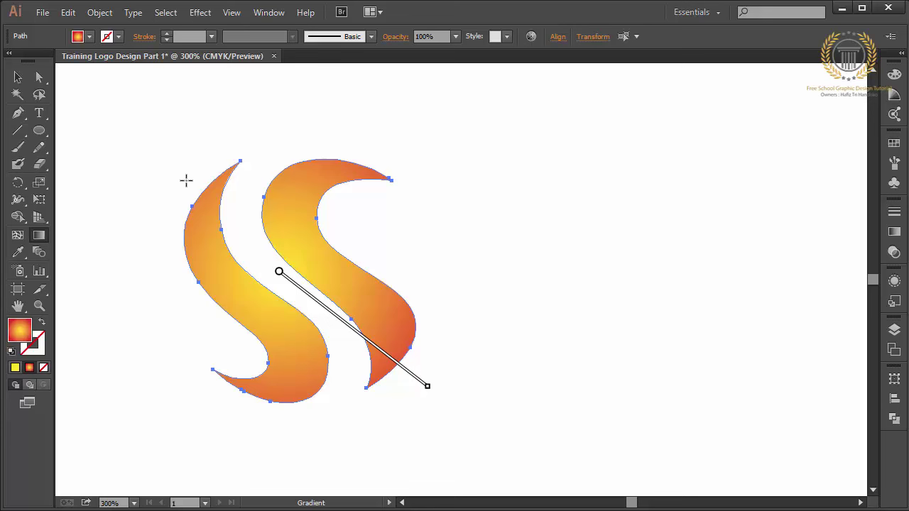
left_click(18, 77)
left_click(112, 103)
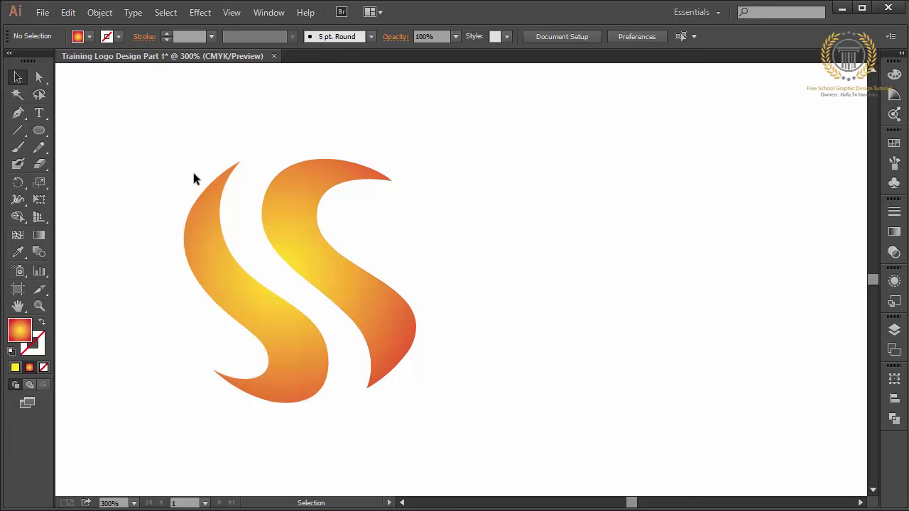
left_click_drag(195, 178, 395, 319)
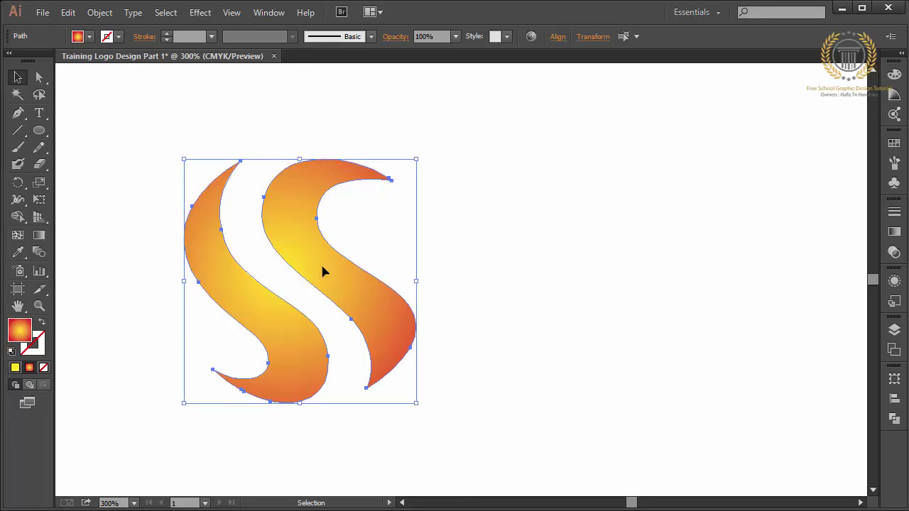
Copy and paste the gradient S pair in front, then place two copies side by side on the right.
left_click(97, 13)
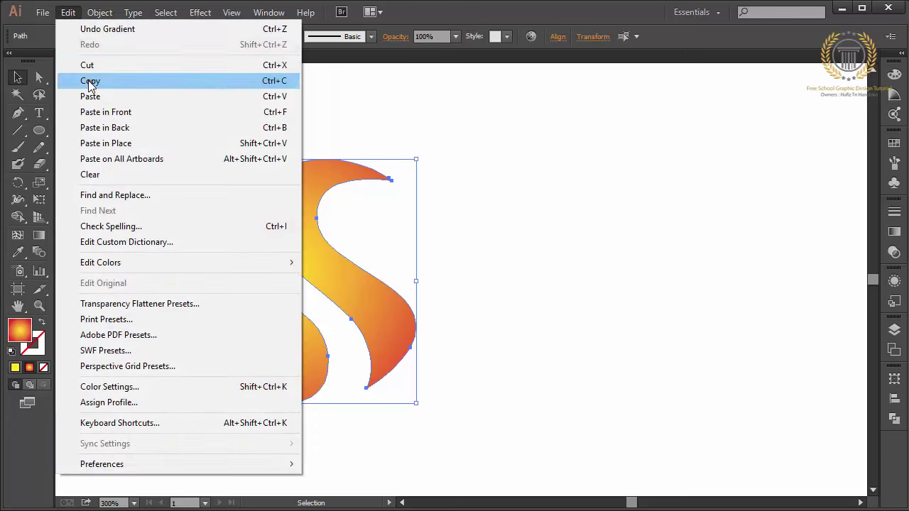
left_click(89, 83)
left_click(68, 14)
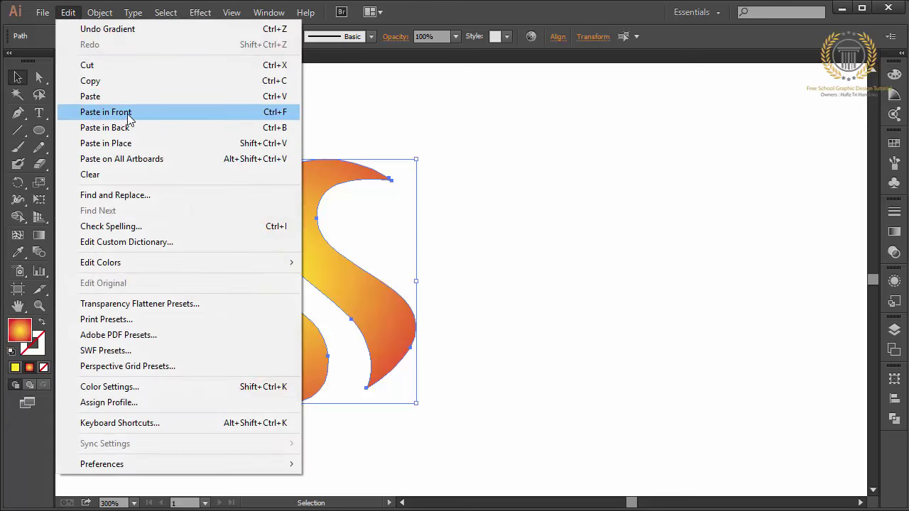
left_click(127, 114)
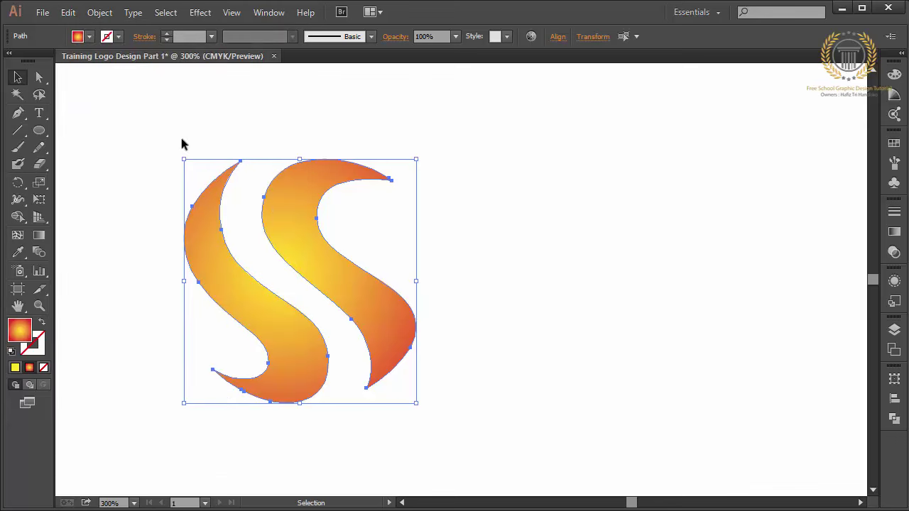
left_click_drag(324, 216, 618, 216)
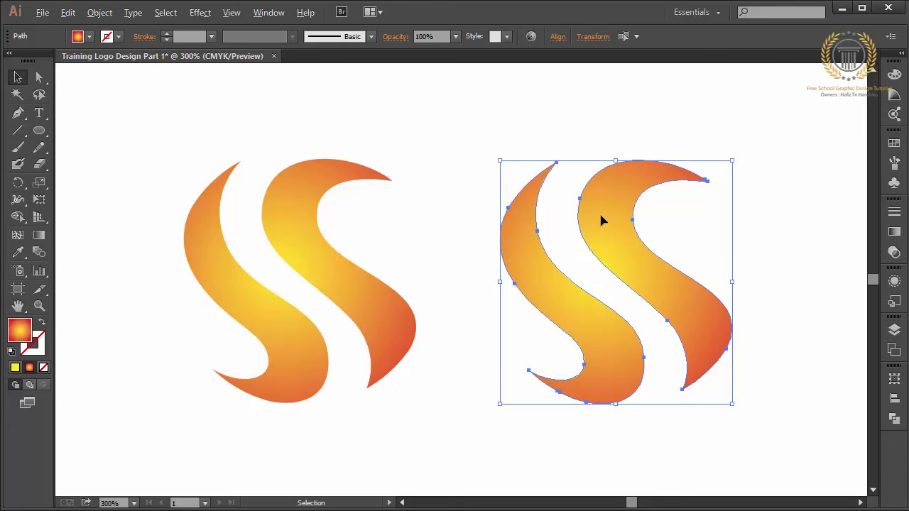
mouse_move(602, 221)
left_mouse_down()
mouse_move(751, 149)
mouse_move(808, 149)
left_mouse_up()
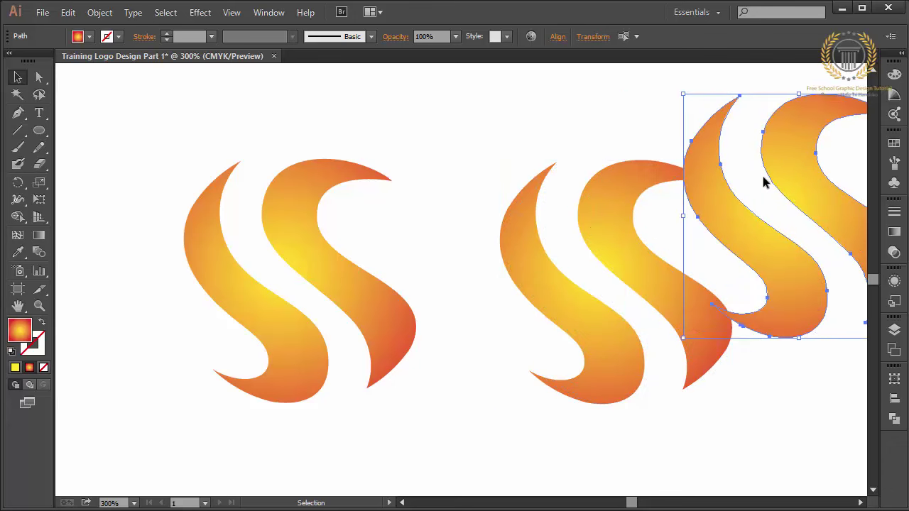
Shrink the right S copy slightly and the middle S copy to a tiny size.
scroll(762, 182, "right", 5)
scroll(763, 178, "down", 1)
scroll(763, 179, "left", 3)
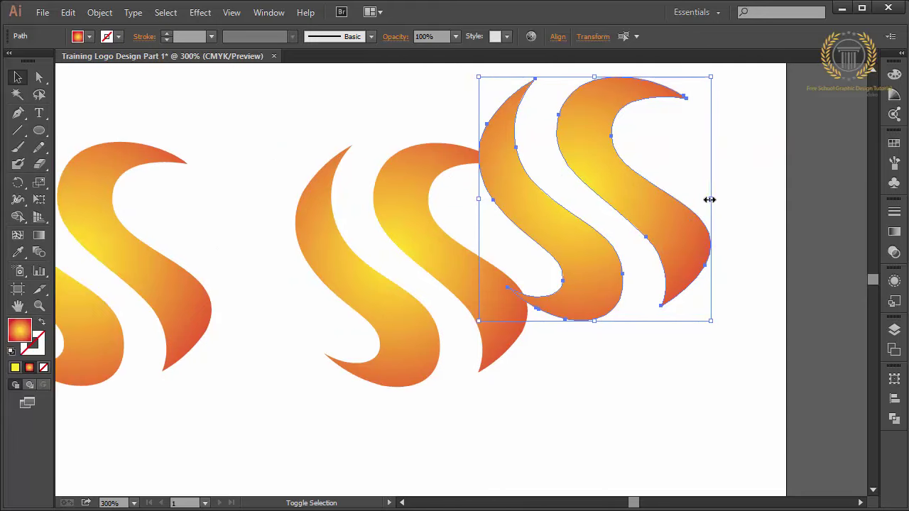
left_click_drag(711, 200, 660, 200)
left_click_drag(598, 208, 654, 233)
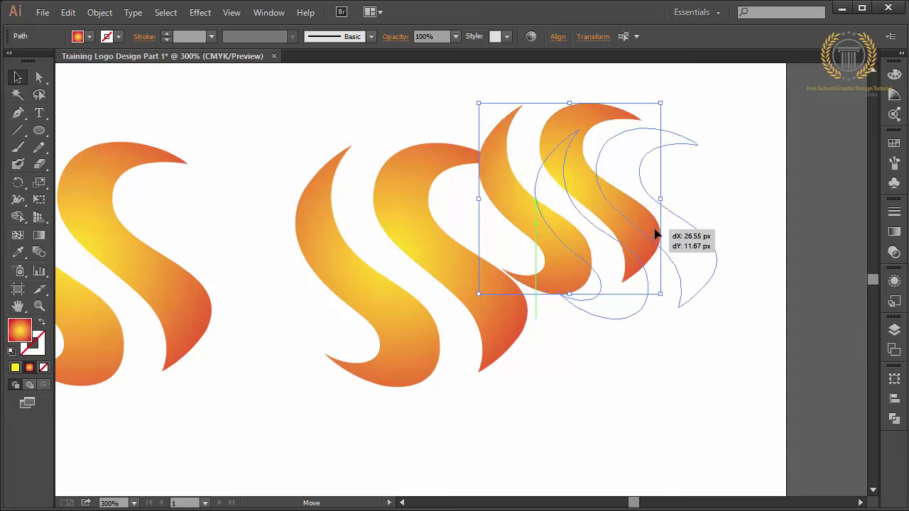
left_click(379, 316)
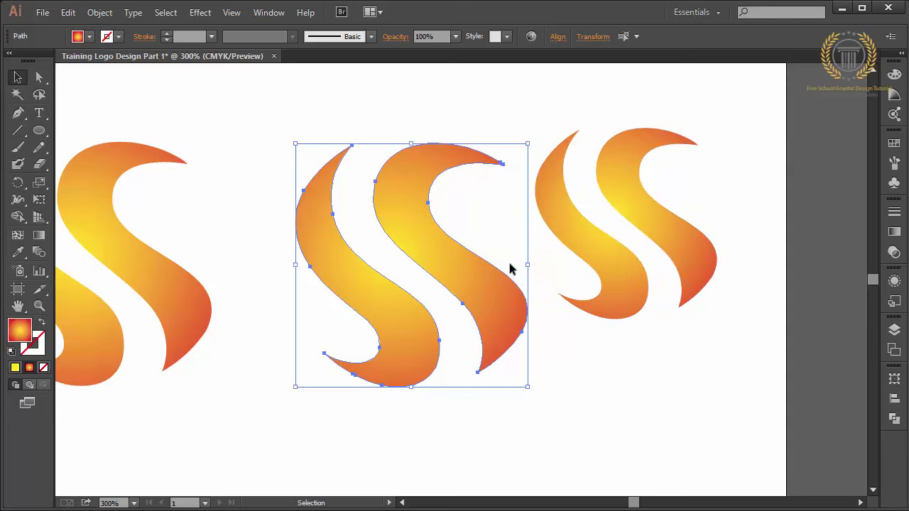
mouse_move(528, 266)
left_mouse_down()
mouse_move(391, 270)
mouse_move(320, 227)
mouse_move(322, 215)
mouse_move(299, 215)
left_mouse_up()
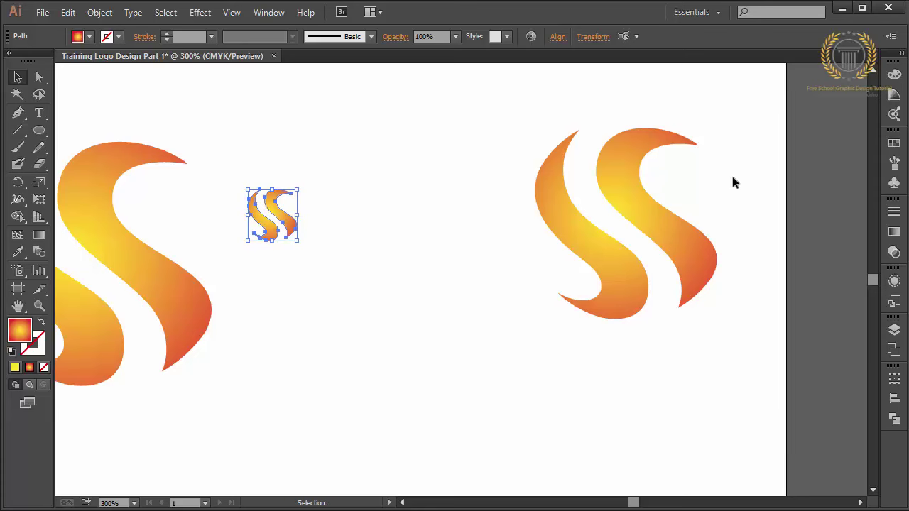
Move the right S pair down-left and rotate it about 28 degrees.
left_click_drag(655, 252, 610, 284)
left_click(558, 284, "shift")
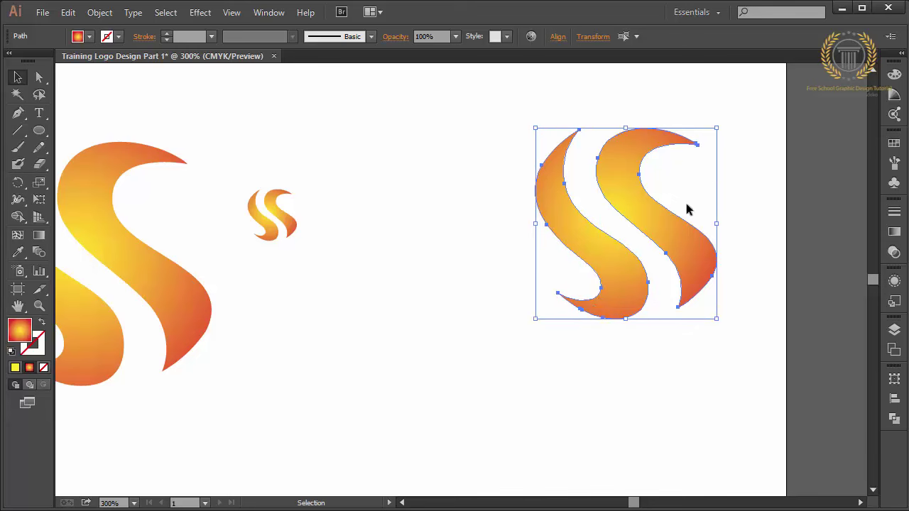
left_click_drag(670, 234, 397, 393)
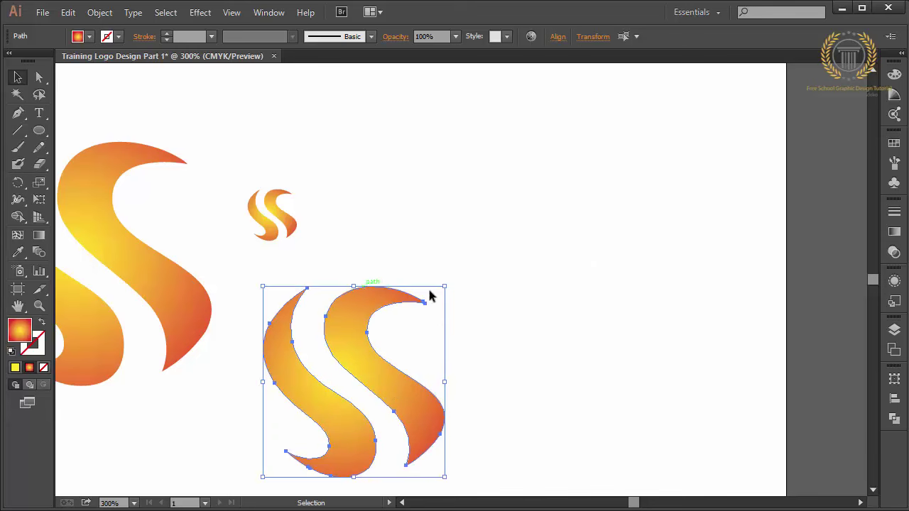
left_click(443, 307)
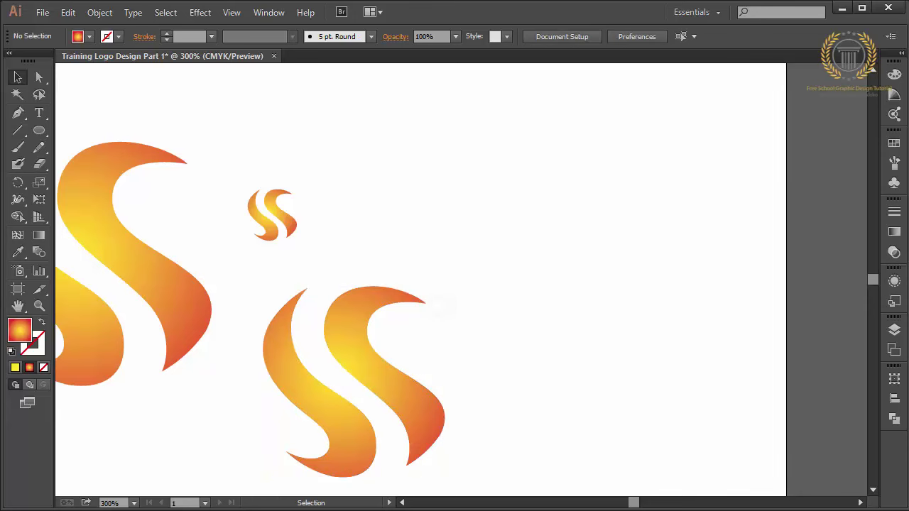
left_click(349, 382)
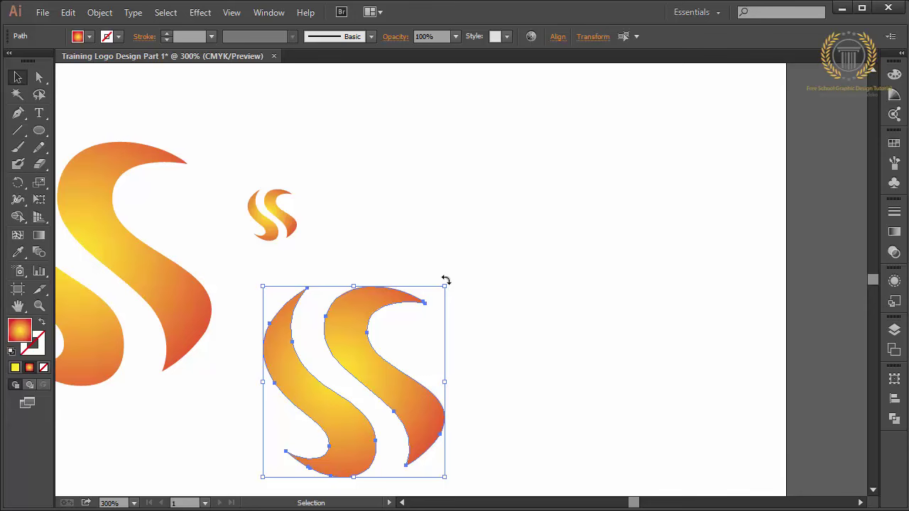
left_click_drag(446, 281, 511, 342)
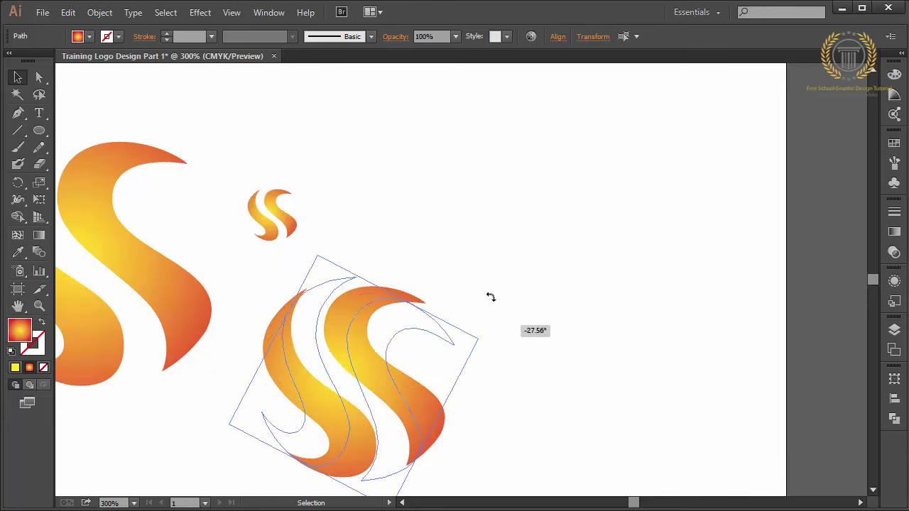
Color the small S grey and group its two pieces.
left_click_drag(316, 260, 252, 188)
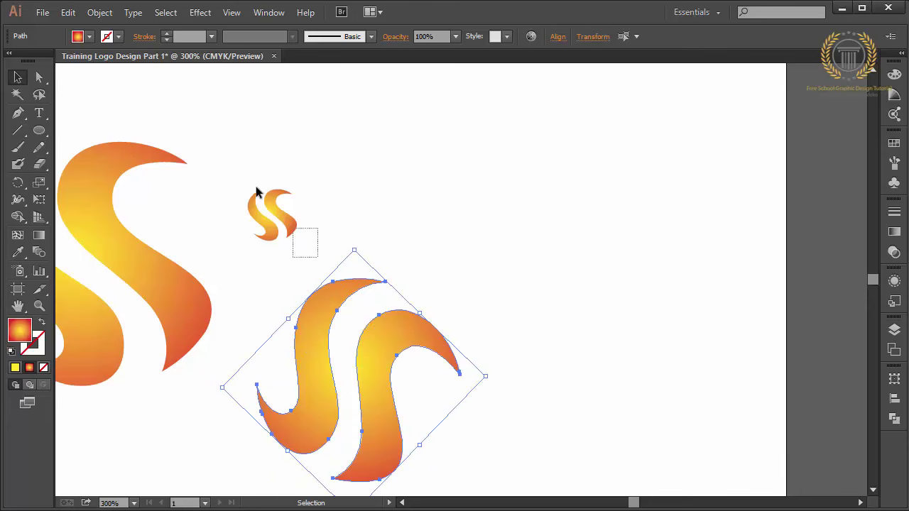
left_click(893, 143)
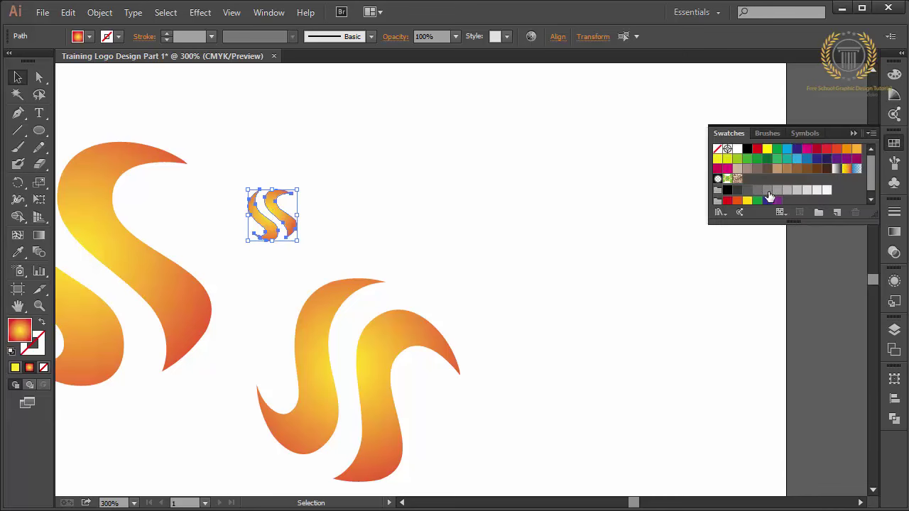
left_click(767, 189)
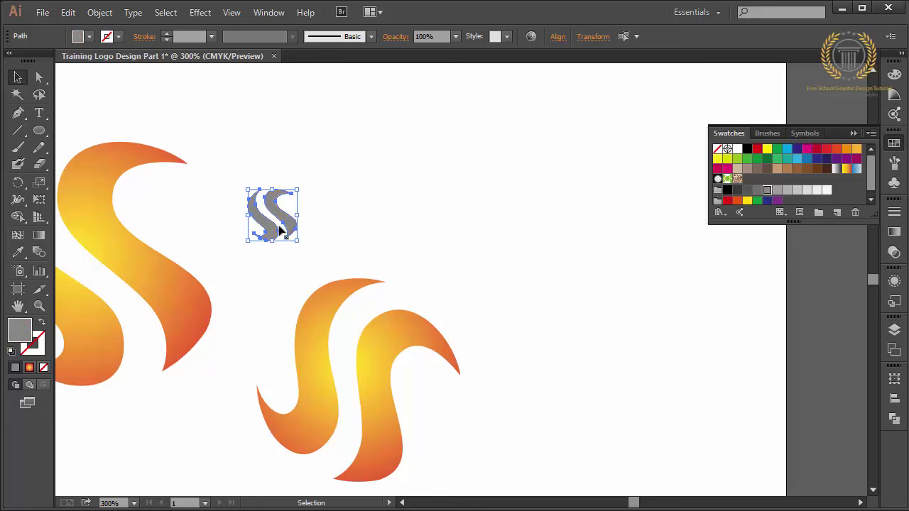
right_click(288, 226)
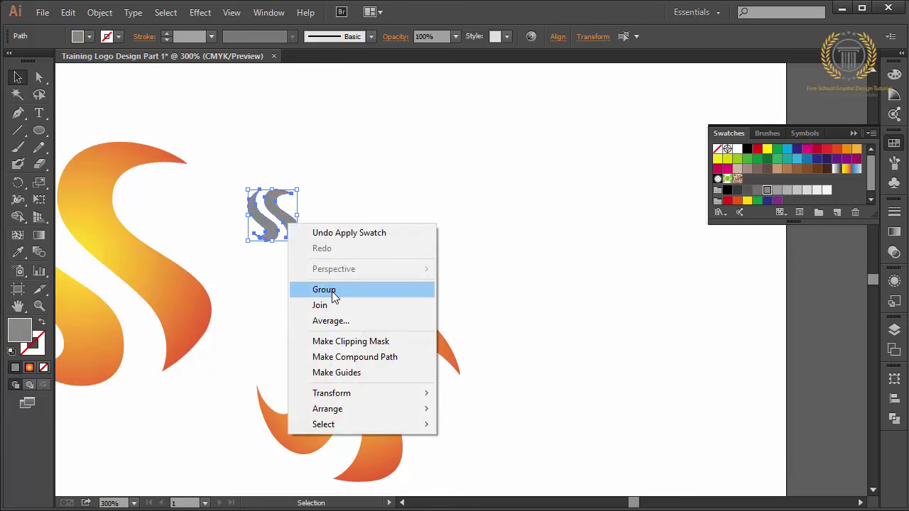
left_click(331, 292)
Duplicate the grey S group just to its right.
left_click(325, 256)
left_click(289, 228)
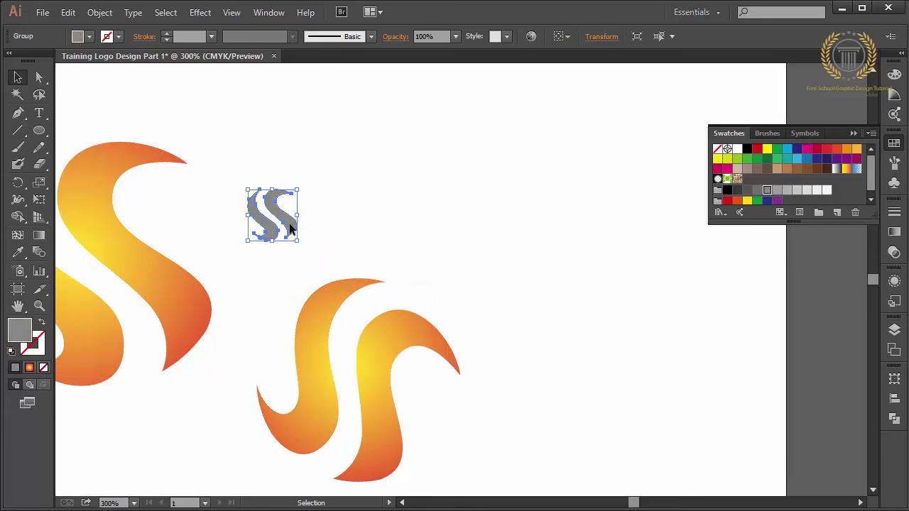
left_click(314, 301)
right_click(374, 348)
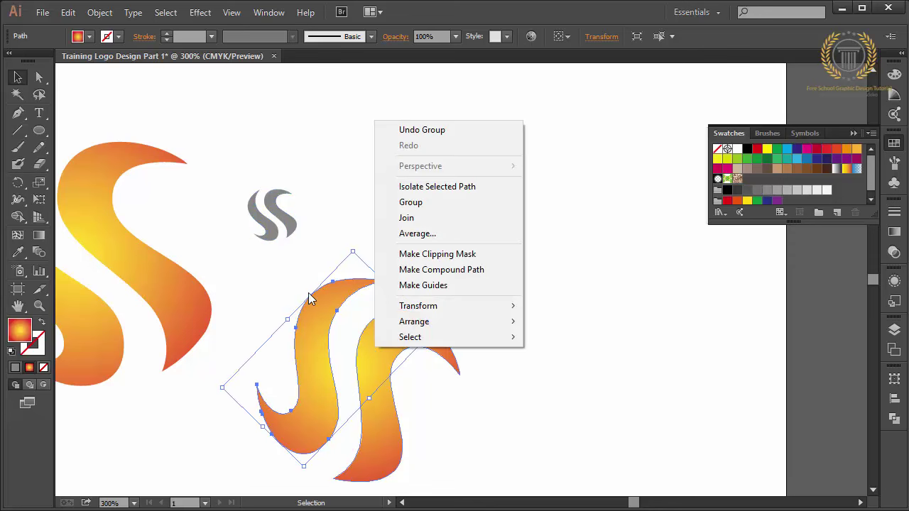
left_click(317, 304)
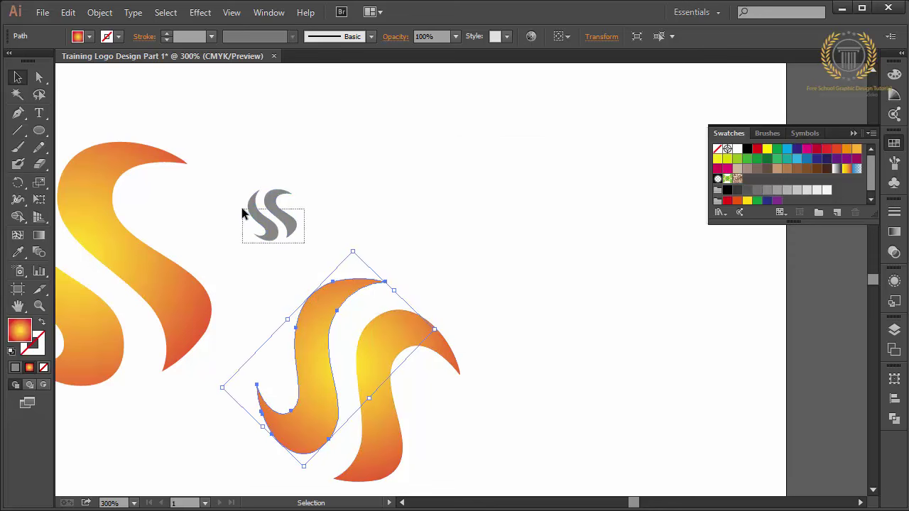
left_click_drag(305, 245, 242, 189)
left_click_drag(284, 222, 345, 218)
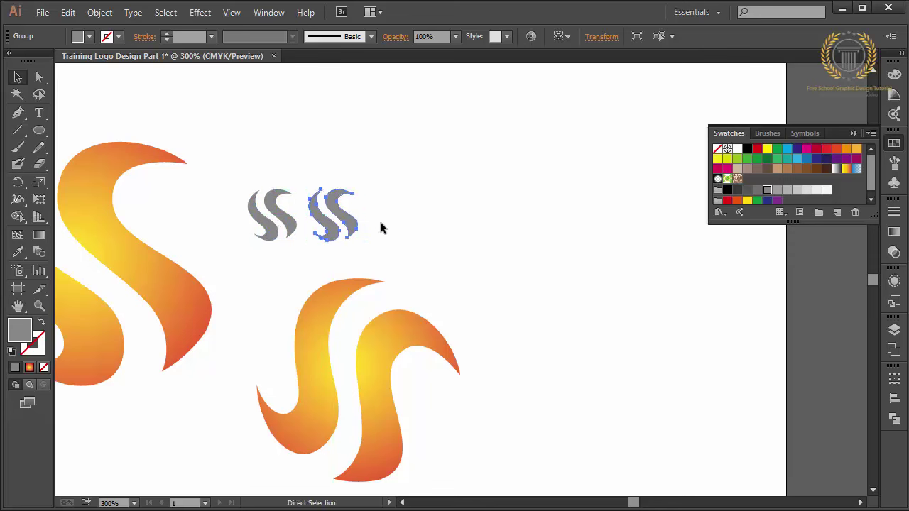
Repeat the duplicate with Ctrl+D to make eight grey S shapes, group the row, and move it down-right.
key("ctrl+d")
key("ctrl+d")
key("ctrl+d")
key("ctrl+d")
key("ctrl+d")
key("ctrl+d")
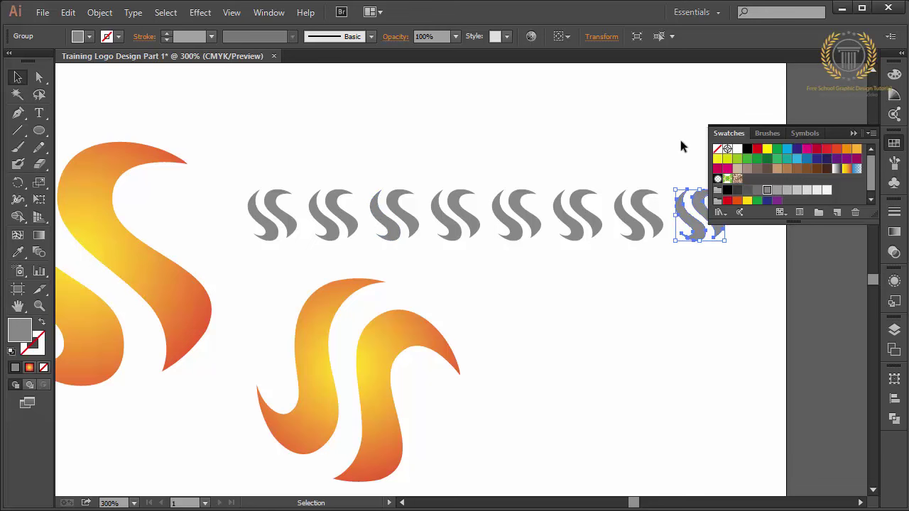
left_click(854, 132)
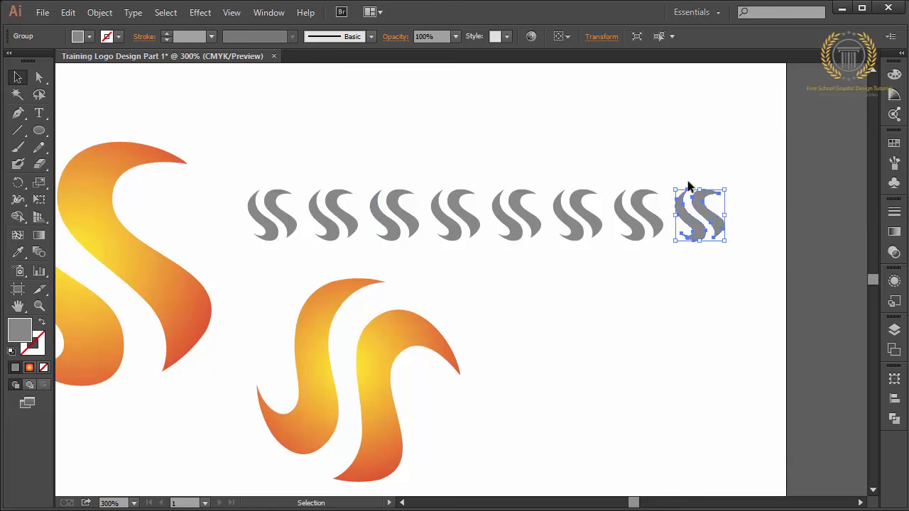
left_click_drag(764, 153, 226, 255)
right_click(331, 220)
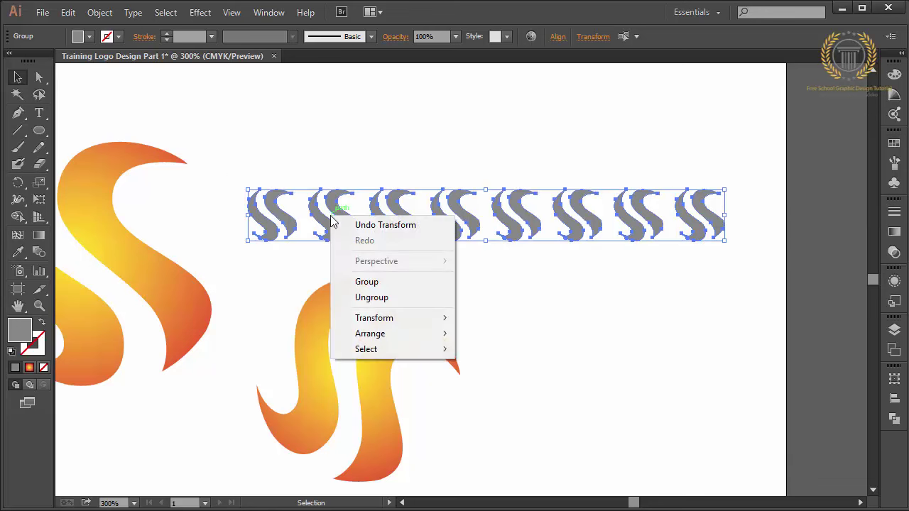
left_click(381, 284)
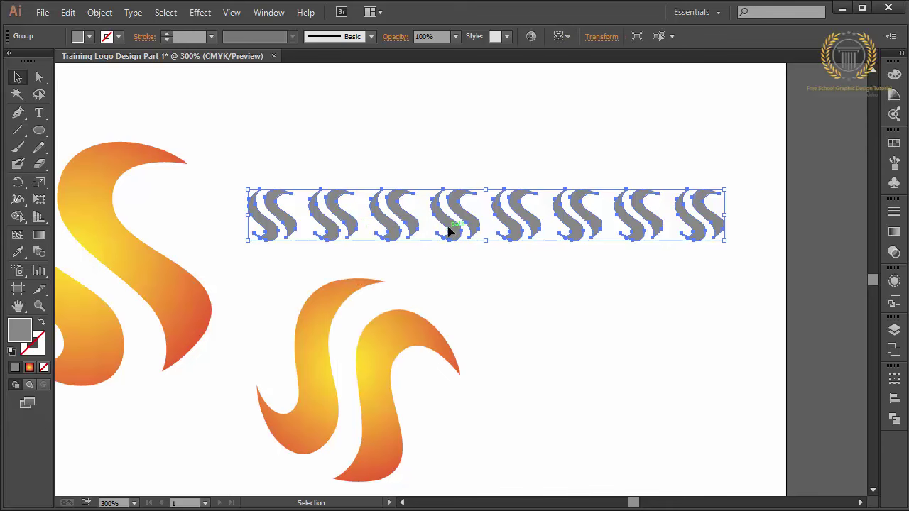
left_click_drag(461, 239, 553, 308)
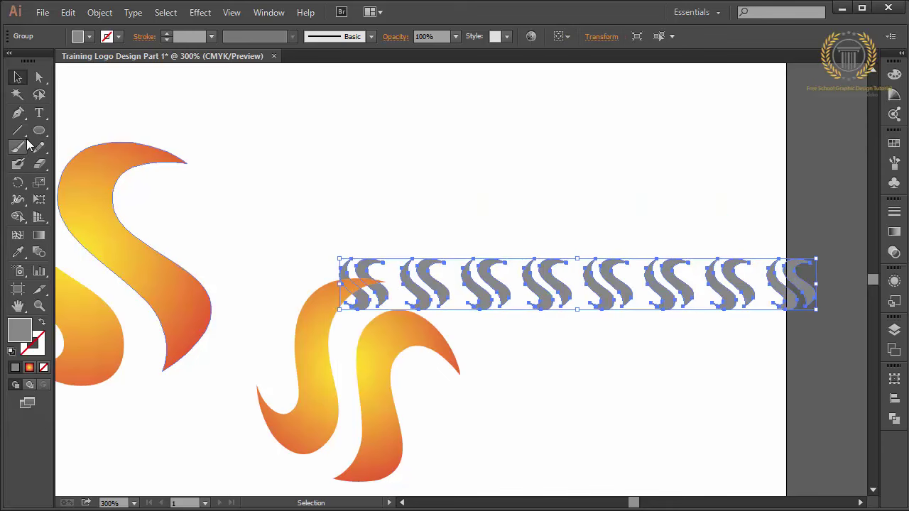
Draw a closed half-circle path with the Pen tool, undoing the stray points.
left_click(19, 112)
left_click(272, 184)
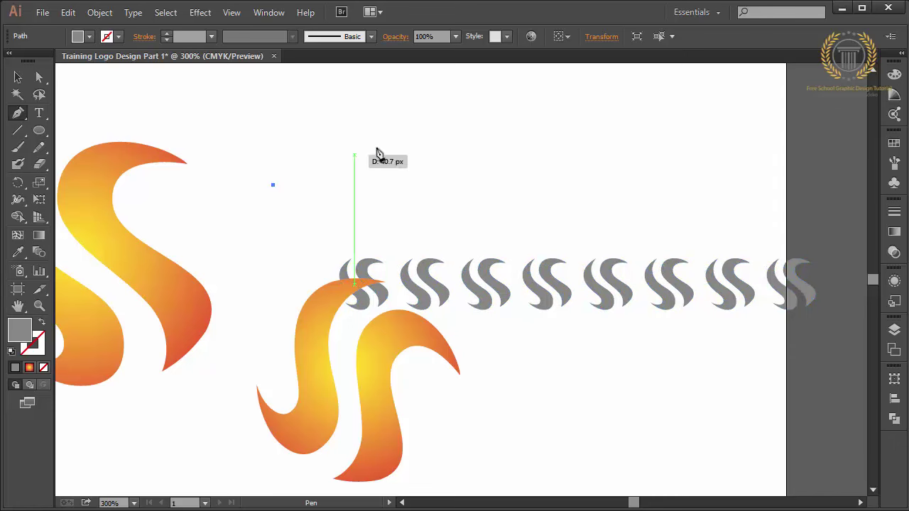
left_click_drag(406, 147, 520, 189)
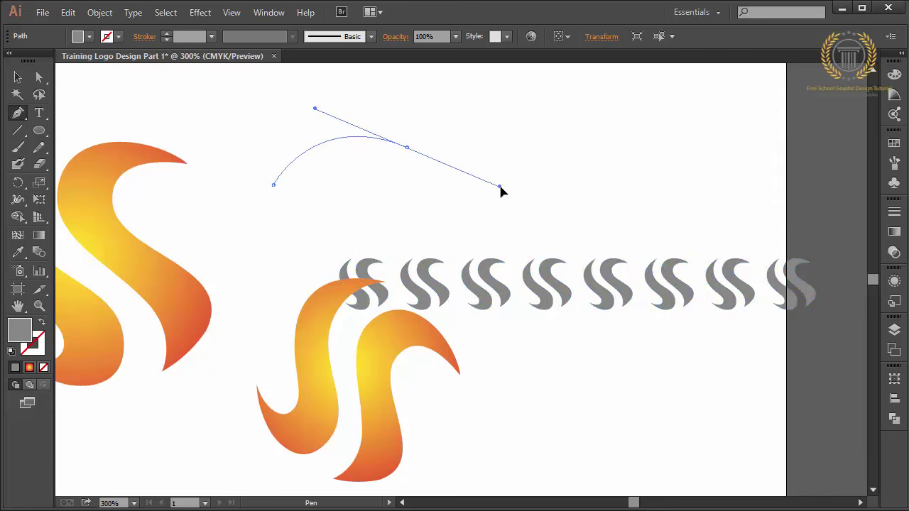
mouse_move(649, 113)
left_mouse_down()
mouse_move(722, 164)
mouse_move(731, 196)
left_mouse_up()
scroll(731, 197, "down", 5)
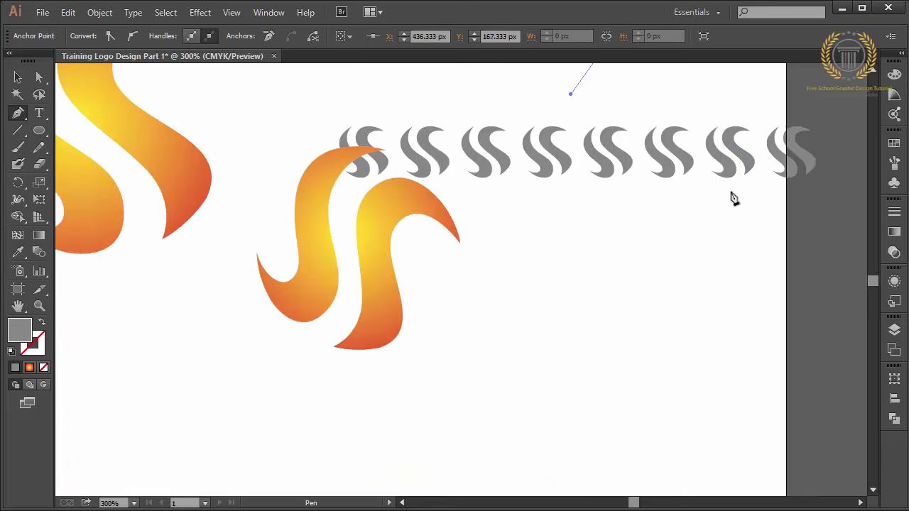
scroll(731, 197, "up", 2)
scroll(732, 198, "up", 1)
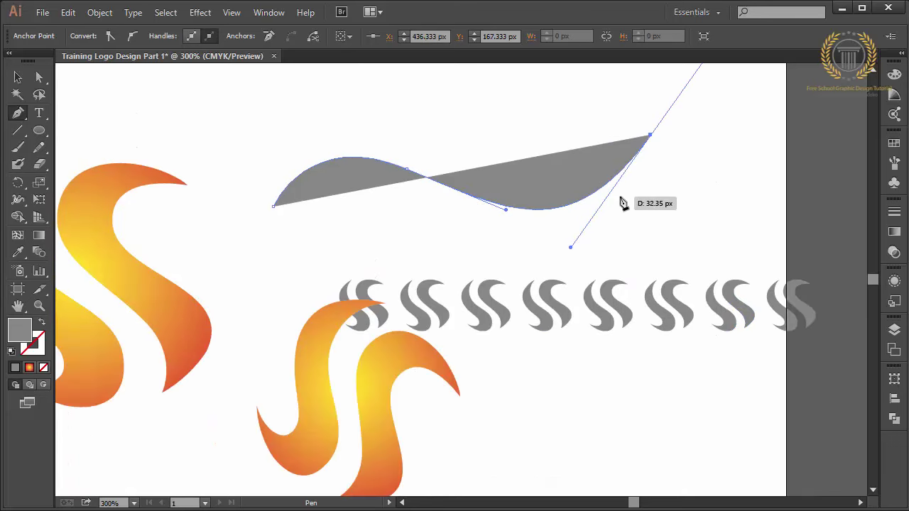
key("ctrl+z")
key("ctrl+z")
key("ctrl+z")
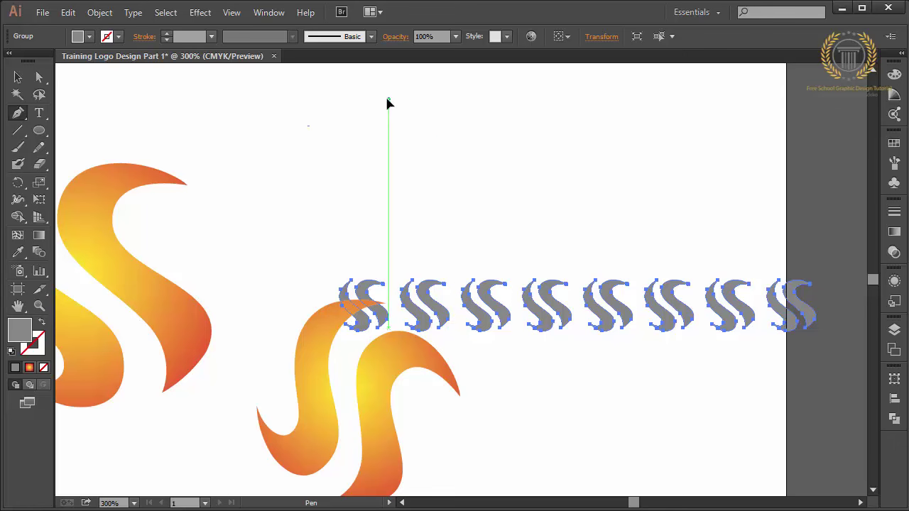
mouse_move(388, 99)
left_mouse_down()
mouse_move(313, 153)
mouse_move(250, 234)
mouse_move(245, 228)
left_mouse_up()
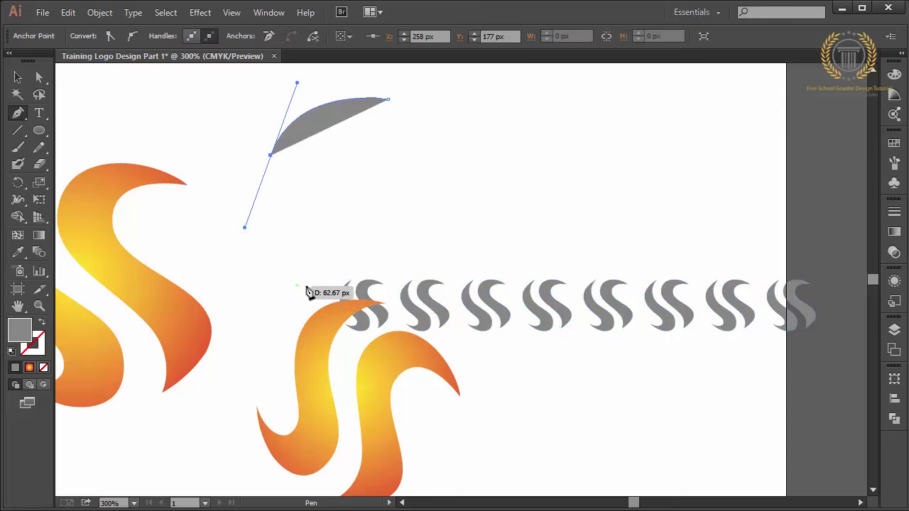
left_click(531, 330)
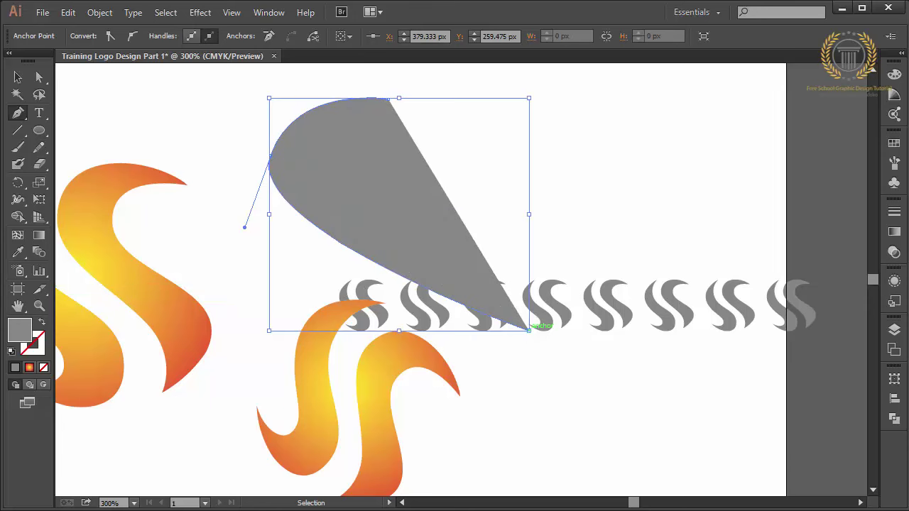
key("ctrl+z")
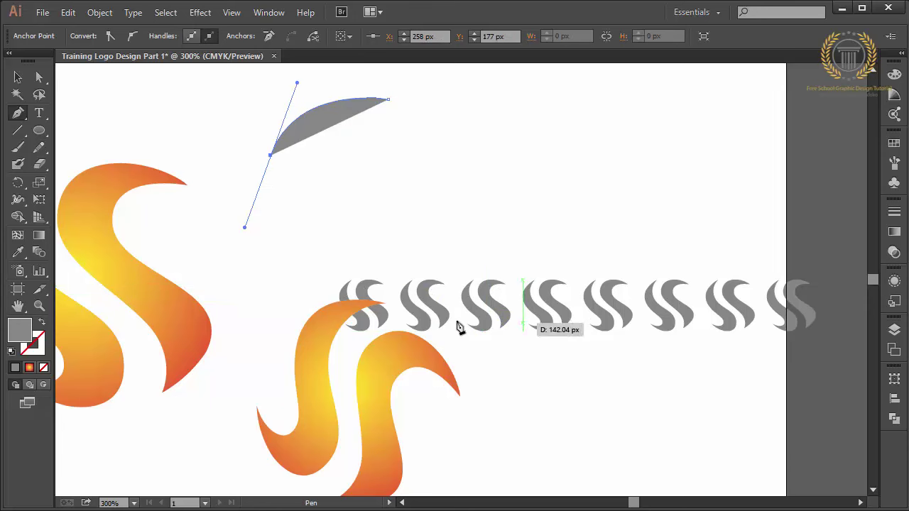
left_click(287, 276)
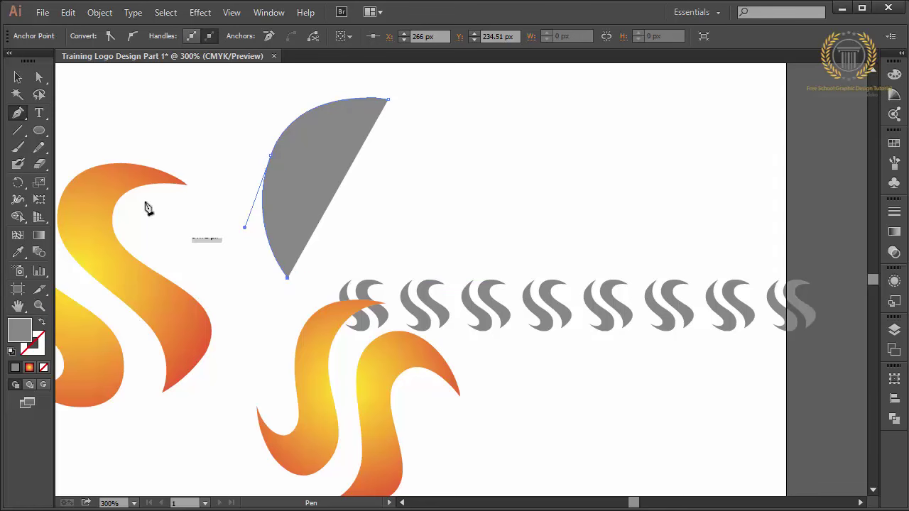
Reshape the half-circle's curved side with the Direct Selection tool.
left_click(39, 76)
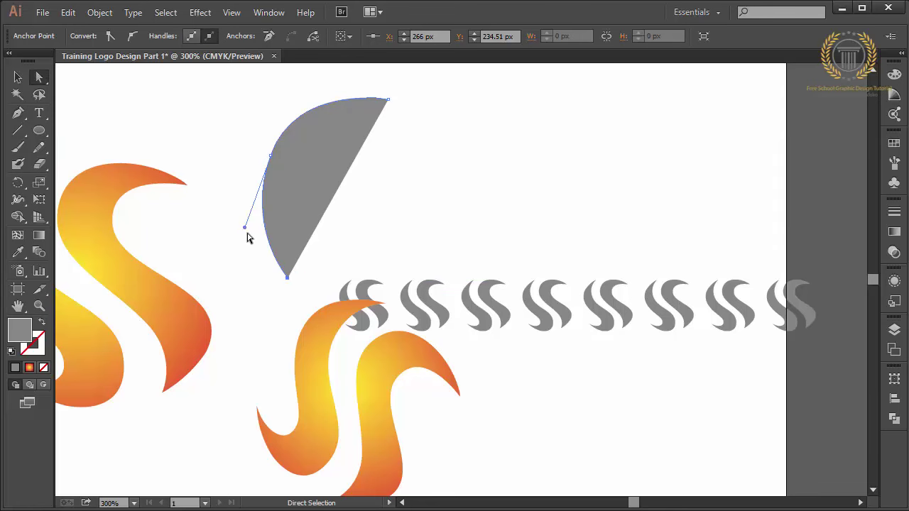
mouse_move(245, 227)
left_mouse_down()
mouse_move(235, 216)
mouse_move(234, 234)
mouse_move(235, 225)
left_mouse_up()
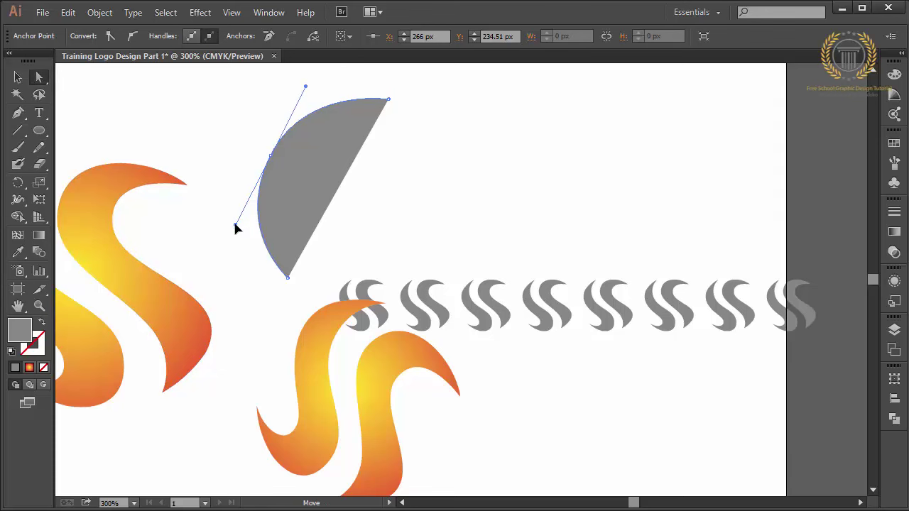
right_click(218, 221)
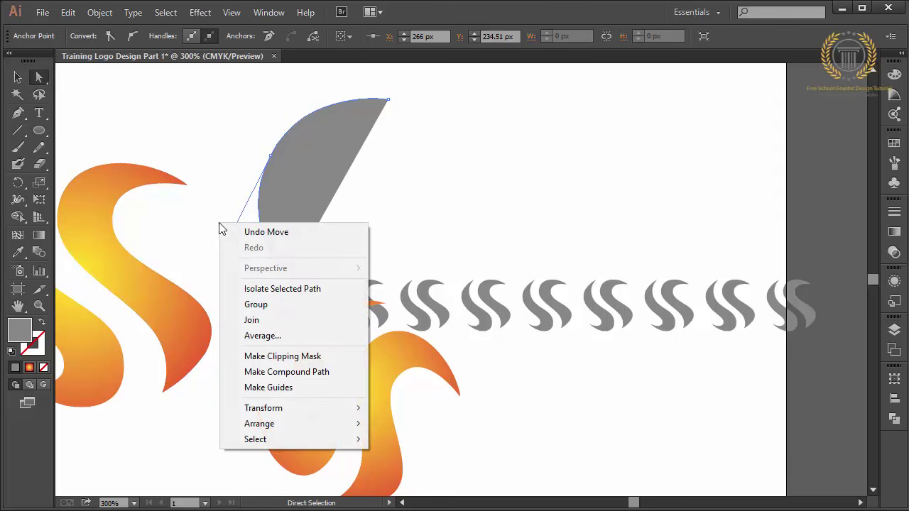
left_click(212, 221)
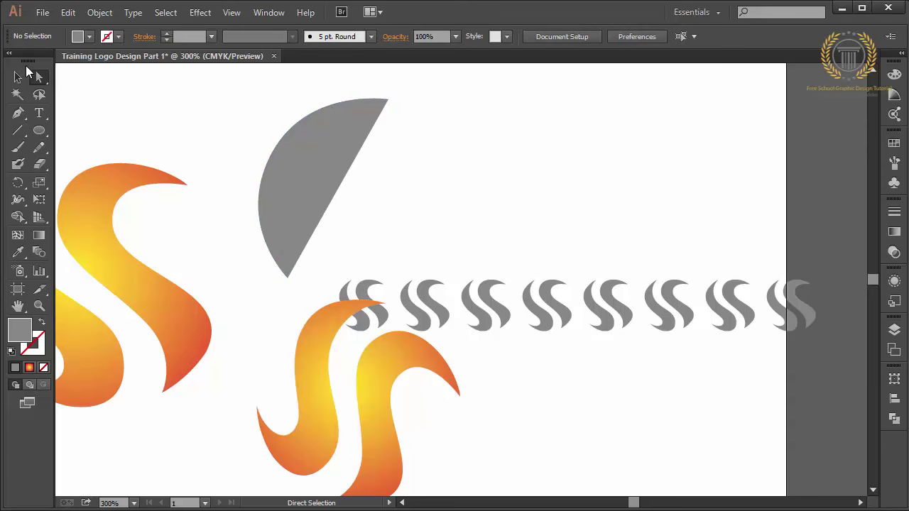
Swap the half-circle's fill and stroke and apply the S art brush to form an arc of S shapes.
left_click(16, 80)
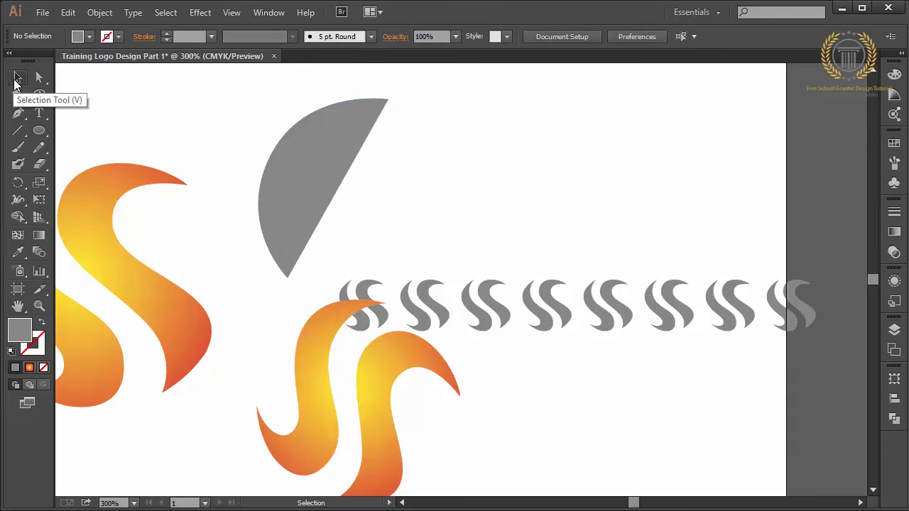
left_click_drag(203, 95, 376, 189)
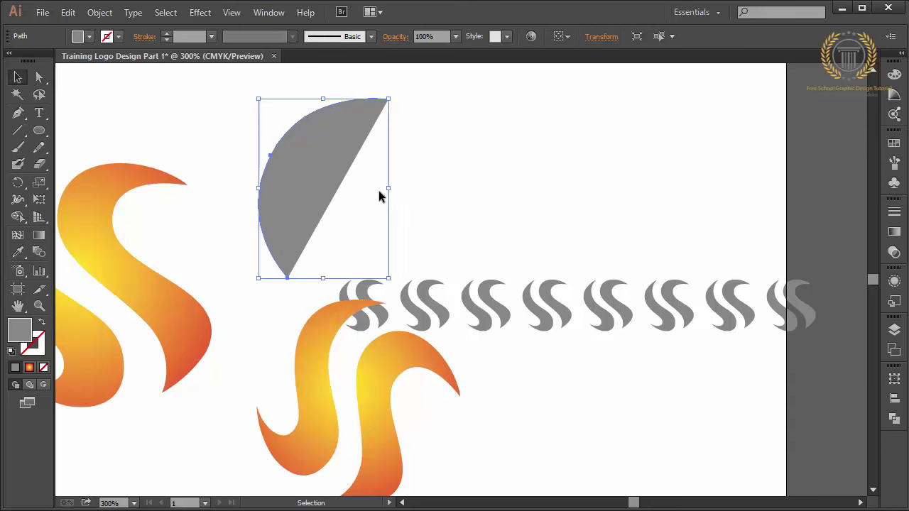
left_click(42, 323)
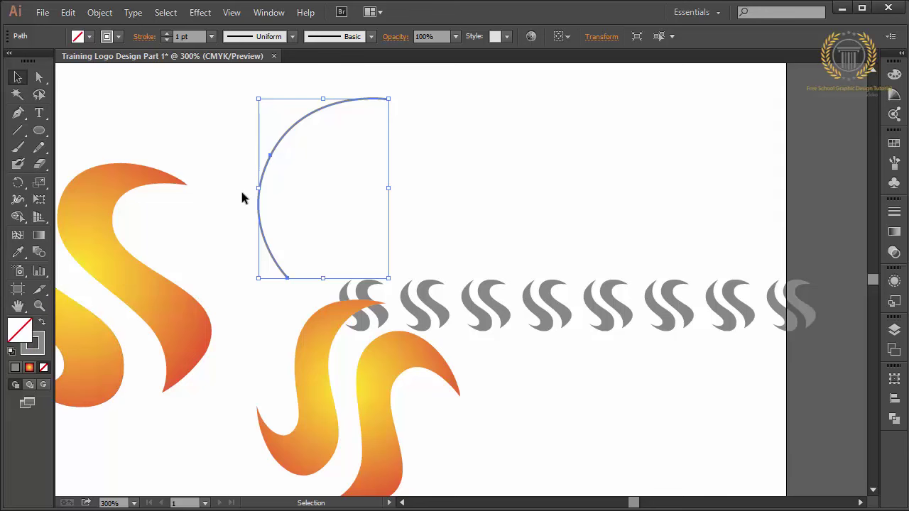
left_click(449, 203)
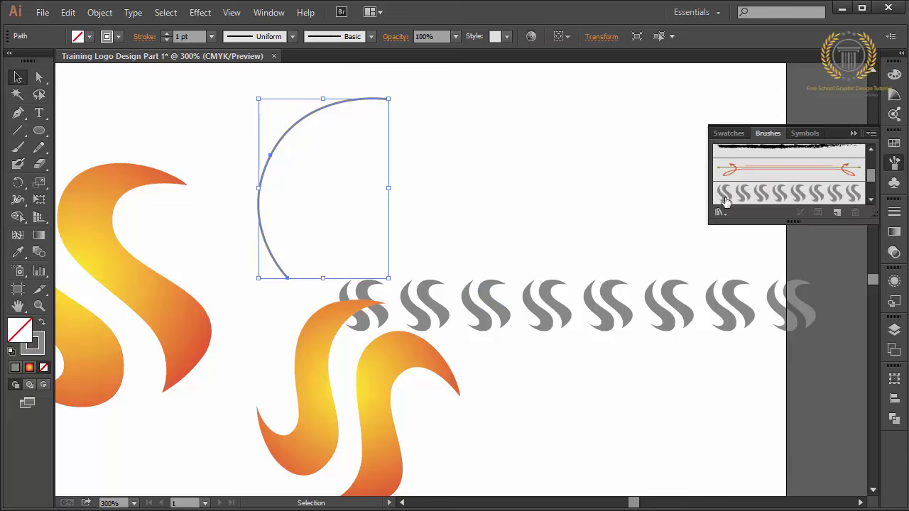
left_click(724, 200)
left_click(541, 176)
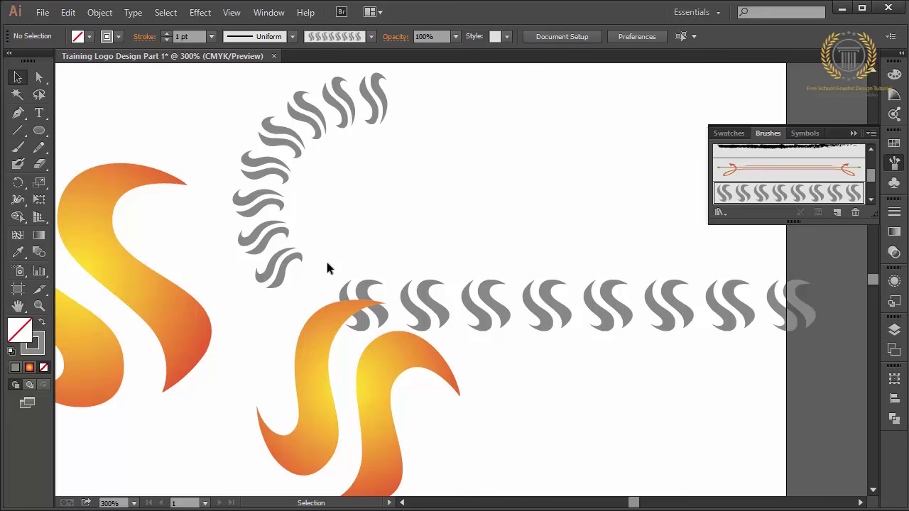
left_click(428, 306)
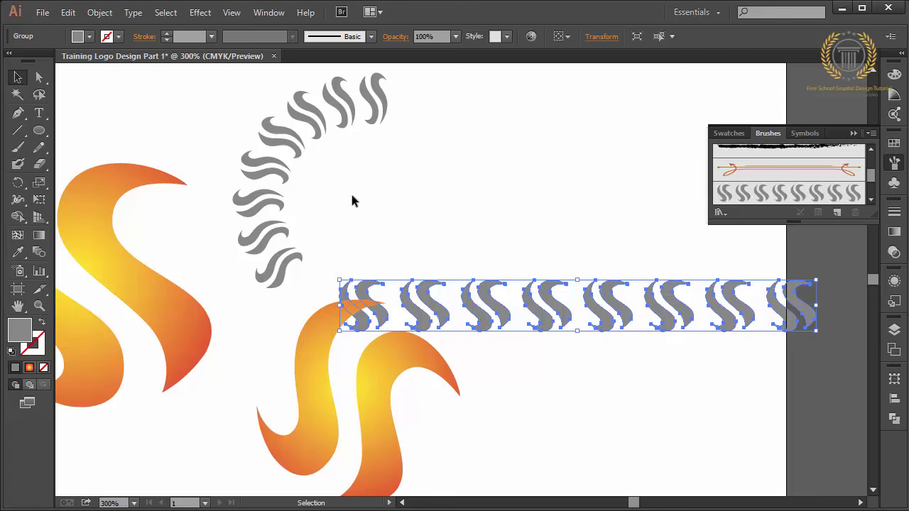
Expand the brushed S arc into editable shapes with Object > Expand Appearance.
left_click(279, 192)
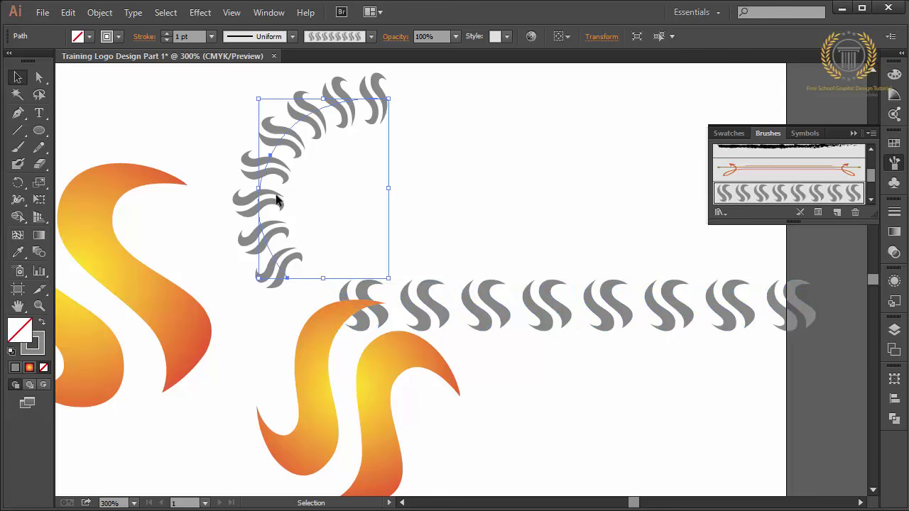
left_click(99, 13)
left_click(487, 107)
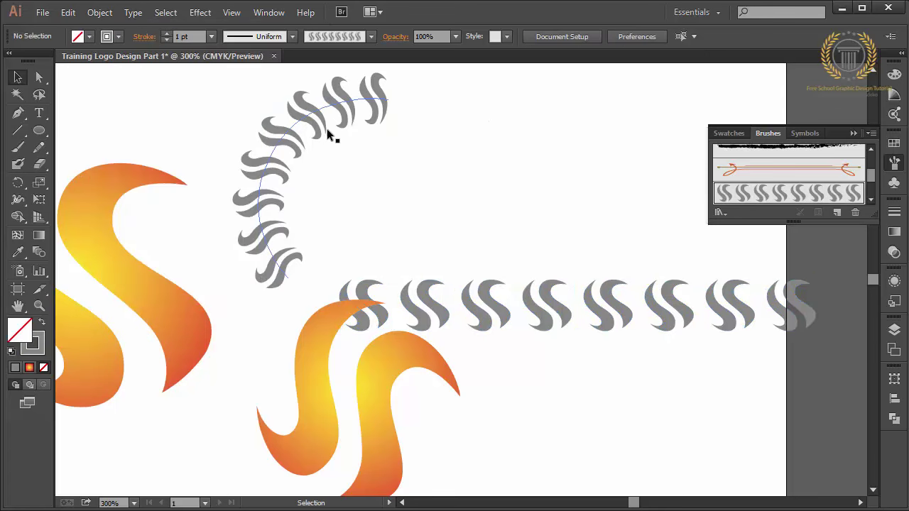
left_click(326, 131)
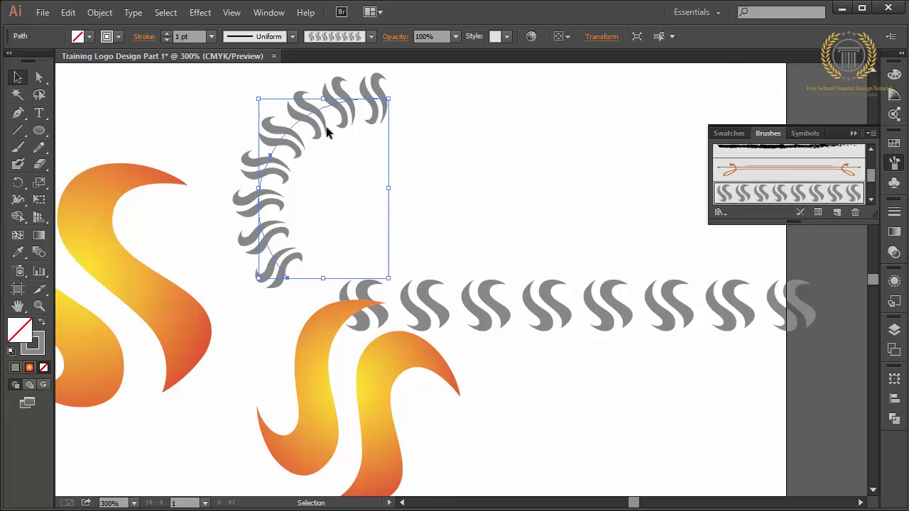
left_click(105, 16)
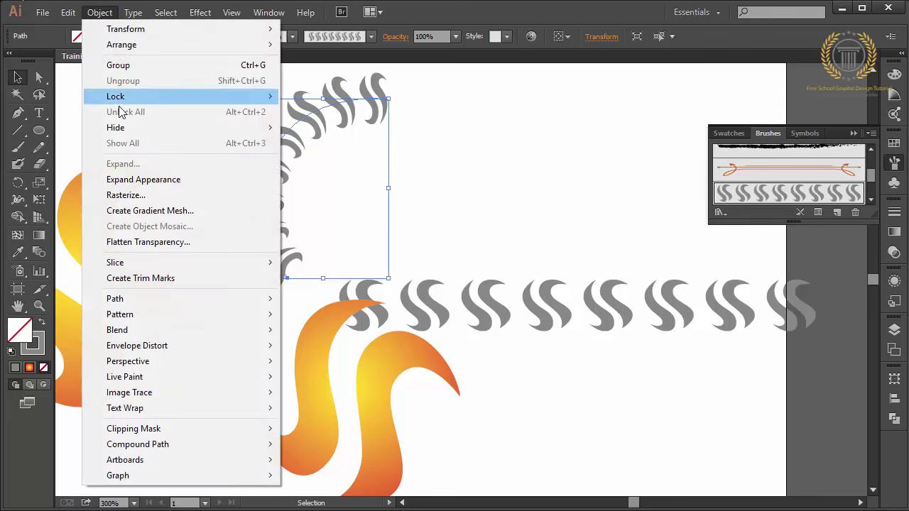
left_click(140, 179)
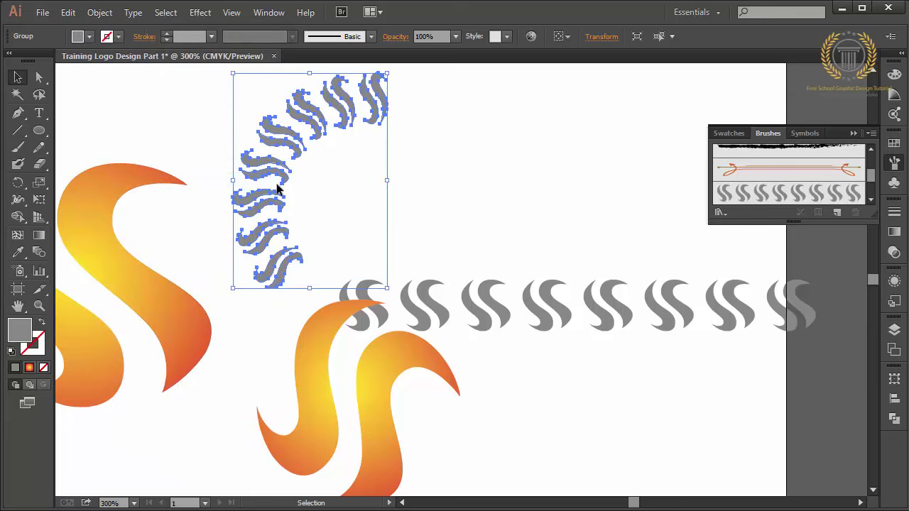
Scale the expanded S group down with a bounding-box handle.
left_click(309, 190)
left_click(268, 204)
left_click_drag(388, 182, 317, 181)
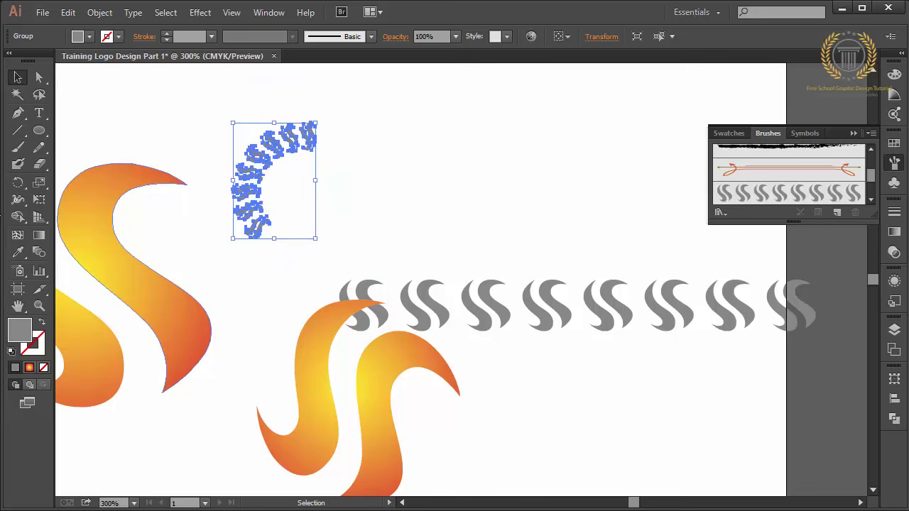
Try a 120° rotated copy of the arc with the Rotate tool, then undo it.
left_click(18, 185)
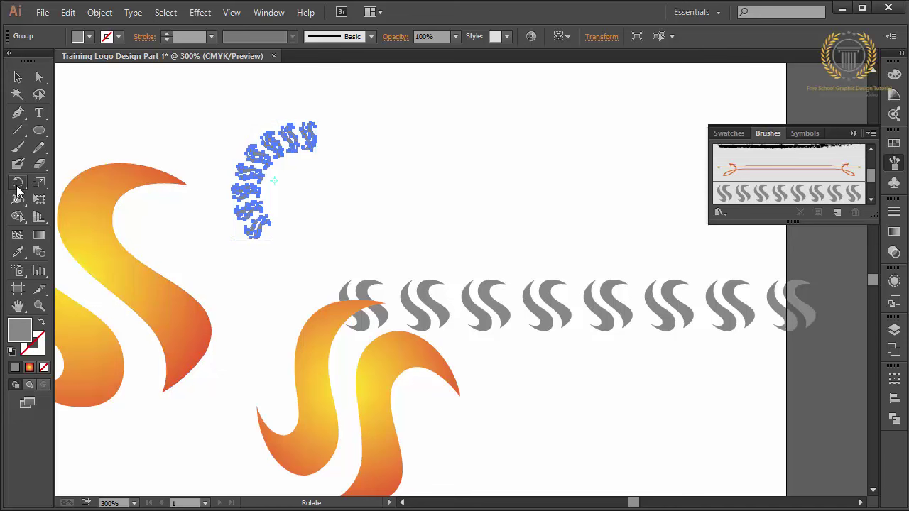
left_click(321, 216, "alt")
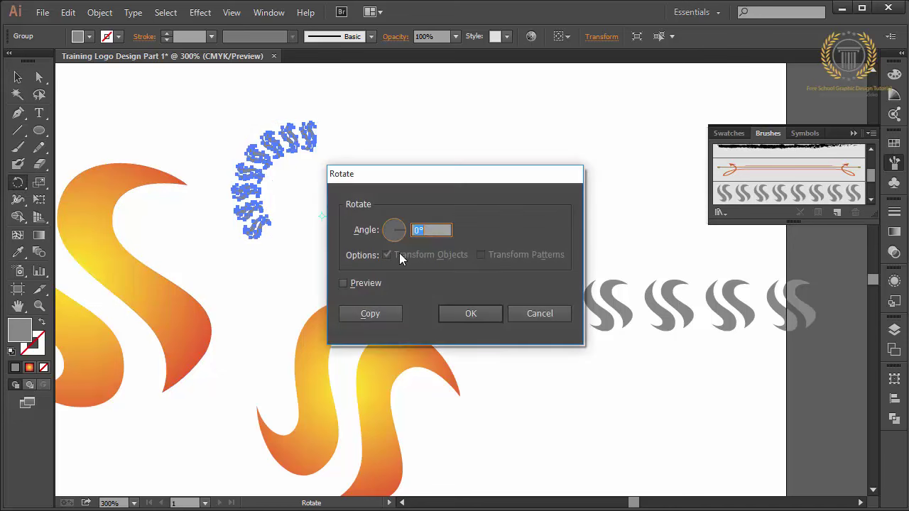
type("120")
key("Tab")
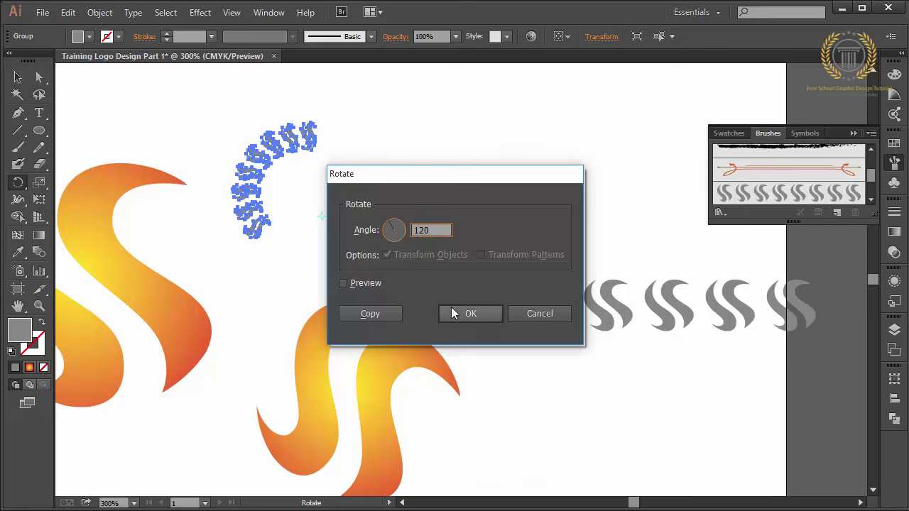
left_click(374, 314)
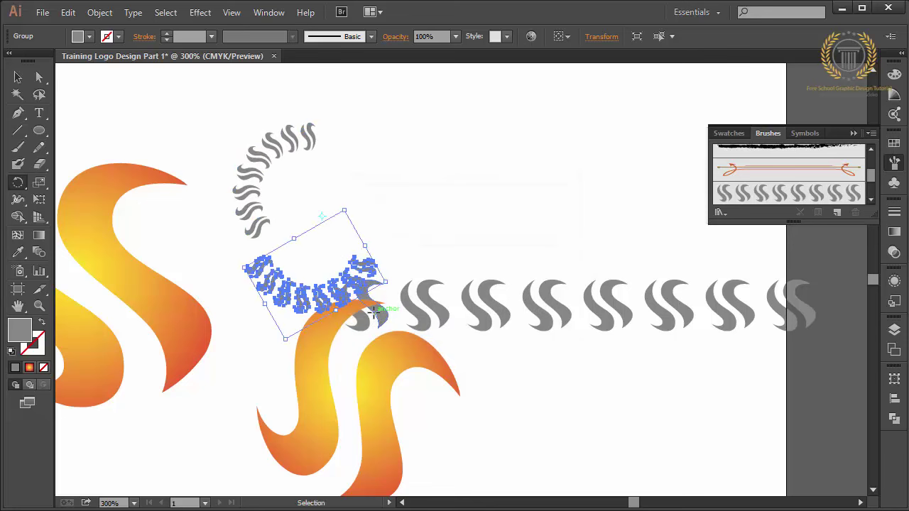
key("ctrl+d")
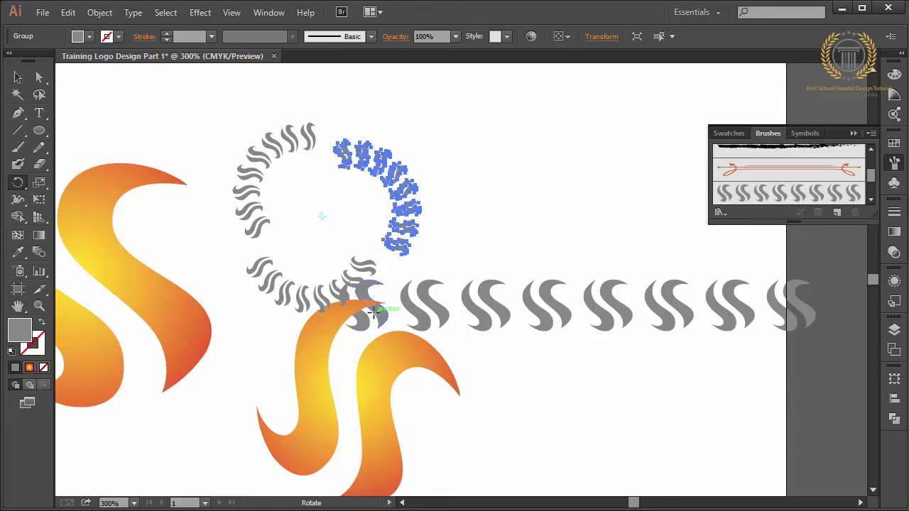
key("ctrl+z")
key("ctrl+z")
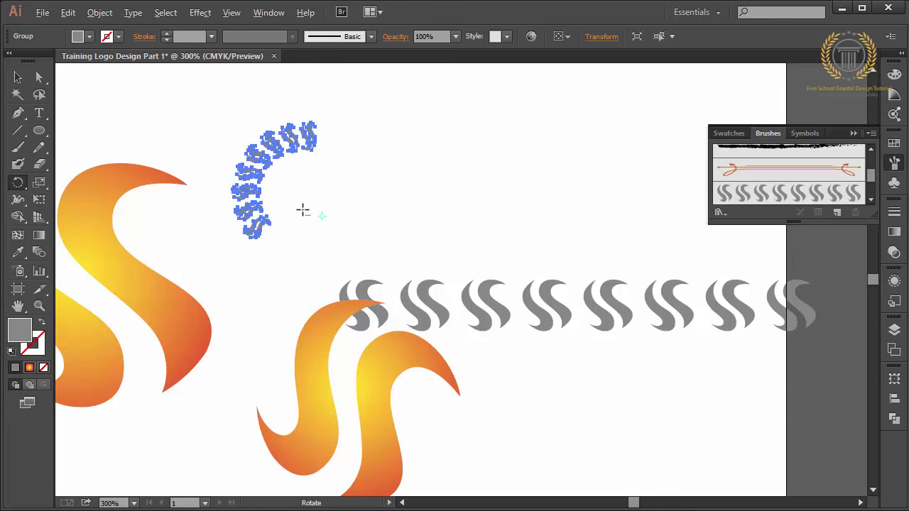
Retry rotated copies around other centre points with 0° and 12° angles, undoing each.
left_click(303, 210, "alt")
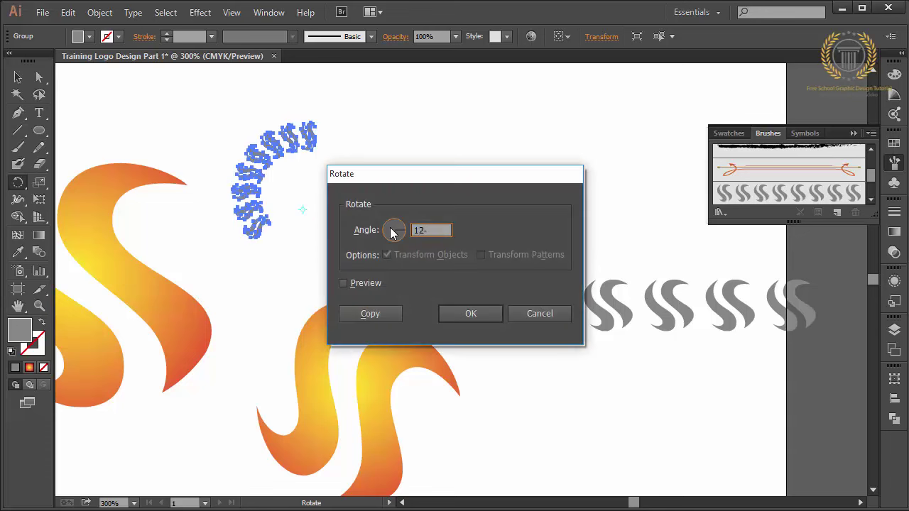
type("0")
left_click(376, 313)
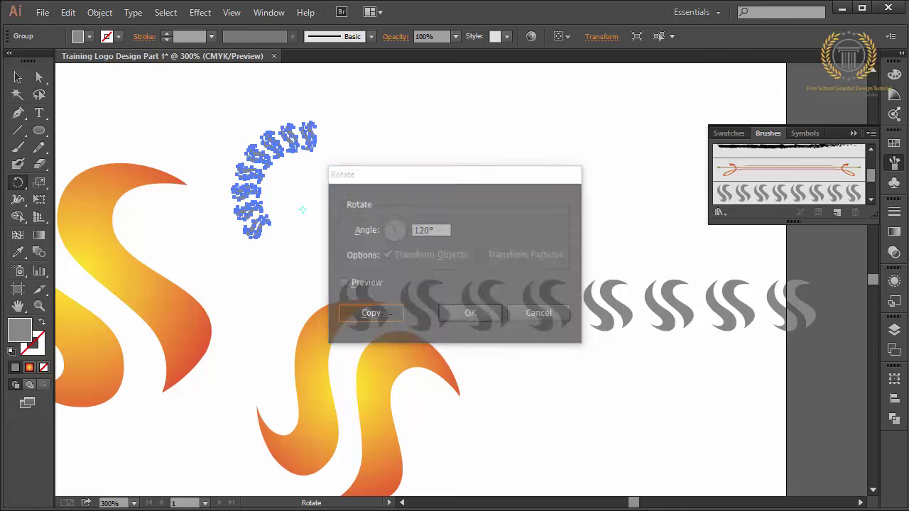
key("ctrl+z")
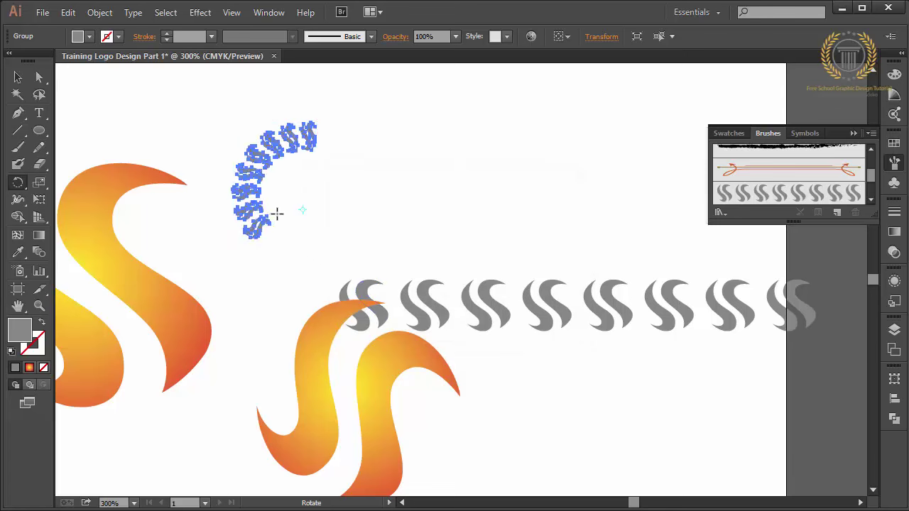
left_click(284, 214, "alt")
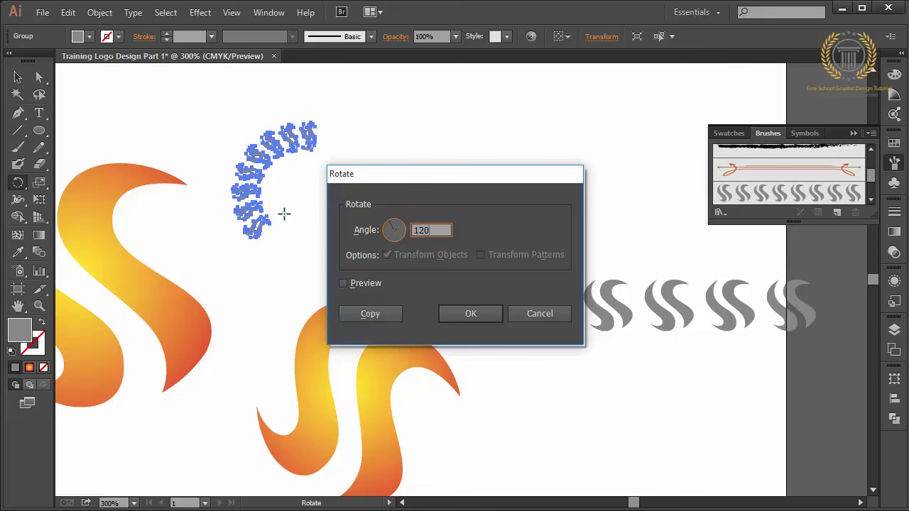
left_click(359, 313)
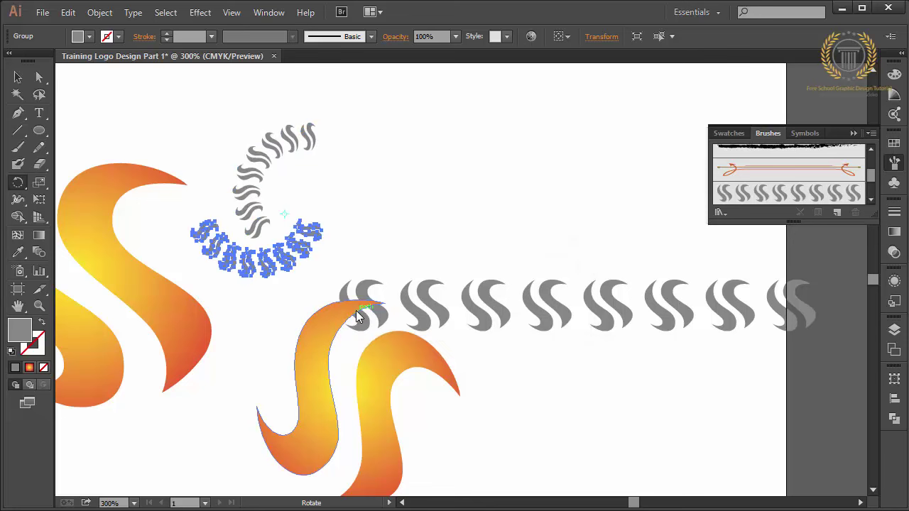
key("ctrl+z")
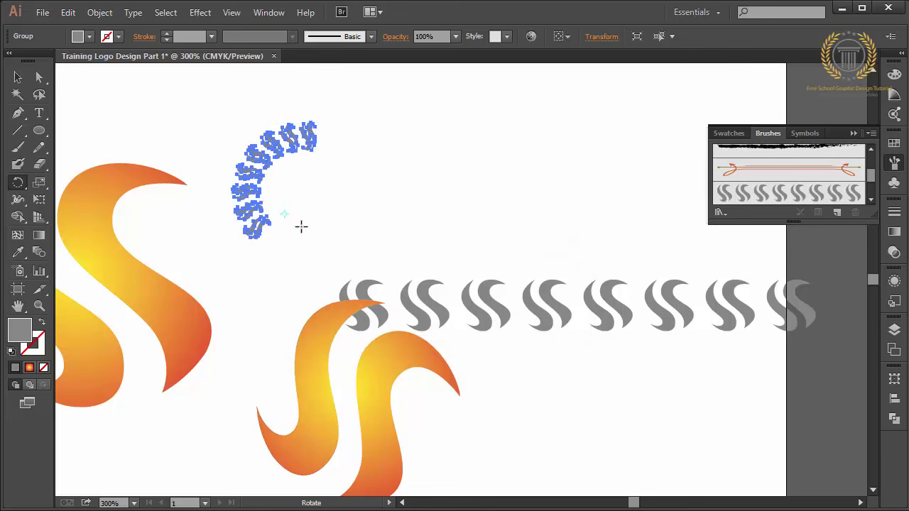
left_click(300, 227, "alt")
type("120")
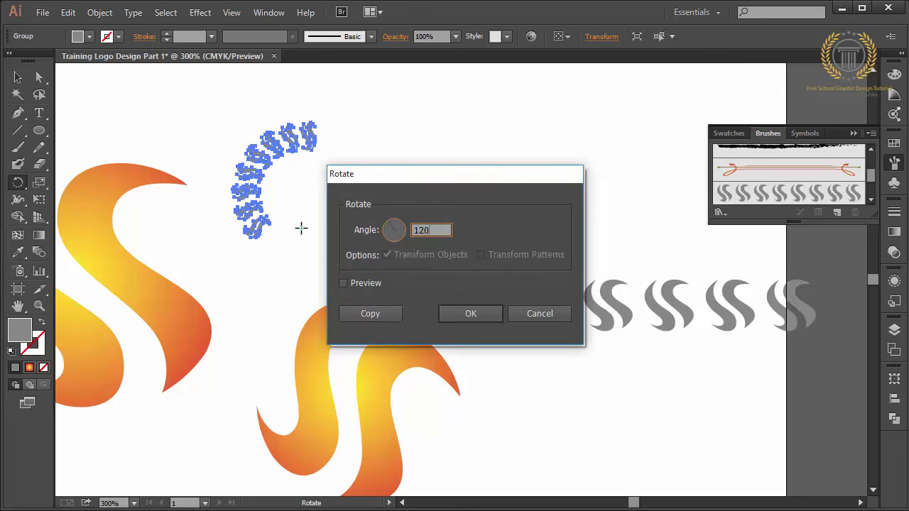
left_click(352, 313)
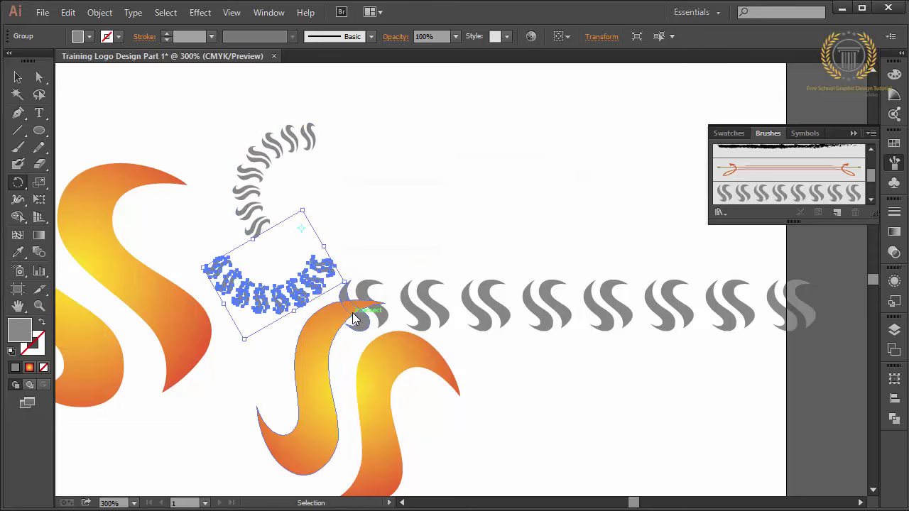
key("ctrl+d")
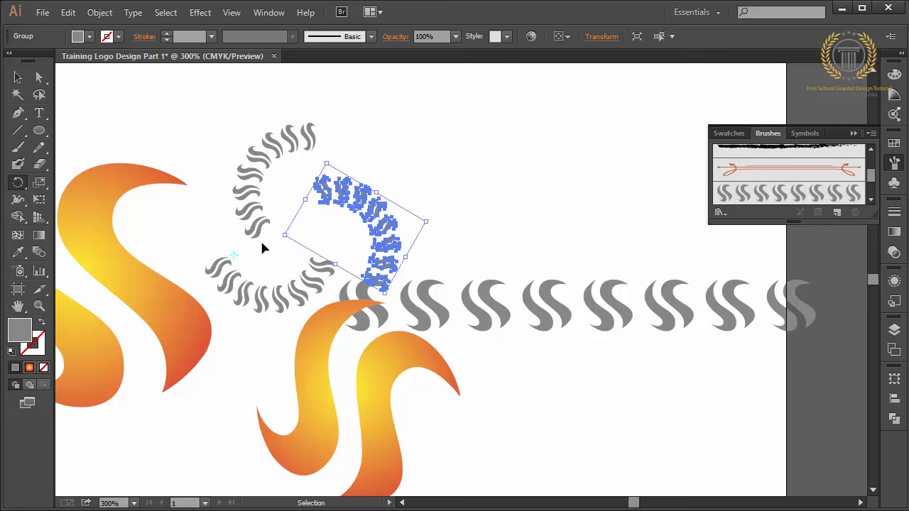
key("ctrl+z")
key("ctrl+z")
key("ctrl+z")
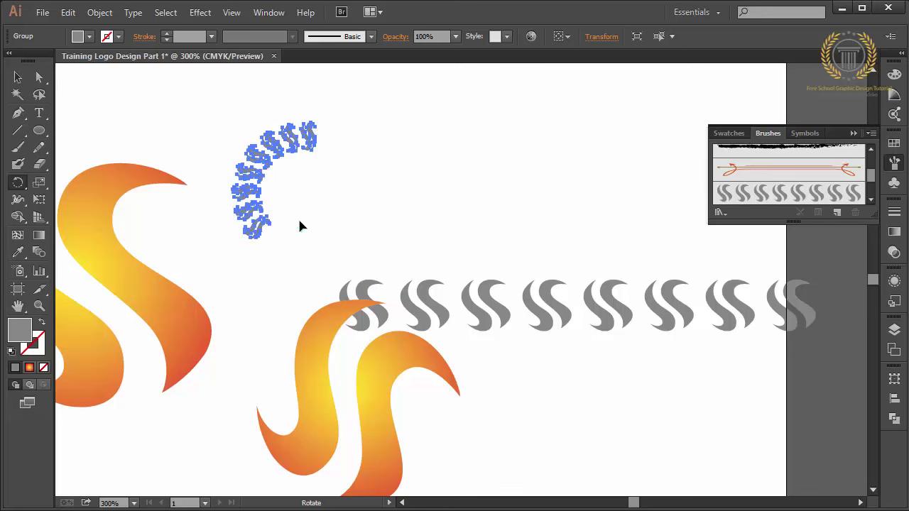
Make a 90° rotated copy around a centre beside the arc and repeat it twice.
left_click(301, 228)
left_click(303, 204, "alt")
type("90")
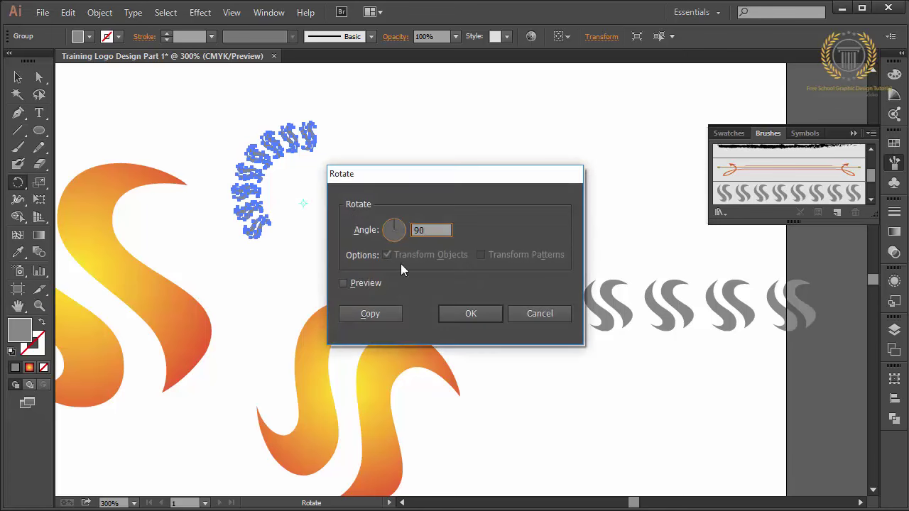
left_click(396, 308)
key("ctrl+z")
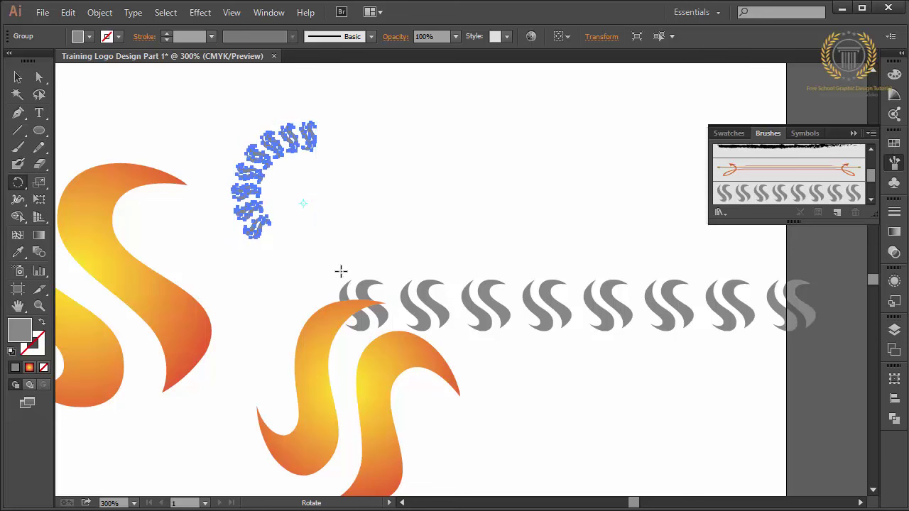
left_click(299, 219, "alt")
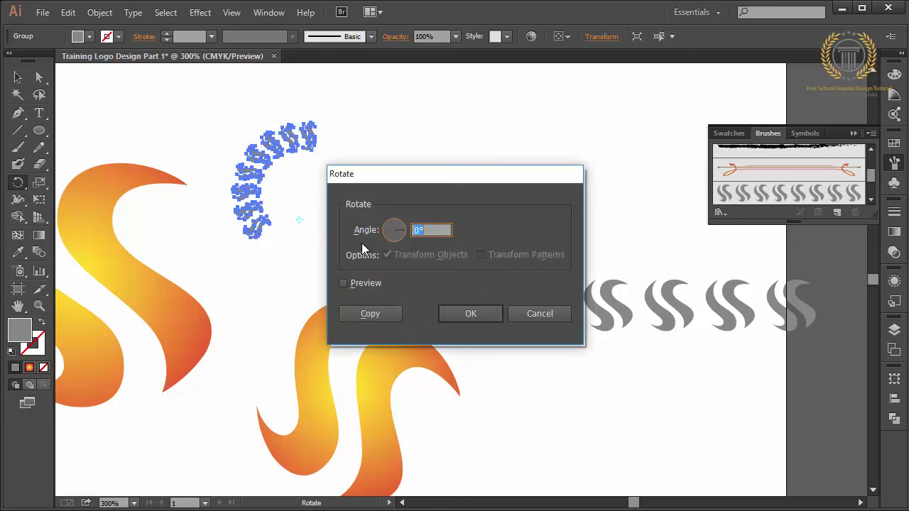
left_click(376, 313)
key("ctrl+d")
key("ctrl+d")
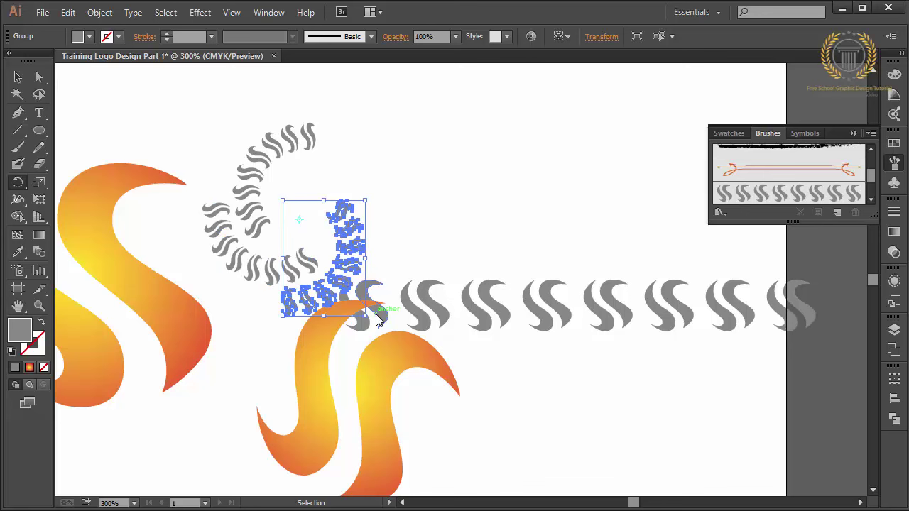
key("ctrl+d")
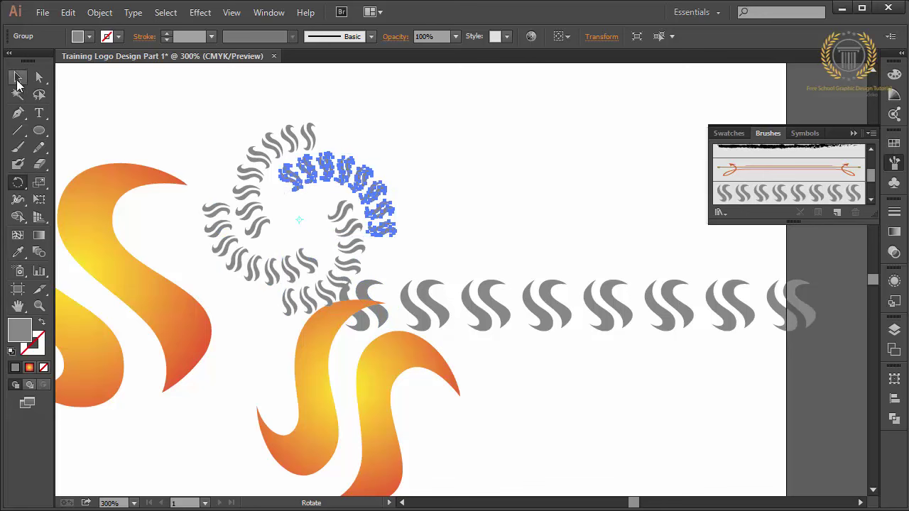
left_click(17, 79)
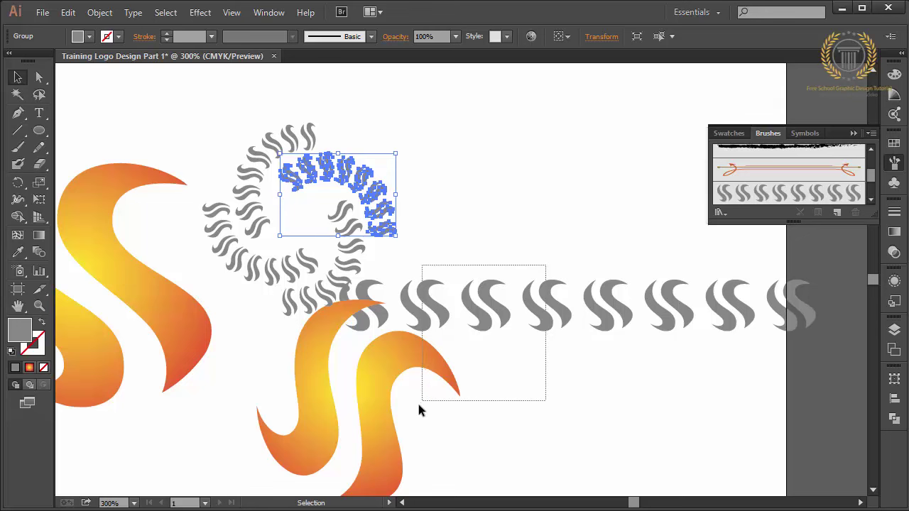
Delete the leftover S row, the orange flame shapes and the stray orange S.
left_click_drag(431, 386, 419, 406)
key("Delete")
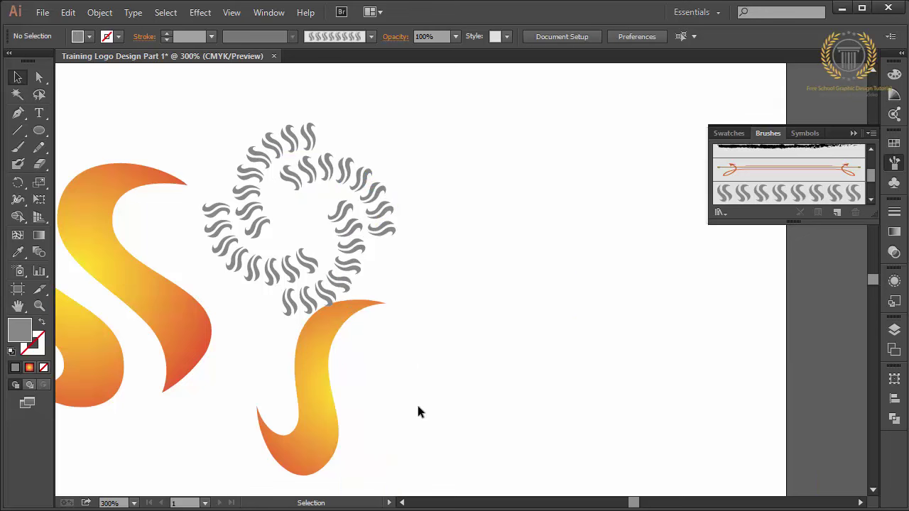
left_click(298, 393)
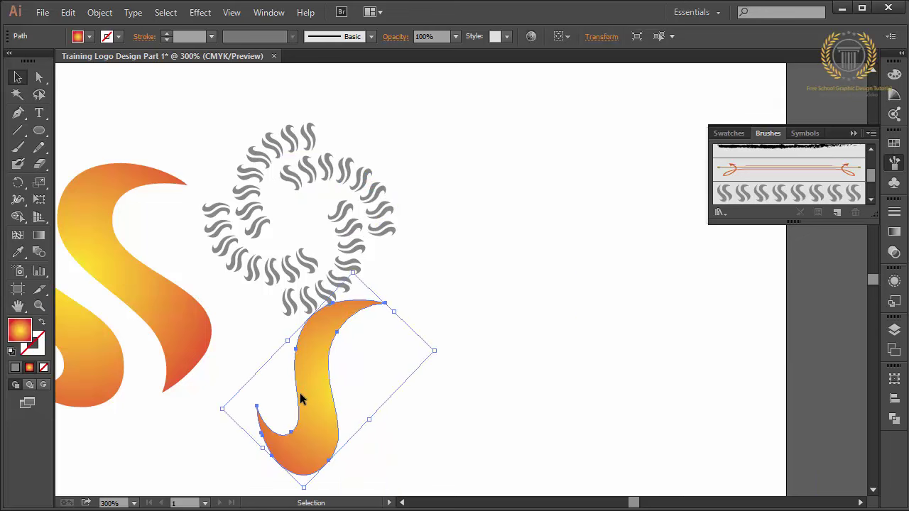
key("Delete")
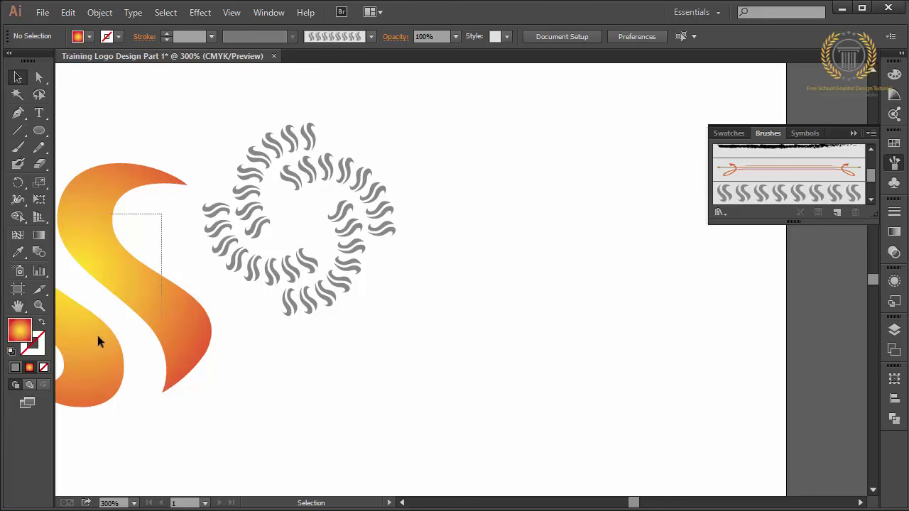
left_click(90, 370)
key("Delete")
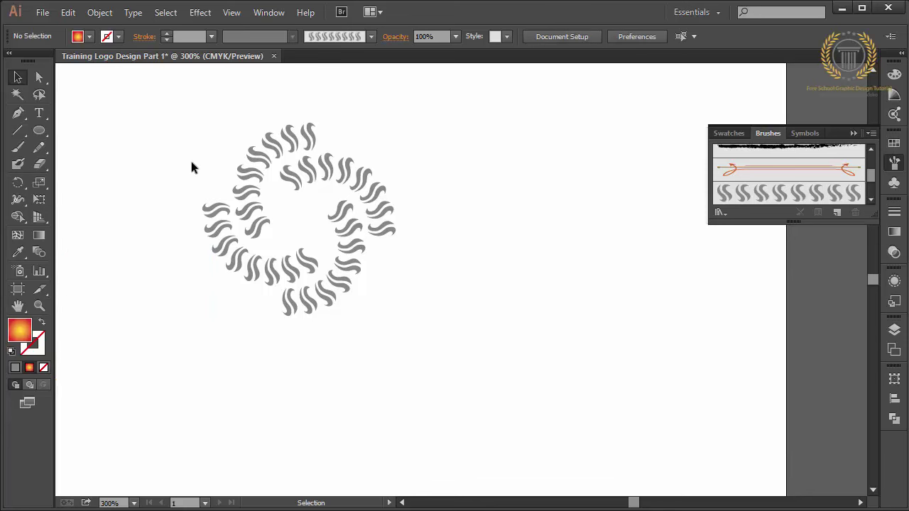
Move the ring of grey S shapes toward the middle of the page.
left_click_drag(277, 224, 442, 353)
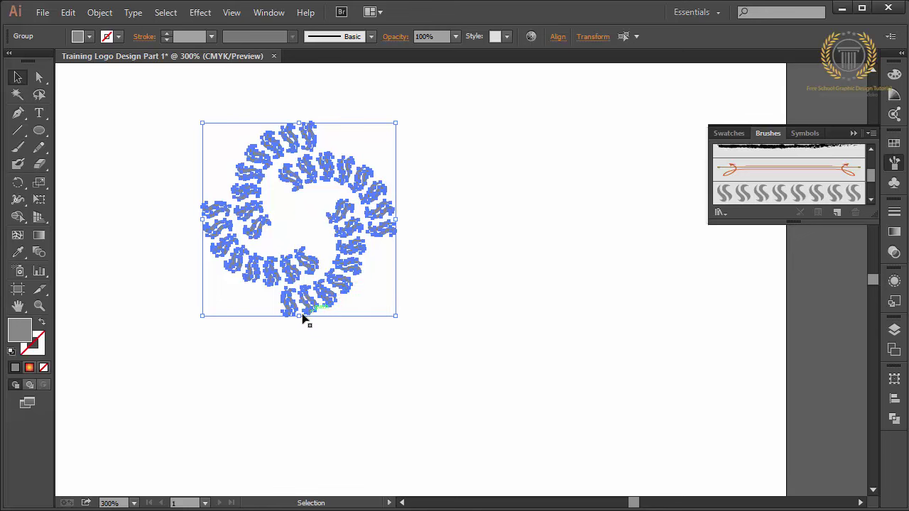
left_click_drag(330, 309, 417, 308)
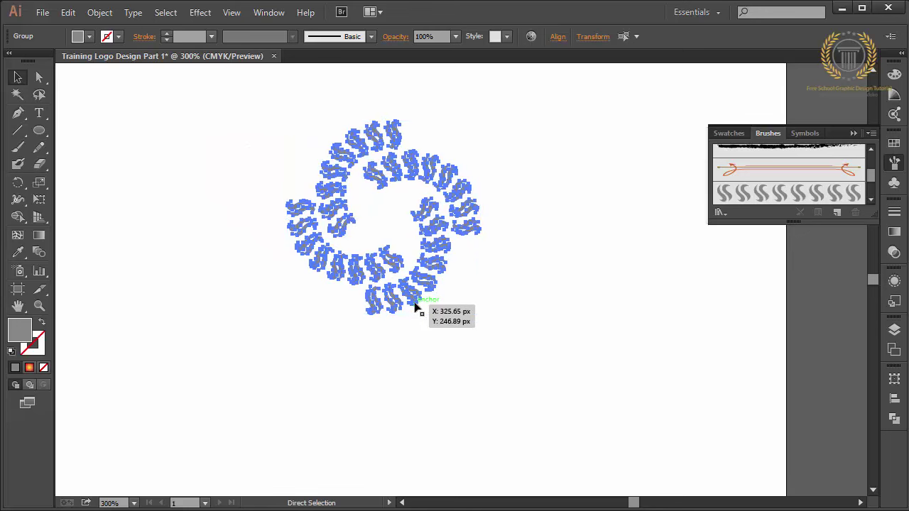
key("ctrl+0")
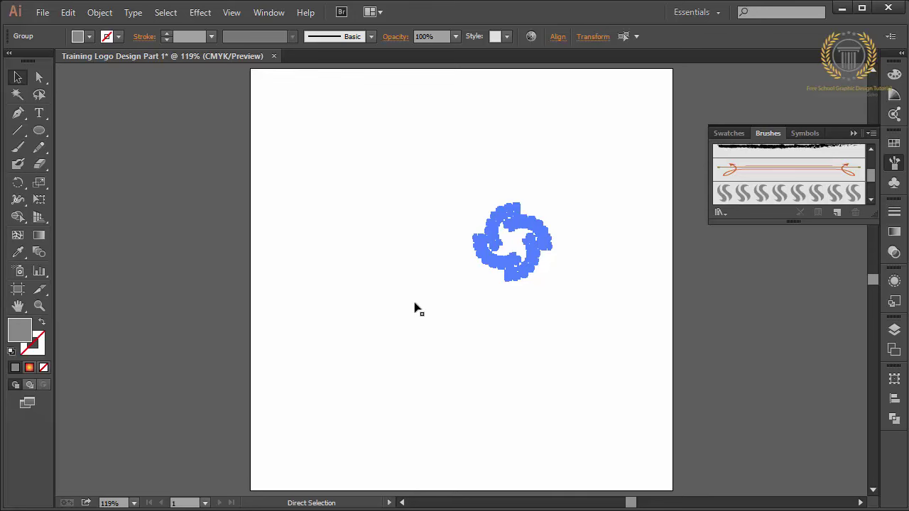
key("ctrl+plus")
key("ctrl+plus")
key("ctrl+plus")
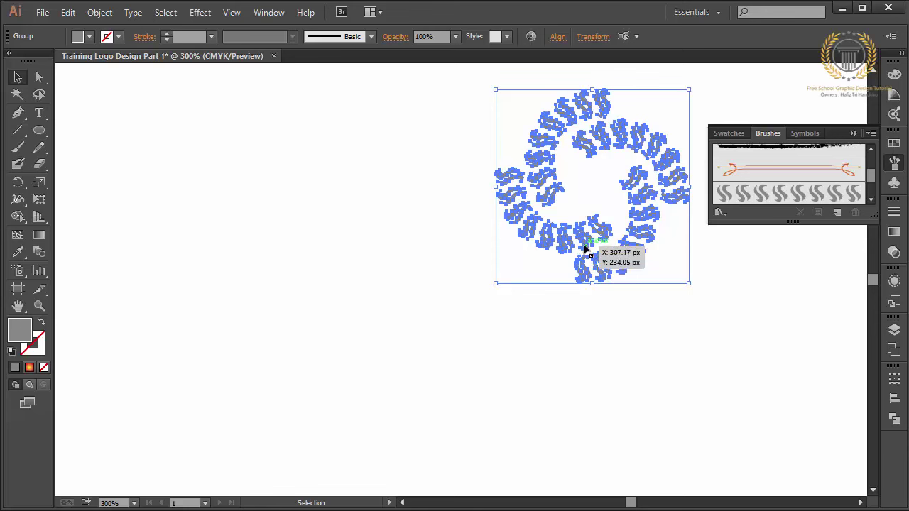
left_click_drag(582, 250, 416, 280)
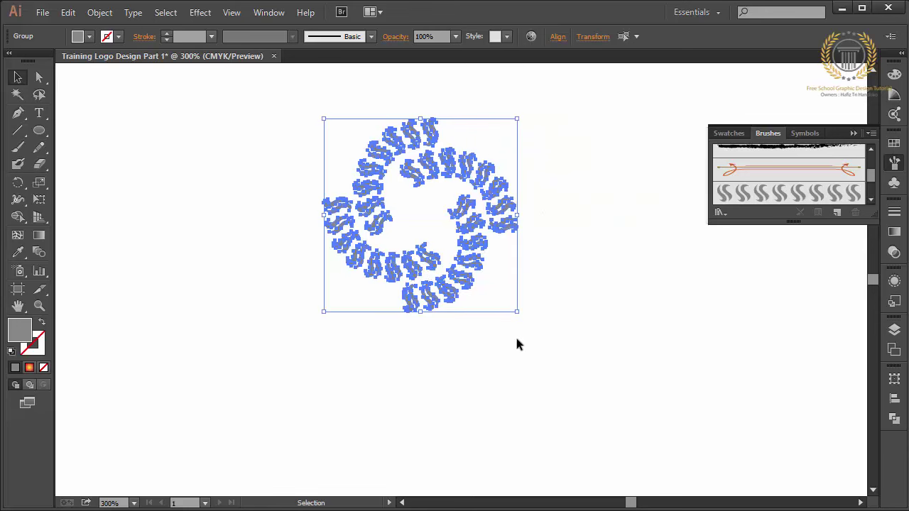
left_click(337, 302)
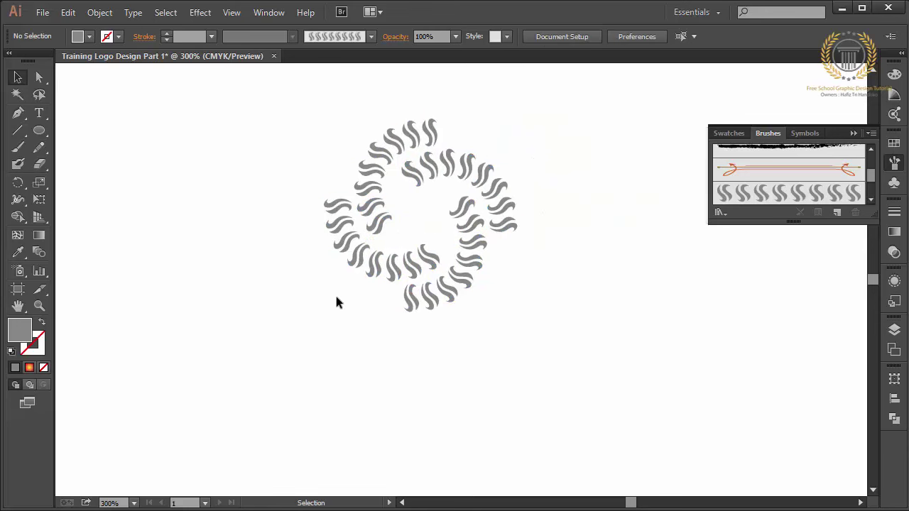
Add the caption 'Training Logo Design Part One' below the ring and scale it down.
left_click(40, 115)
left_click(335, 380)
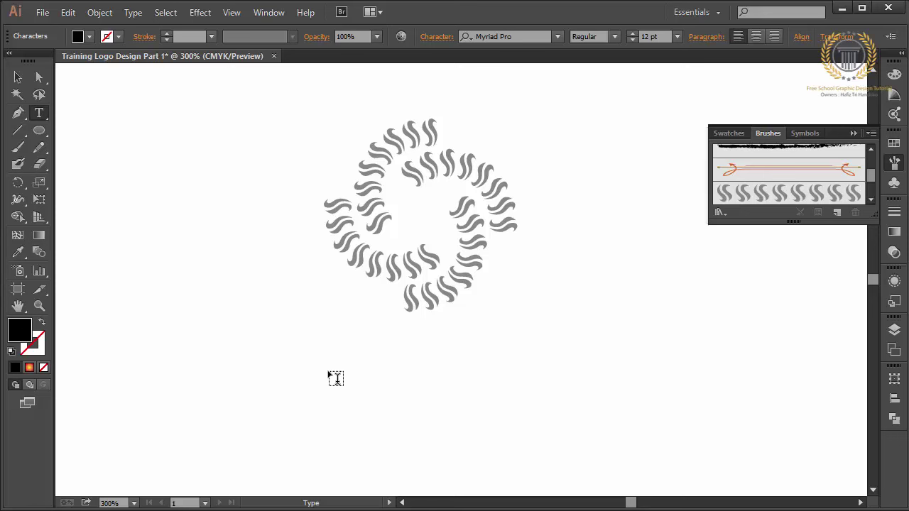
type("Y")
type("Training")
type("Logo")
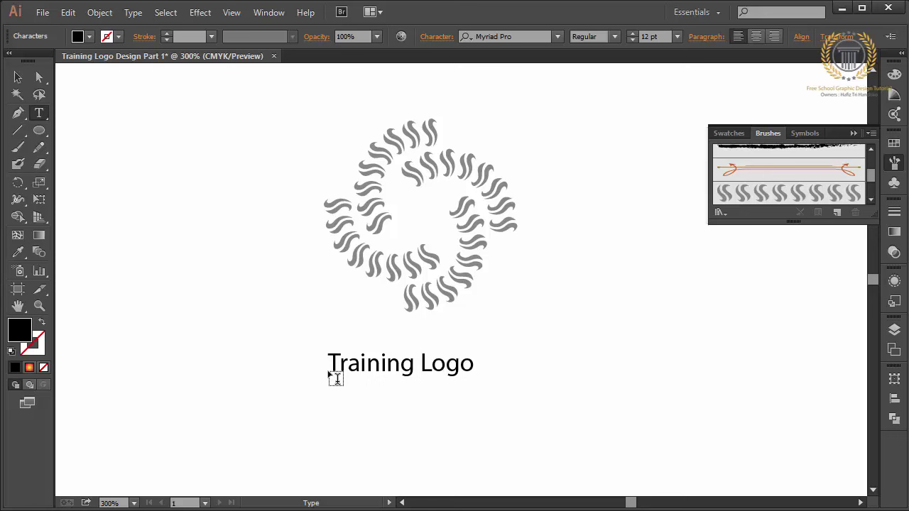
type(" Design")
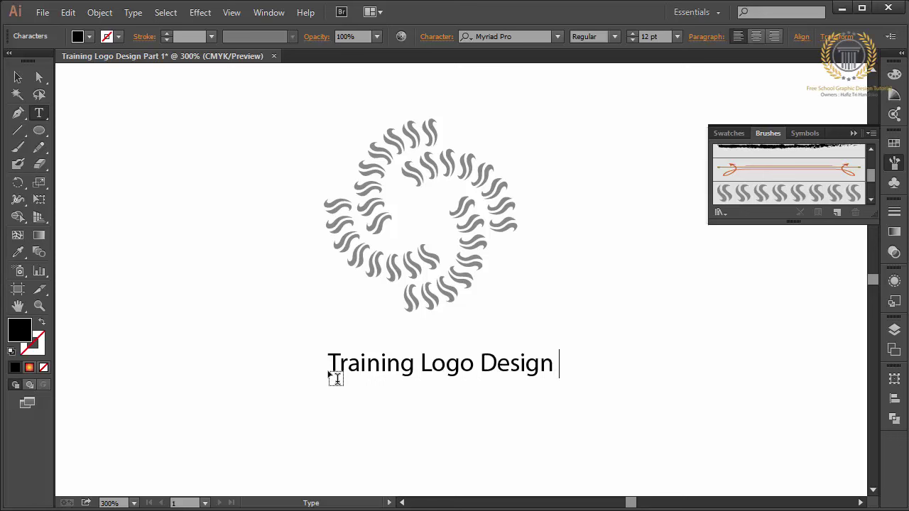
type("Part One")
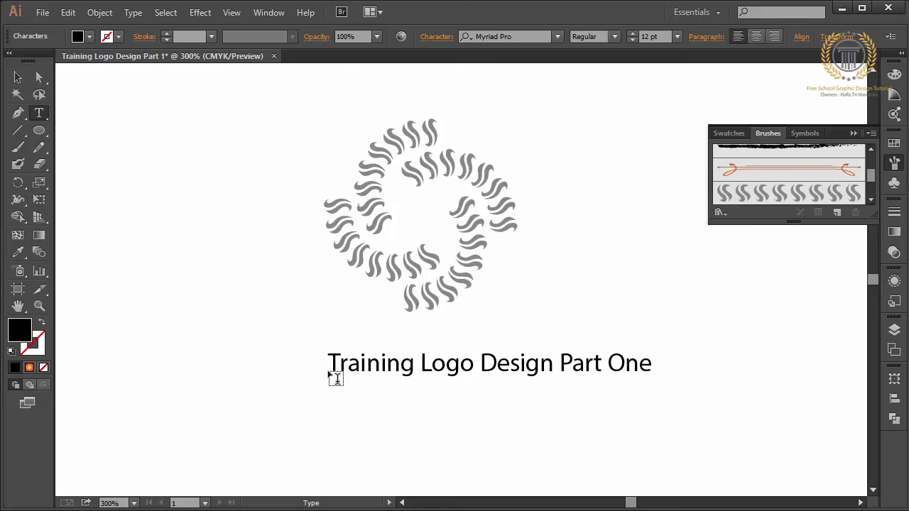
key("Escape")
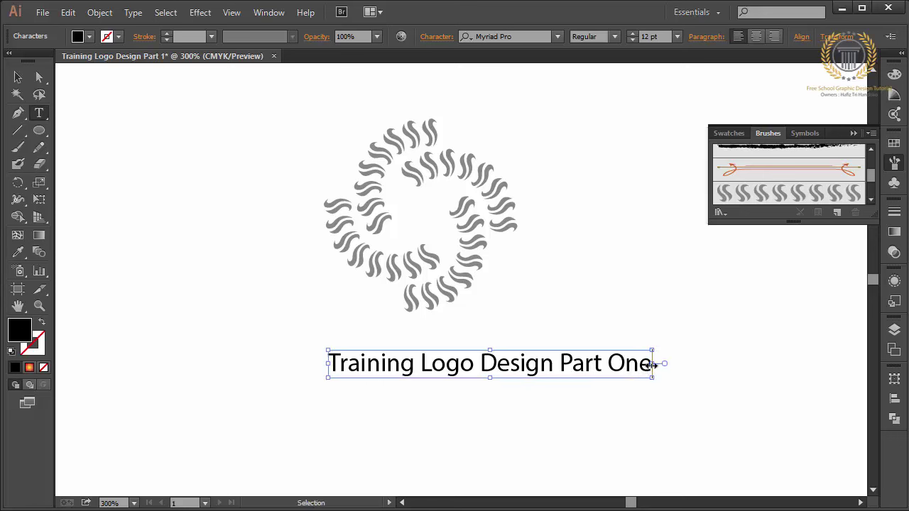
left_click_drag(655, 364, 504, 366)
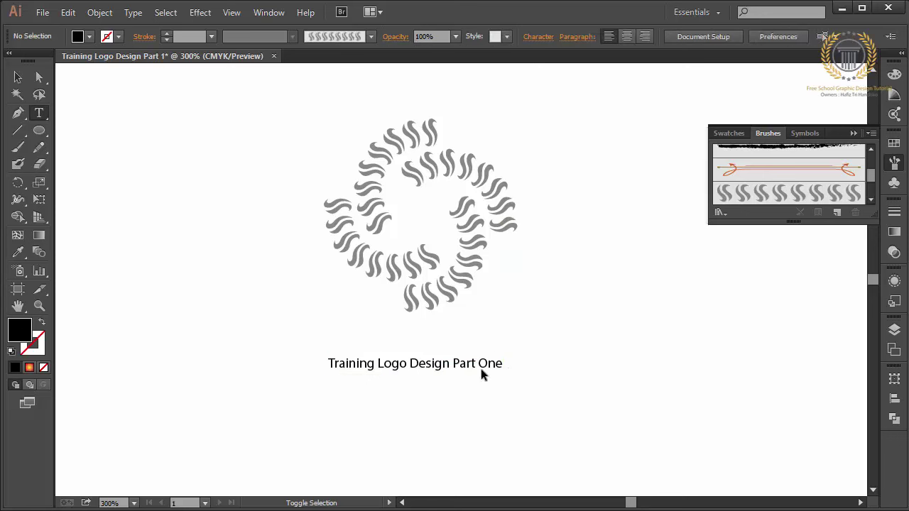
Set the title caption's font size to 12 pt.
left_click(17, 77)
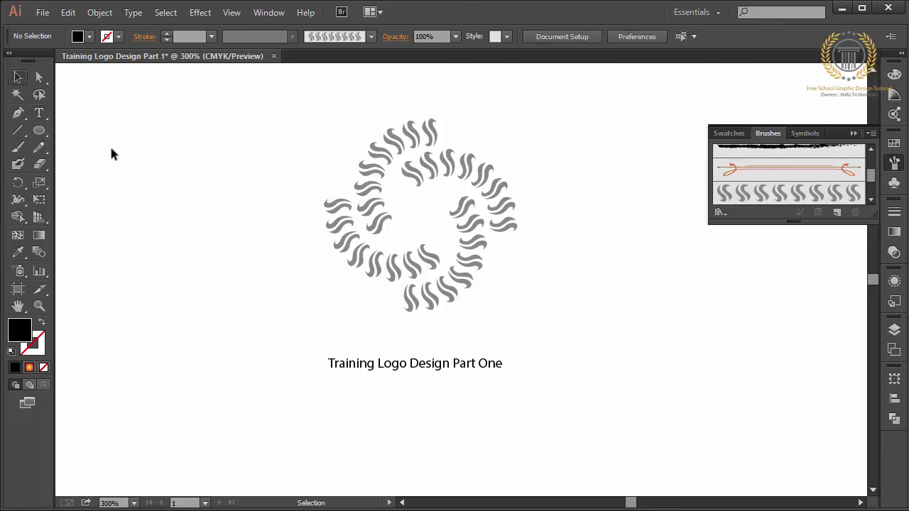
left_click(369, 370)
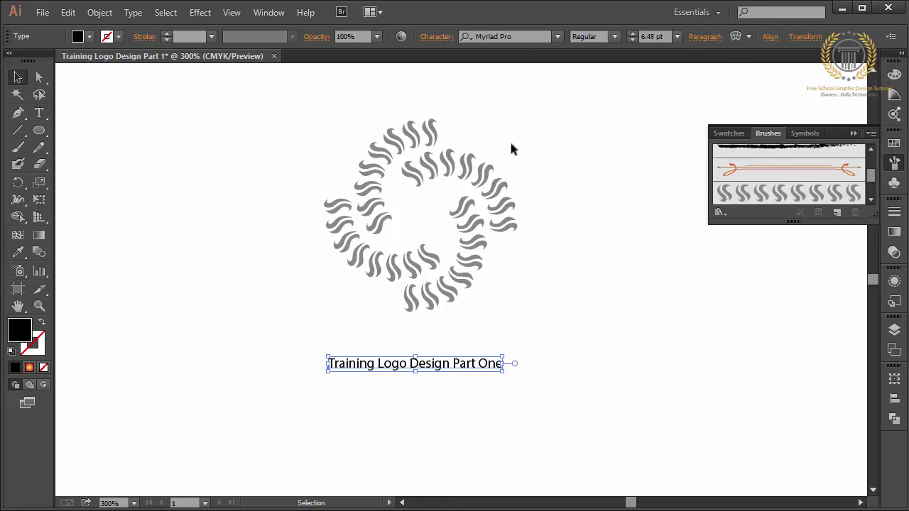
left_click(676, 36)
left_click(694, 164)
left_click(582, 192)
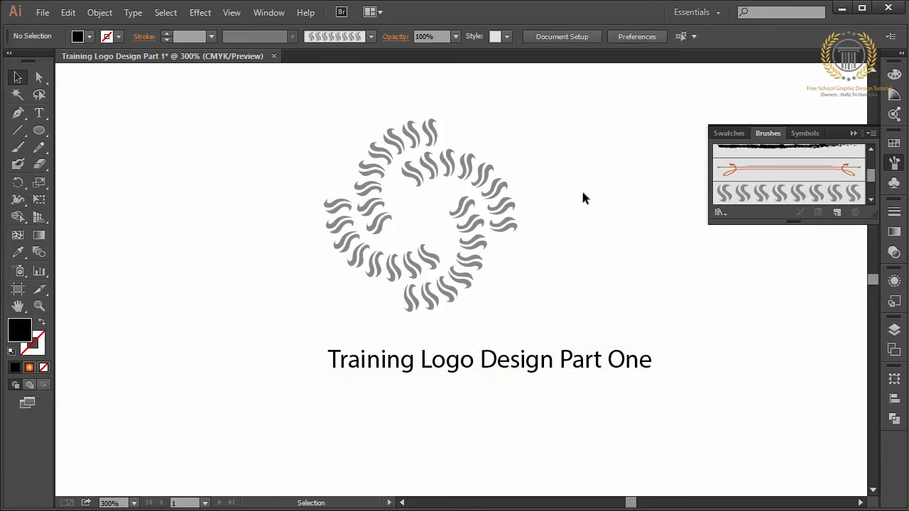
mouse_move(592, 377)
left_mouse_down()
mouse_move(459, 343)
mouse_move(460, 374)
left_mouse_up()
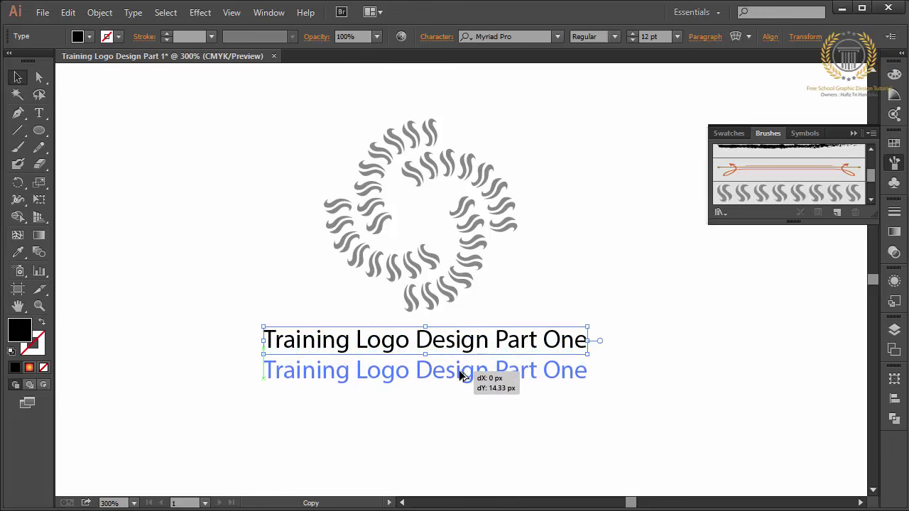
Duplicate the title below, retype it as 'Looking For a Other Tutorial On My Youtube Channel', and shrink it.
key("t")
left_click(460, 374)
key("ctrl+a")
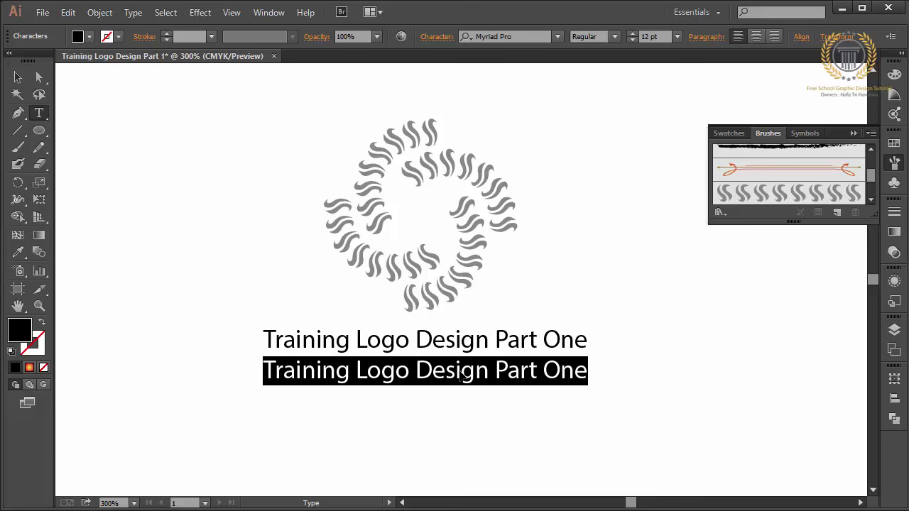
type("Looking ")
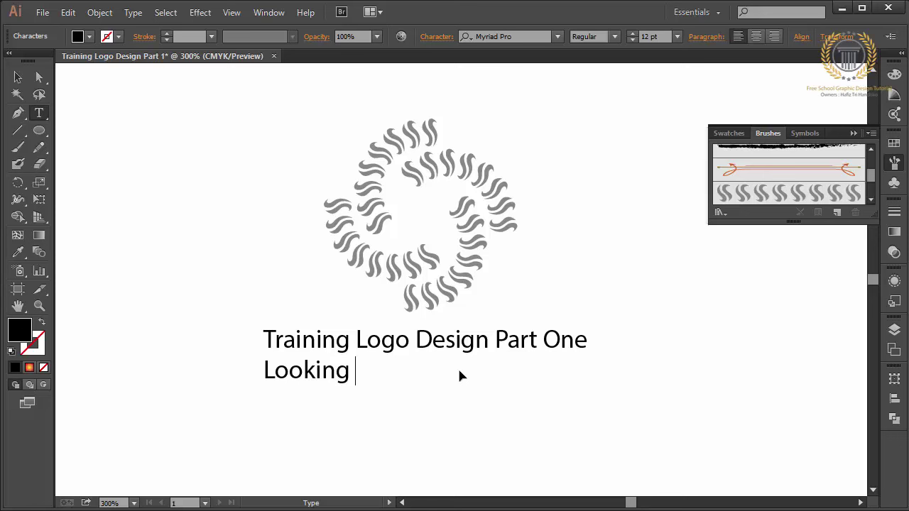
type("Foa")
key("BackSpace")
type("r")
type(" a Other ")
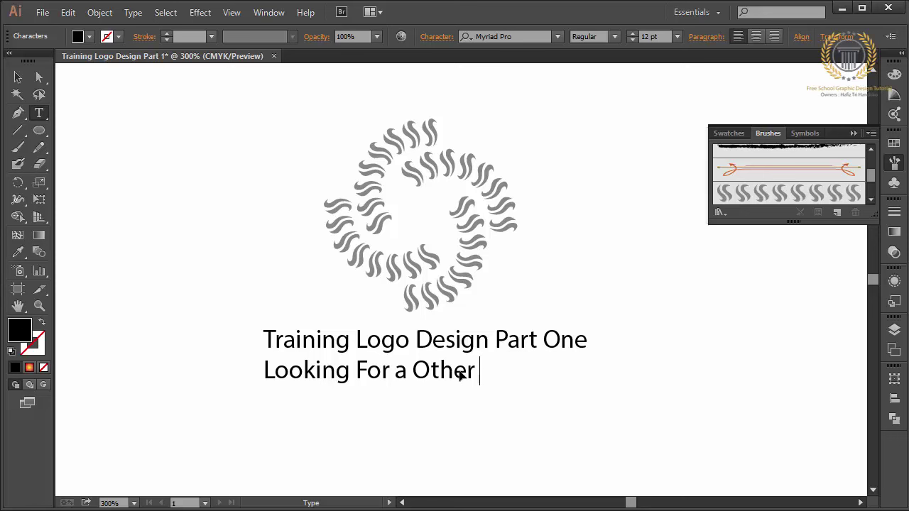
type("Tut")
type("orial On")
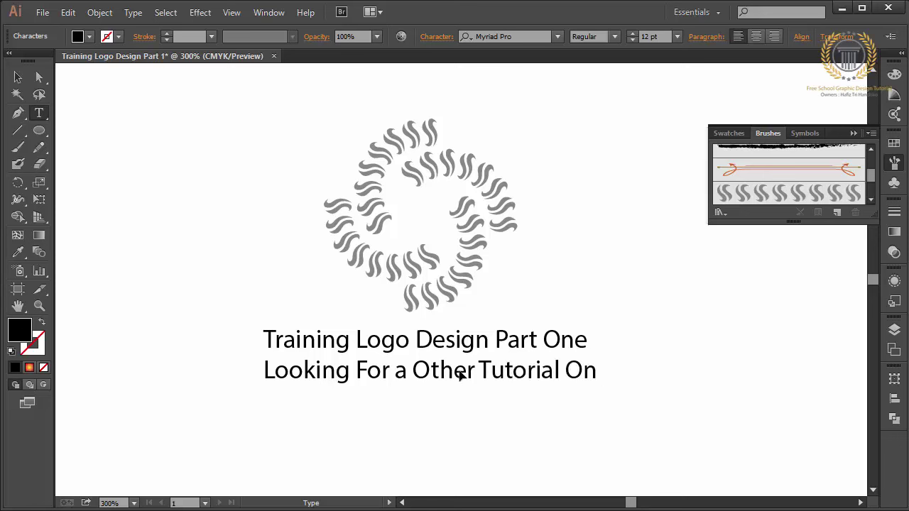
type(" My Channe")
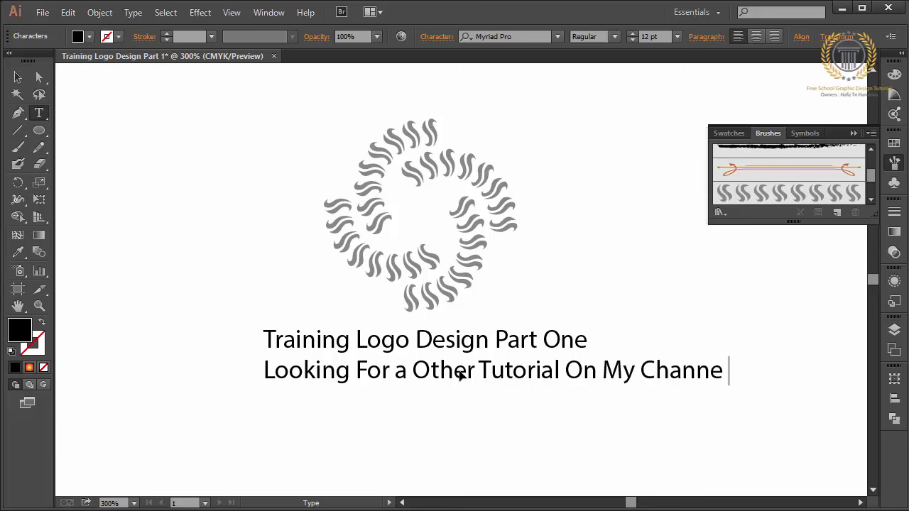
key("Left")
key("Left")
type("Youtub")
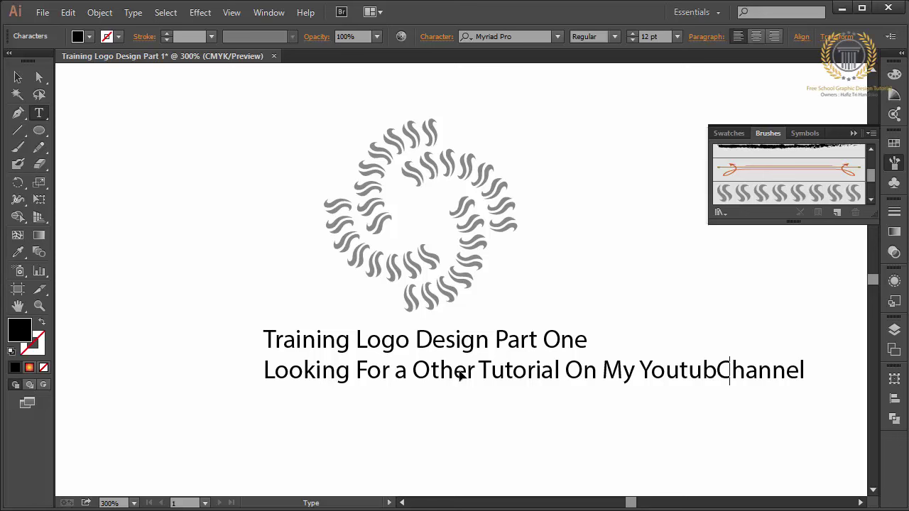
type("e")
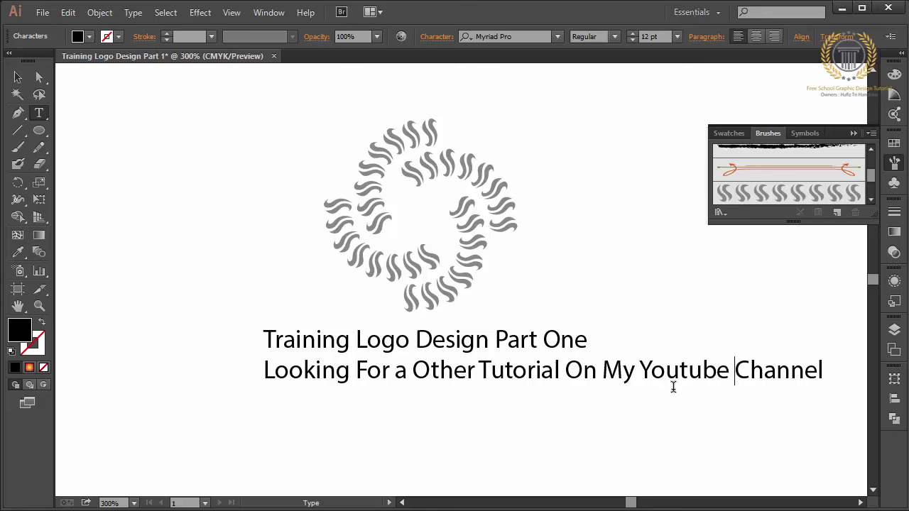
key("ctrl")
left_click_drag(822, 384, 579, 392)
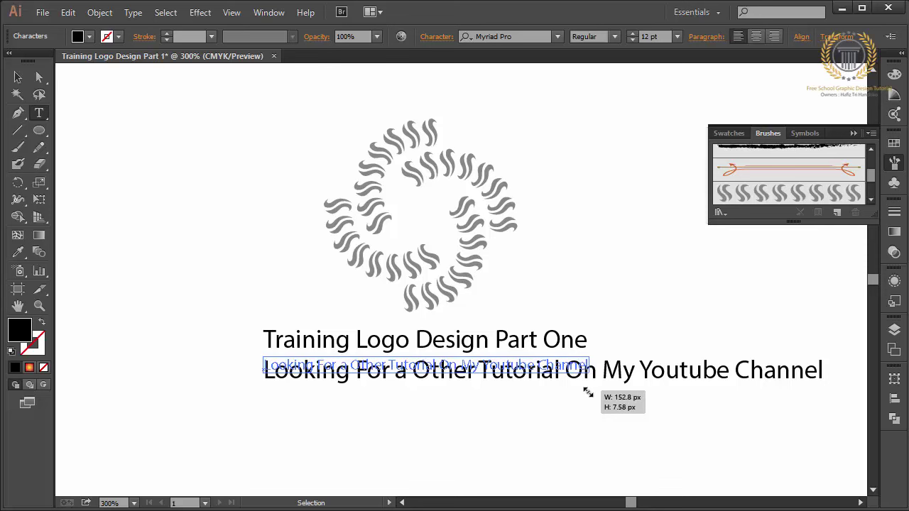
Resize the subtitle slightly and move it up closer to the title.
left_click_drag(579, 392, 582, 392)
left_click(87, 158)
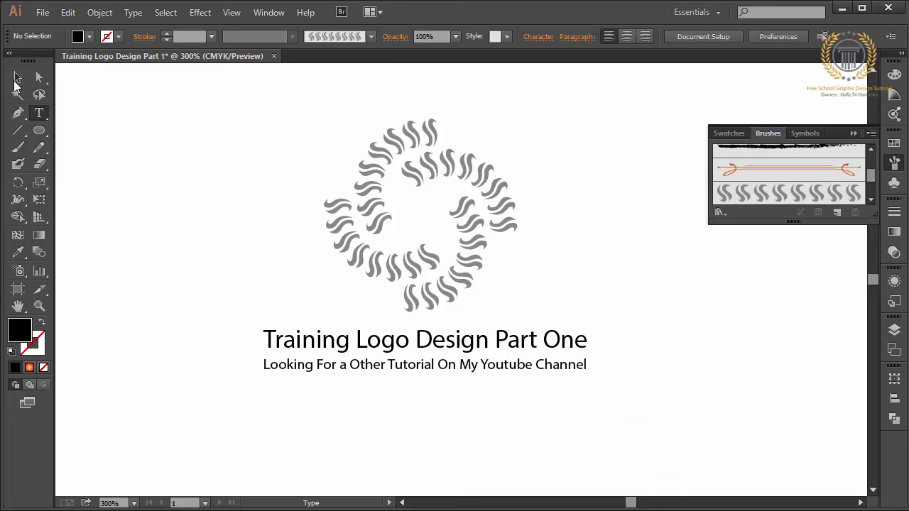
left_click(17, 78)
left_click_drag(362, 368, 362, 384)
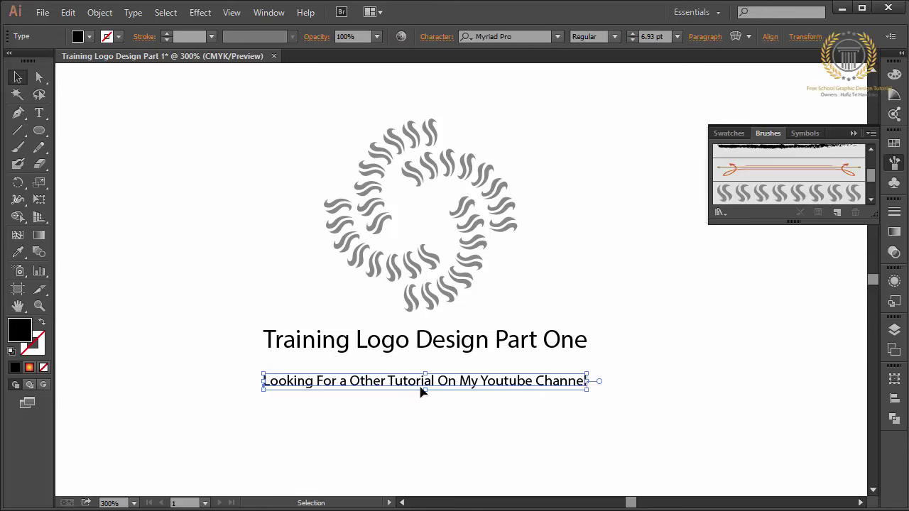
left_click_drag(425, 389, 427, 387)
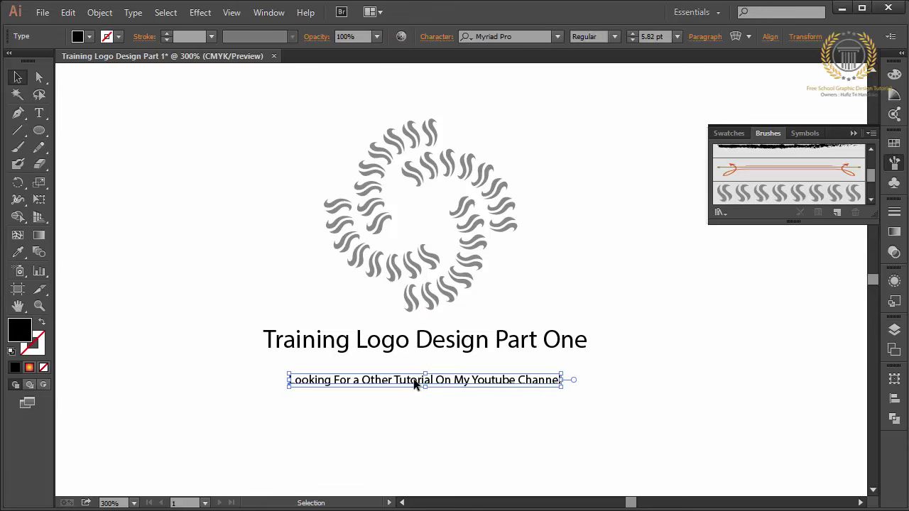
key("Up")
key("Up")
key("Up")
key("Up")
key("Up")
key("Up")
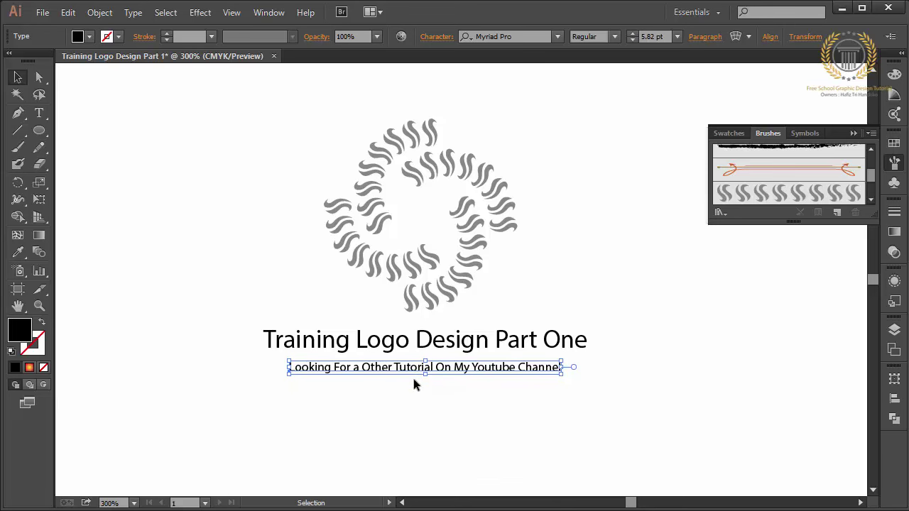
Group the ring's pieces, then horizontally center the ring over both text lines.
left_click(468, 245)
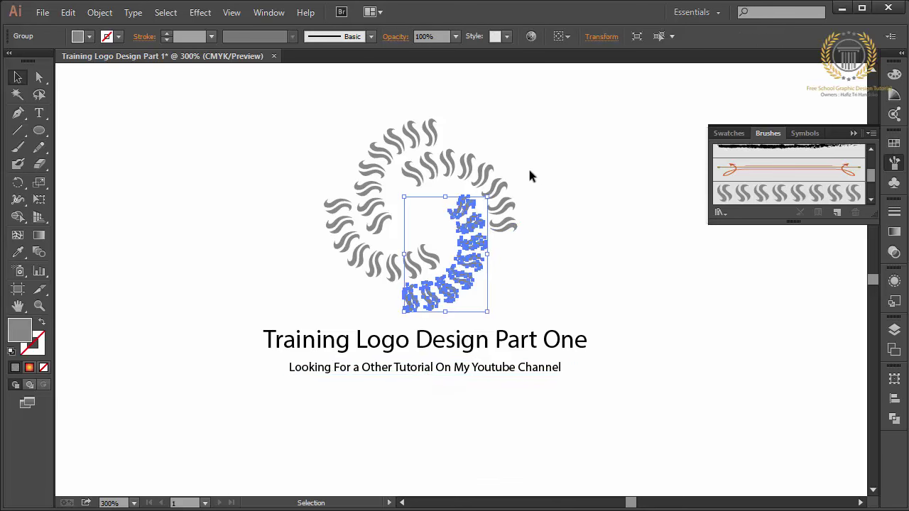
left_click_drag(544, 169, 326, 256)
right_click(326, 257)
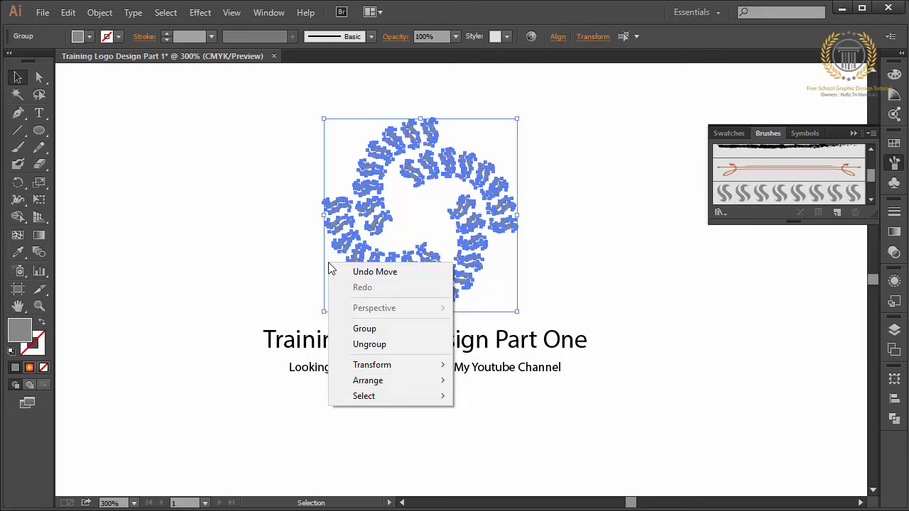
left_click(358, 328)
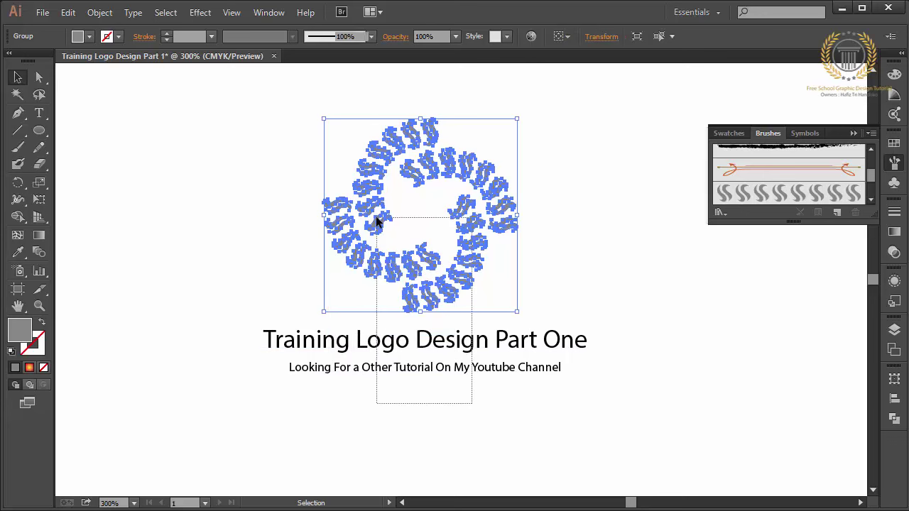
left_click_drag(416, 266, 380, 223)
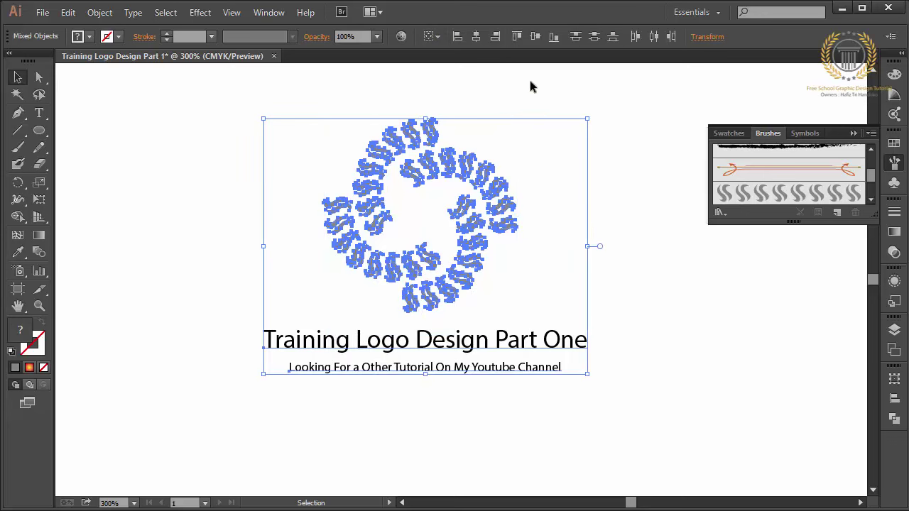
left_click(476, 37)
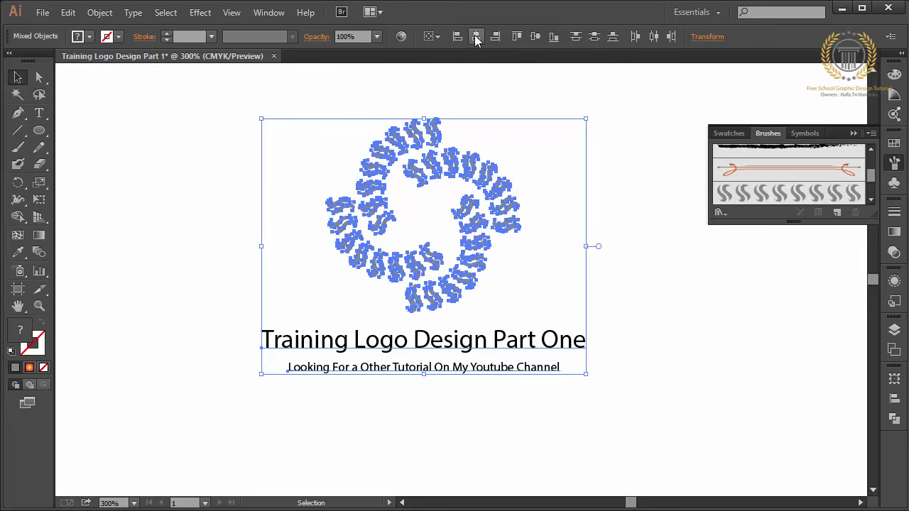
left_click(792, 268)
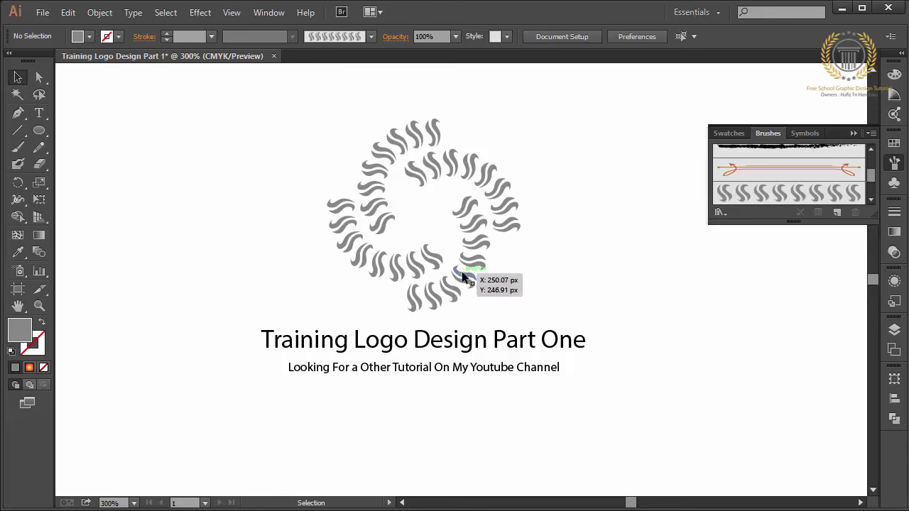
Ungroup the wreath and colour the top-right swirl cluster red.
left_click(514, 176)
right_click(622, 147)
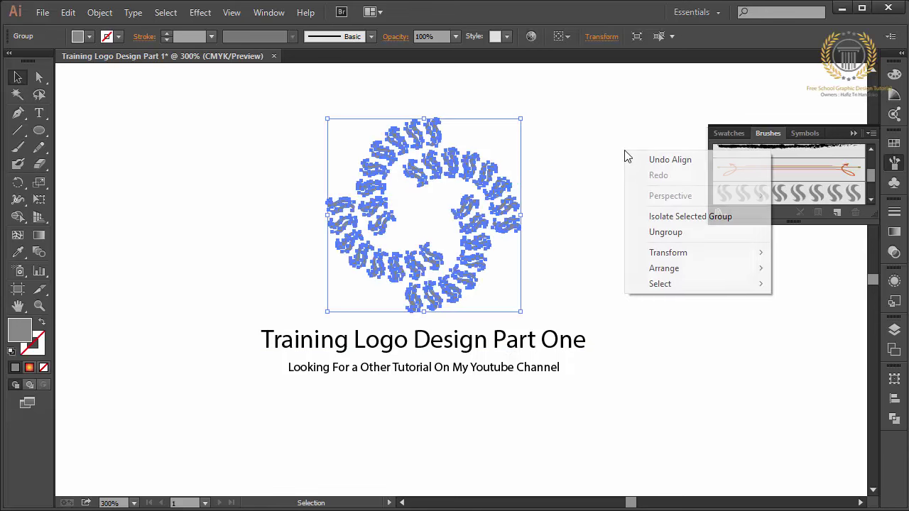
left_click(665, 232)
left_click(515, 200)
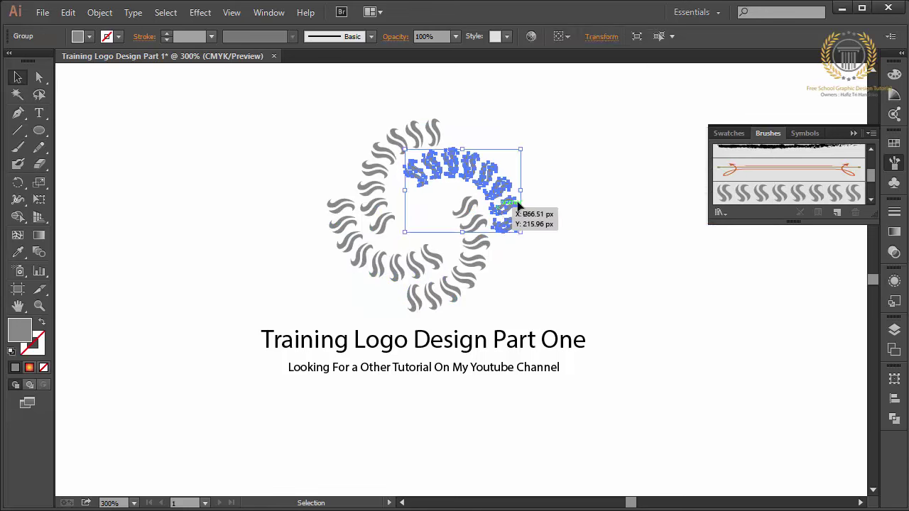
left_click(894, 143)
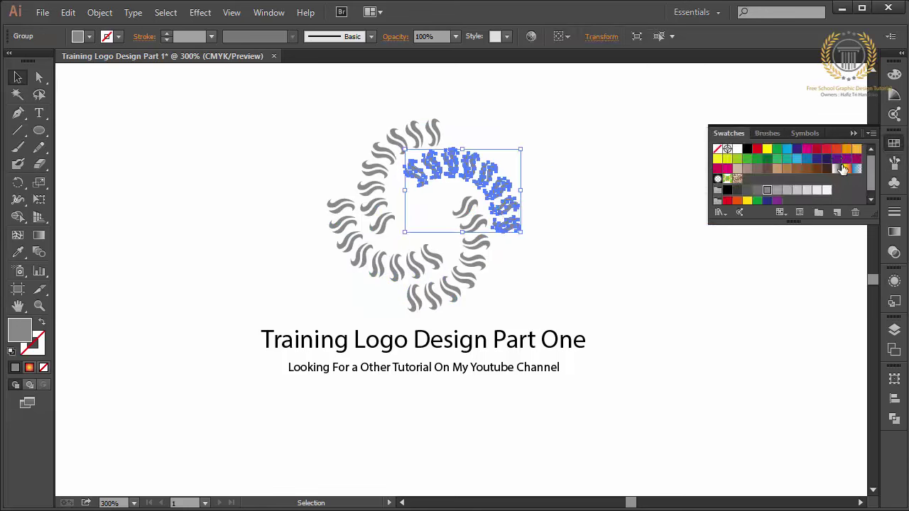
left_click(839, 155)
Colour the top-left swirl cluster brown and the lower-left cluster yellow-green.
left_click(377, 228)
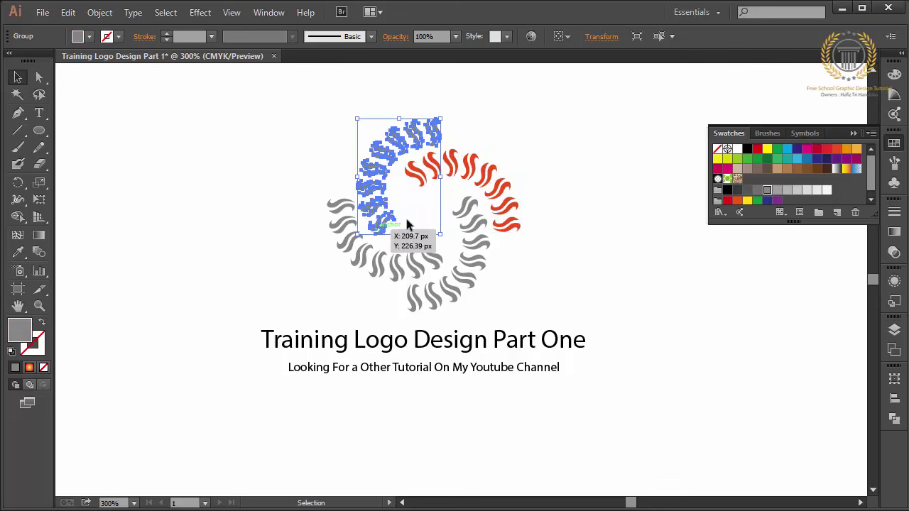
left_click(808, 171)
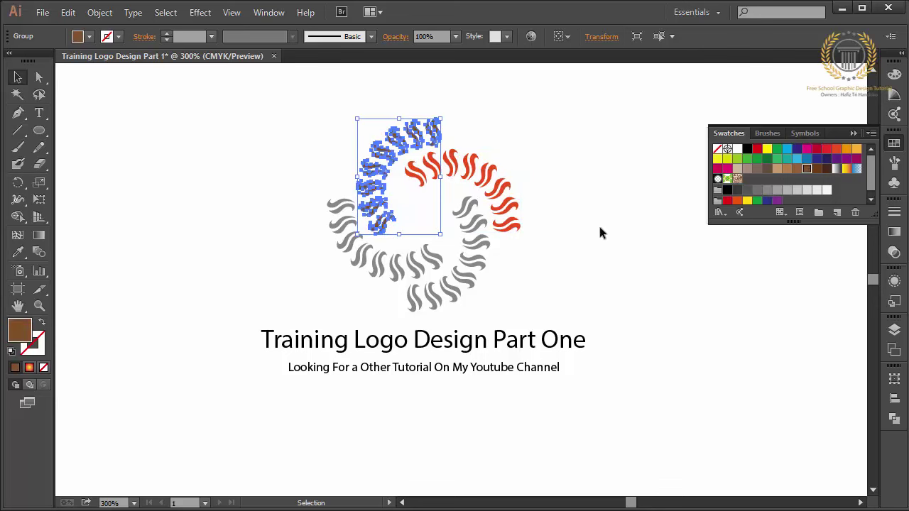
left_click(423, 262)
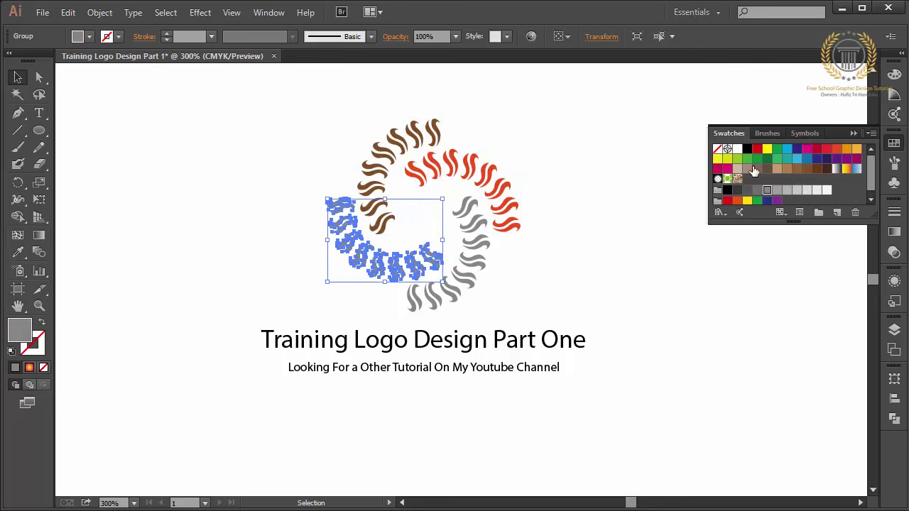
left_click(738, 159)
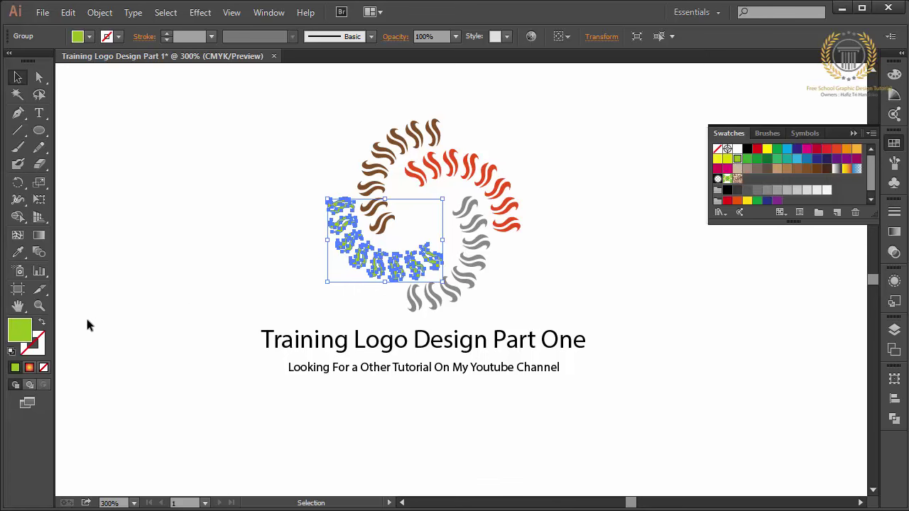
Darken the lower-left cluster to a dark green using the Color Picker.
left_click(114, 320)
double_click(14, 336)
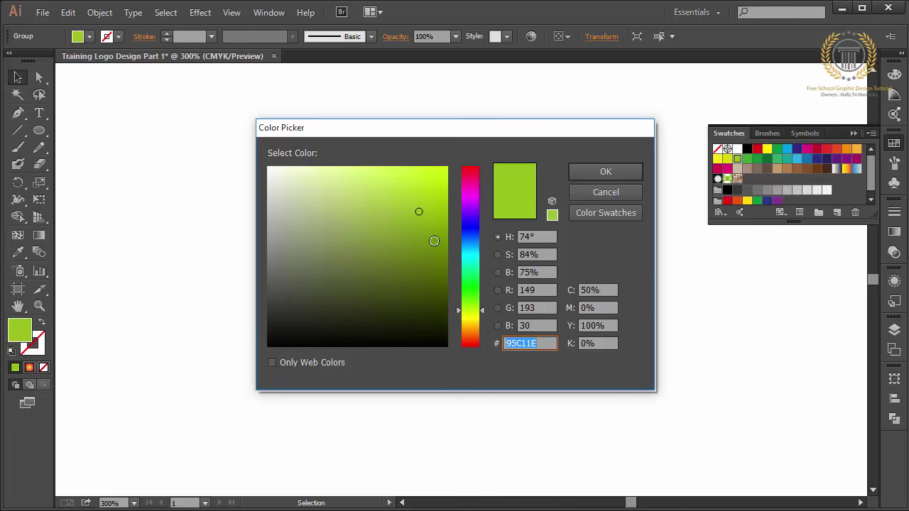
left_click(433, 238)
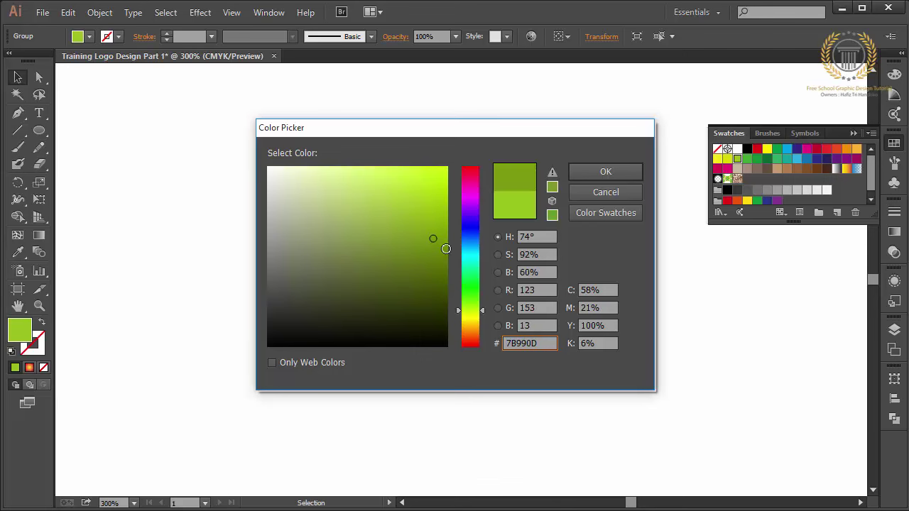
left_click(441, 259)
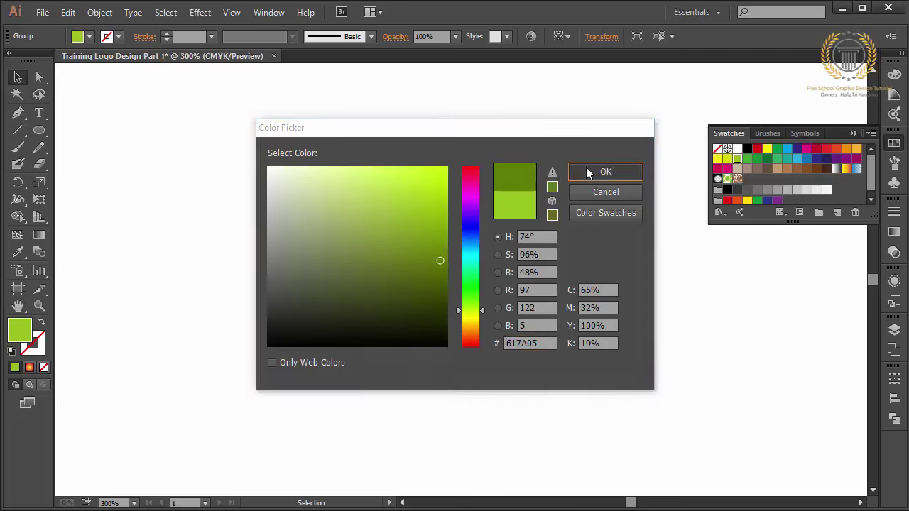
left_click(605, 172)
Recolour the grey lower-right cluster a saturated purple with the Color Picker.
left_click(477, 256)
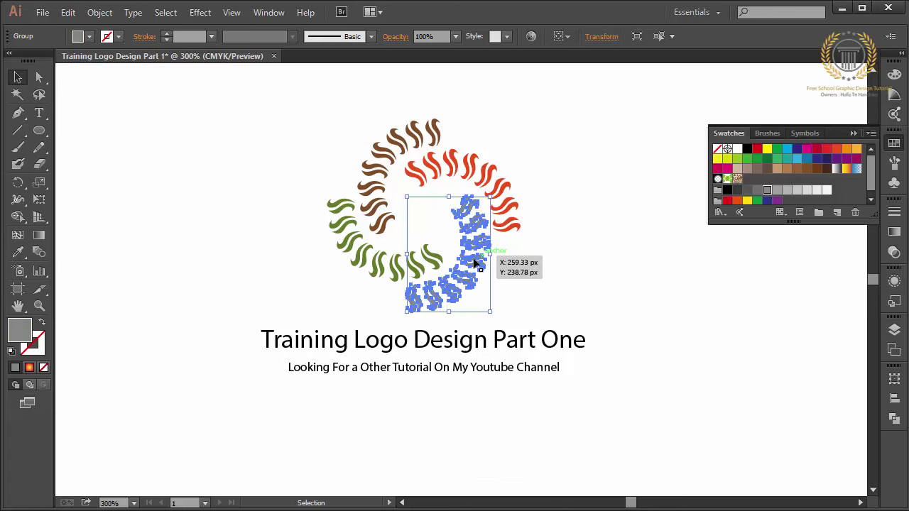
double_click(19, 335)
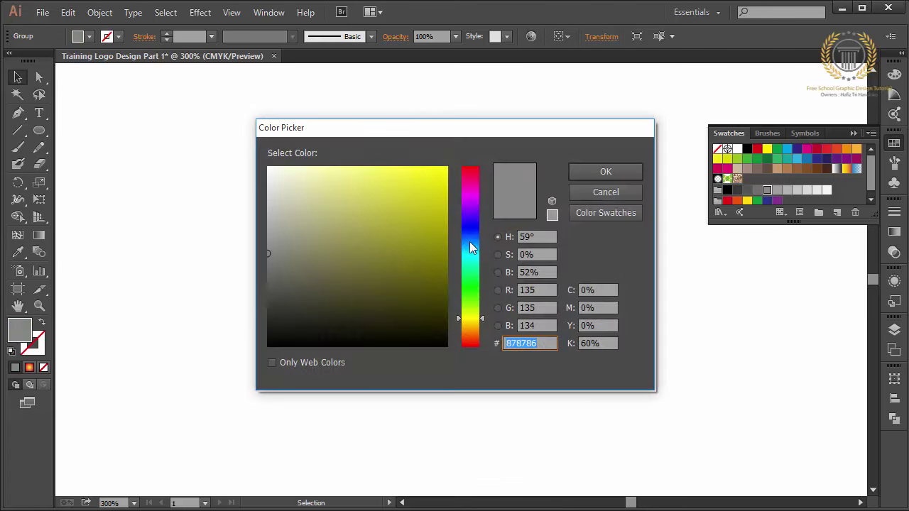
left_click_drag(466, 189, 473, 208)
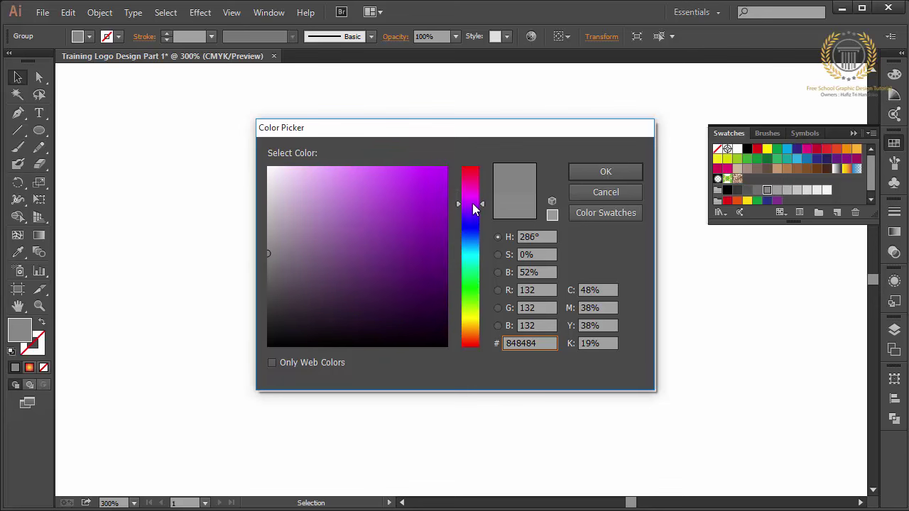
left_click(449, 255)
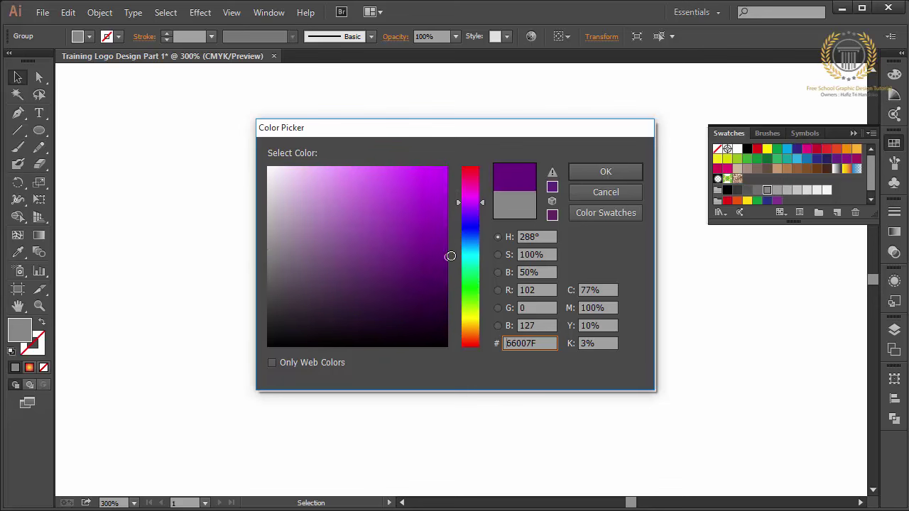
left_click(605, 172)
left_click(514, 323)
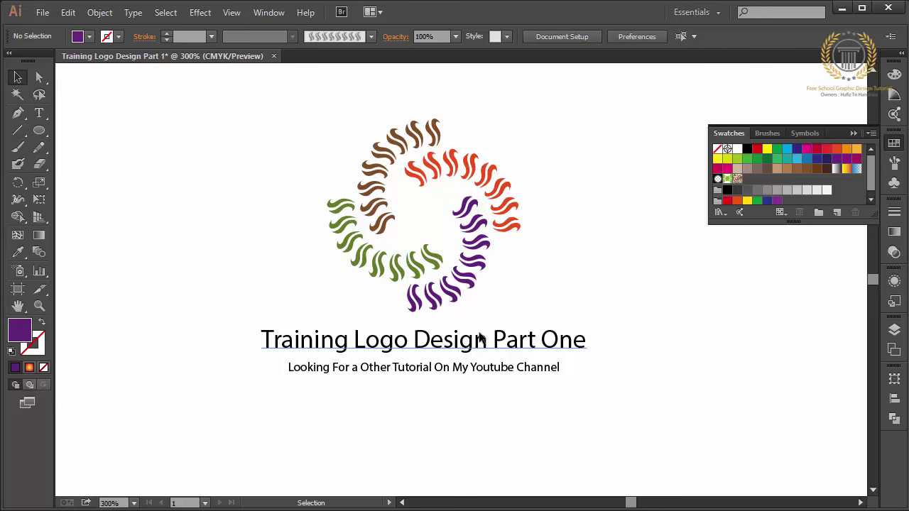
left_click(479, 341)
Colour the title grey and the subtitle a lighter grey.
left_click(746, 190)
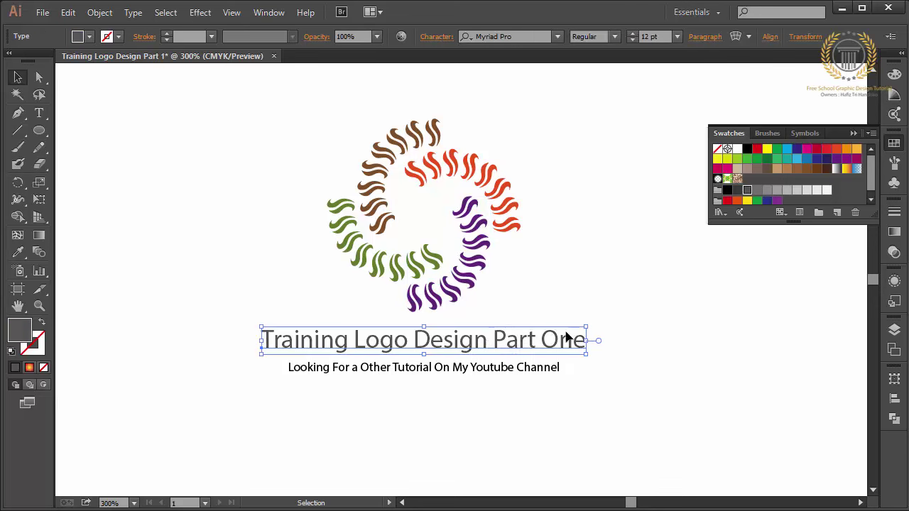
left_click(542, 369)
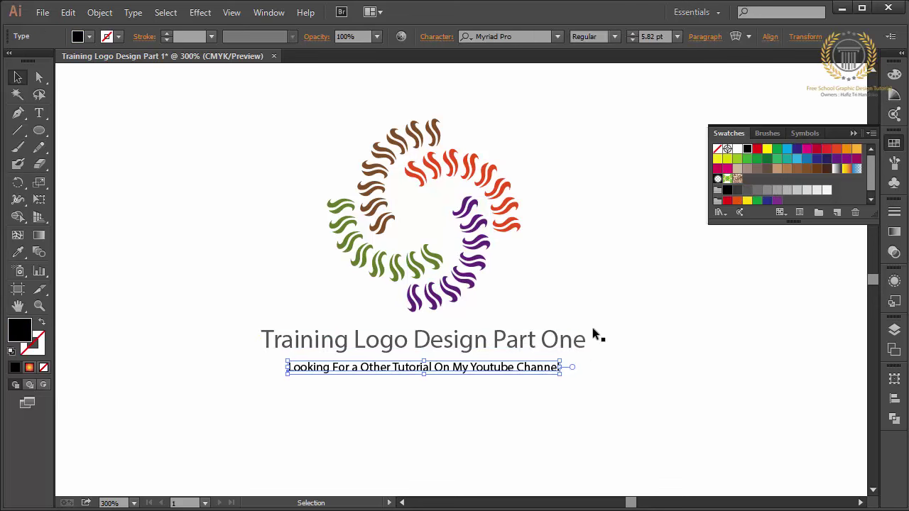
left_click(776, 190)
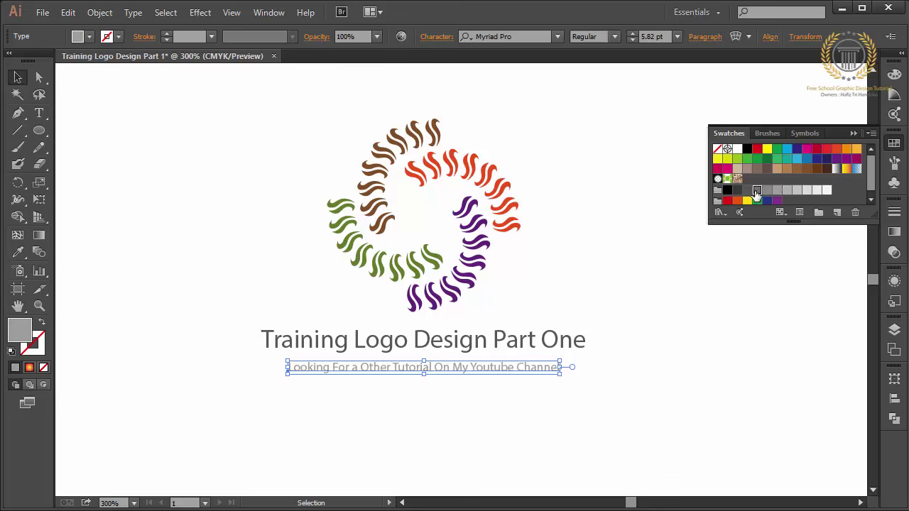
left_click(625, 253)
left_click_drag(594, 183, 336, 416)
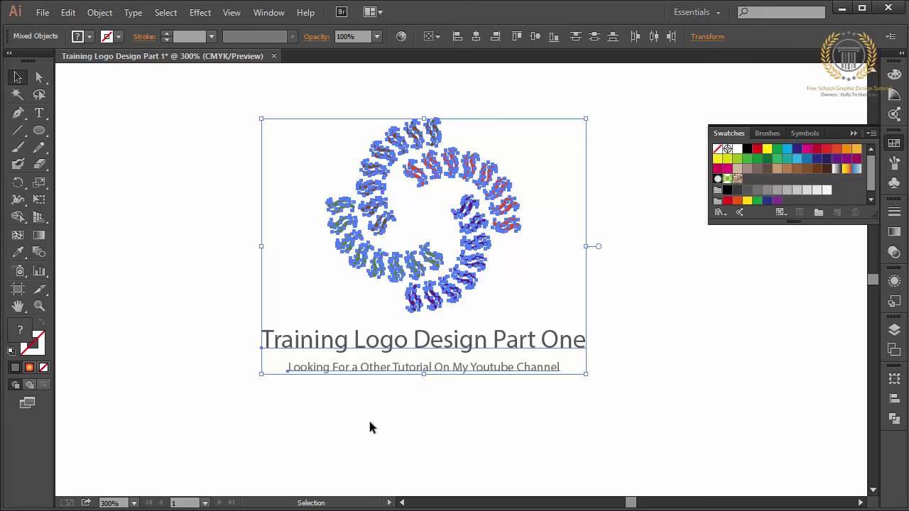
Group the coloured wreath with both captions and nudge the logo down twice.
right_click(533, 182)
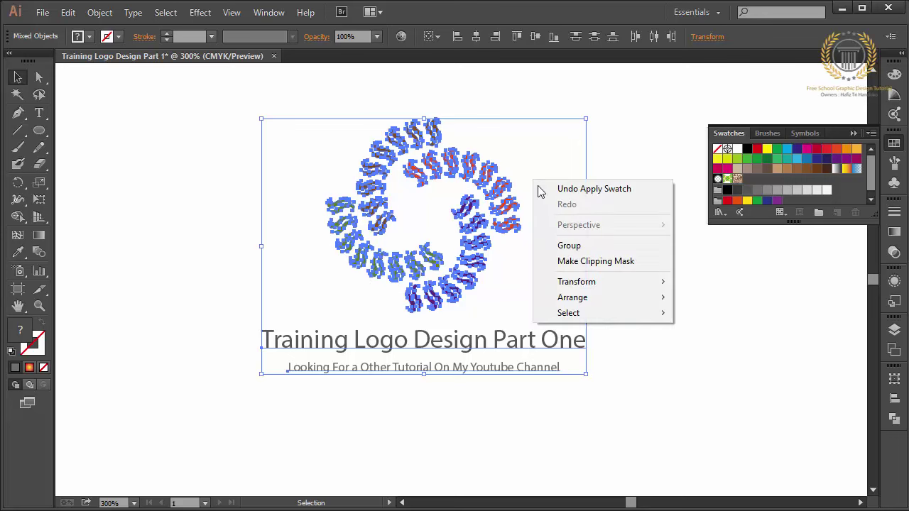
left_click(568, 246)
key("Down")
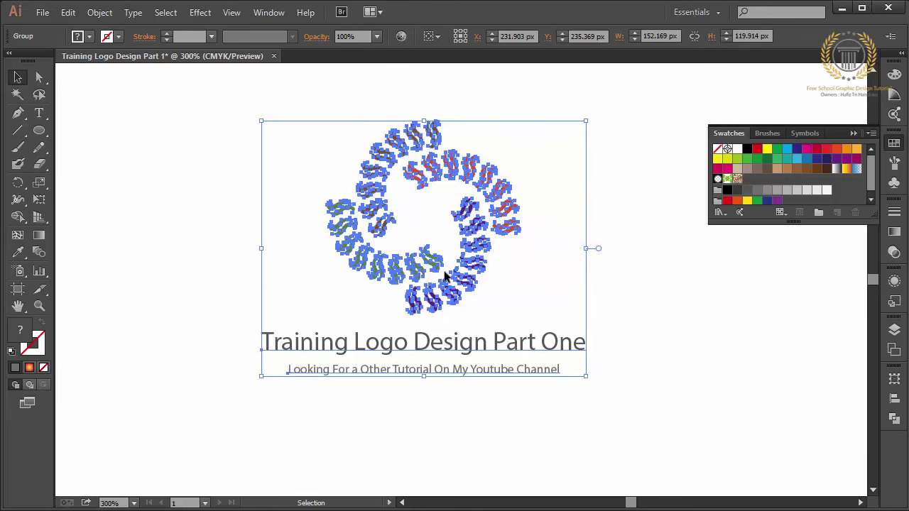
key("Down")
key("Down")
key("Down")
key("Down")
key("Down")
key("Down")
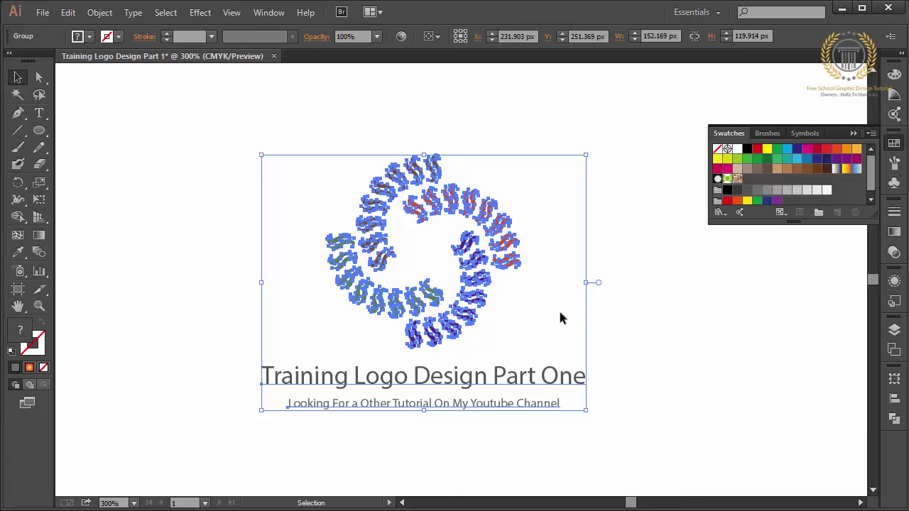